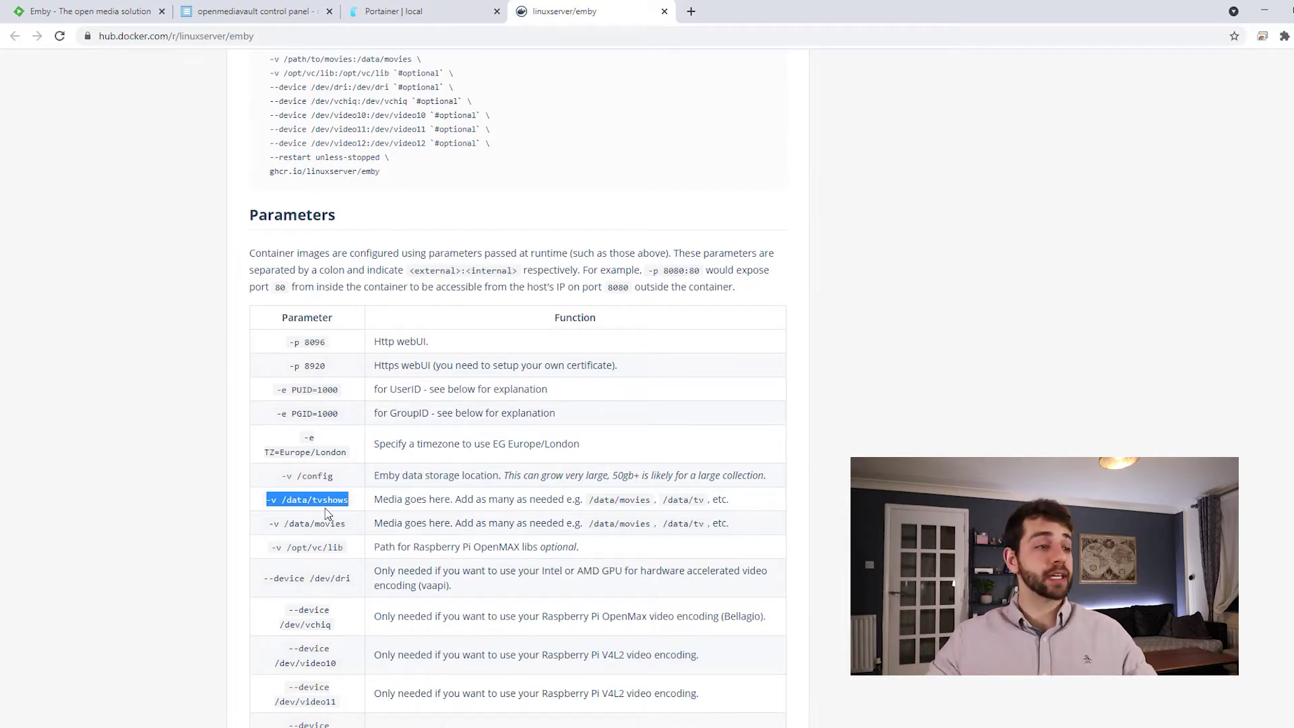
# Review the optional volume and device parameters on the linuxserver/emby page, and copy its complete docker-compose example
pyautogui.click(326, 514)
pyautogui.scroll(-2, 339, 409)
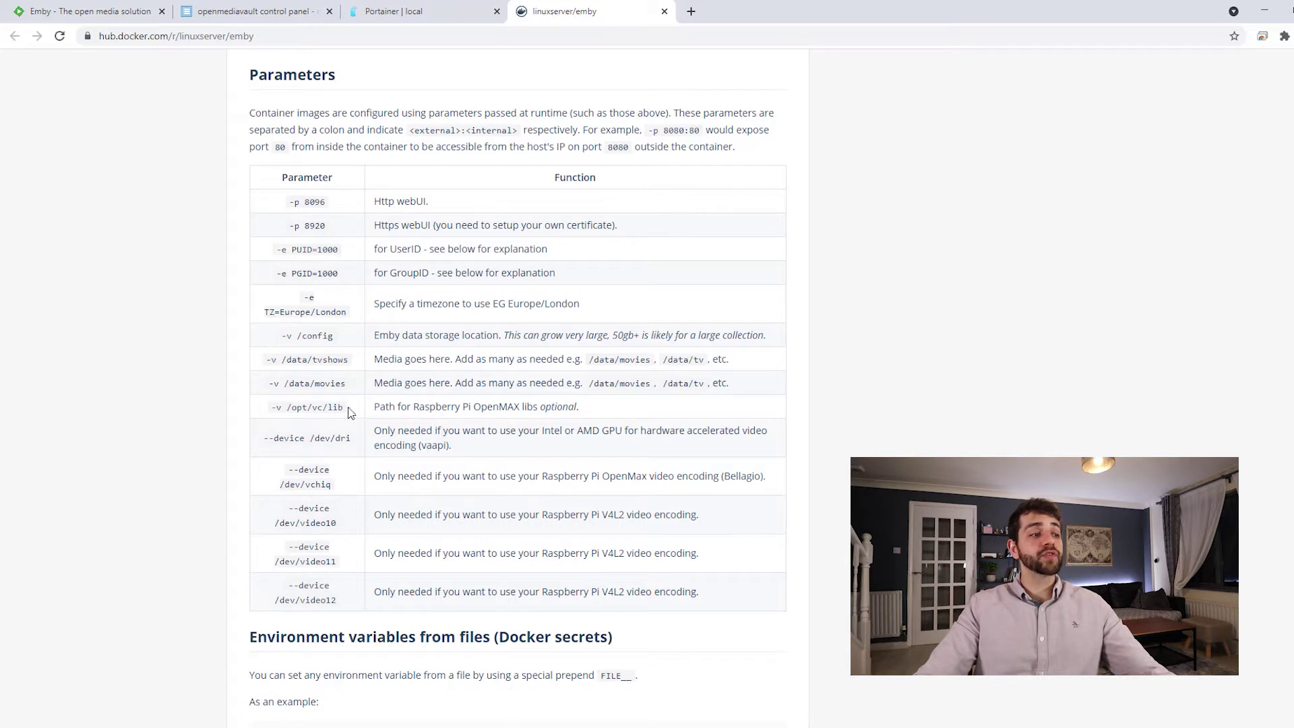
pyautogui.moveTo(264, 413); pyautogui.dragTo(352, 412)
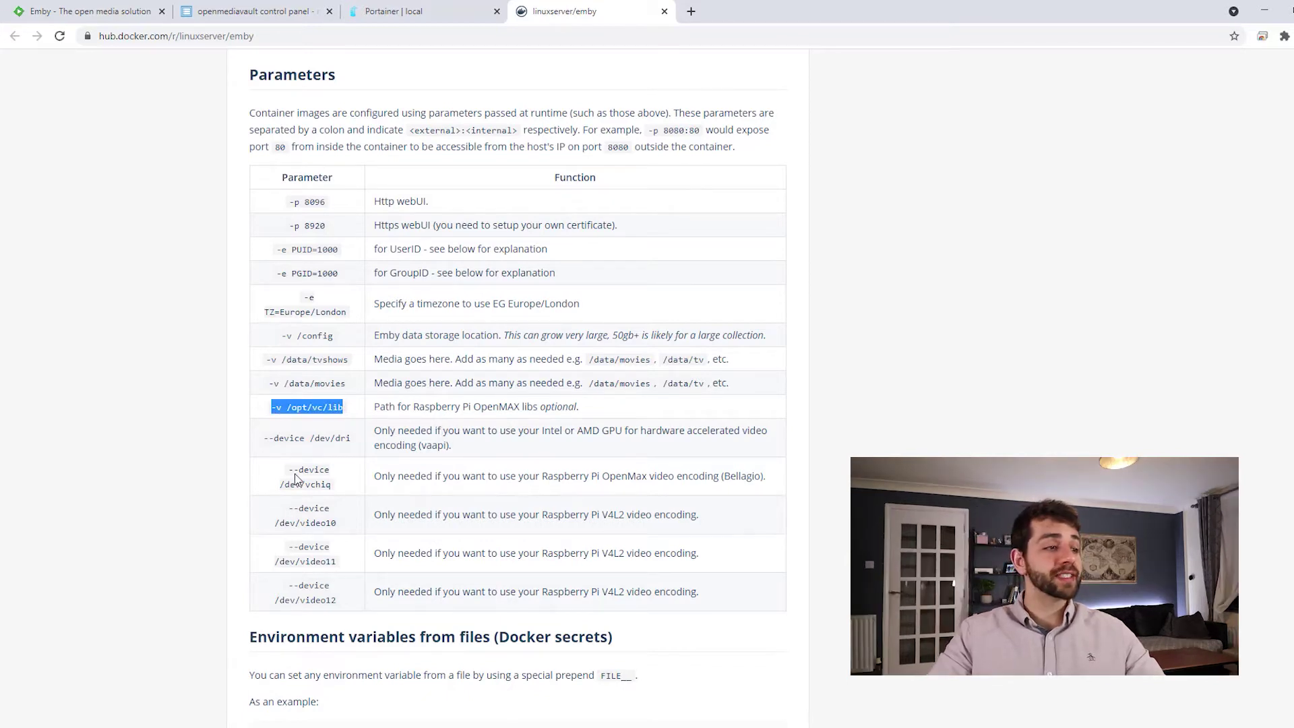
pyautogui.moveTo(288, 470); pyautogui.dragTo(750, 604)
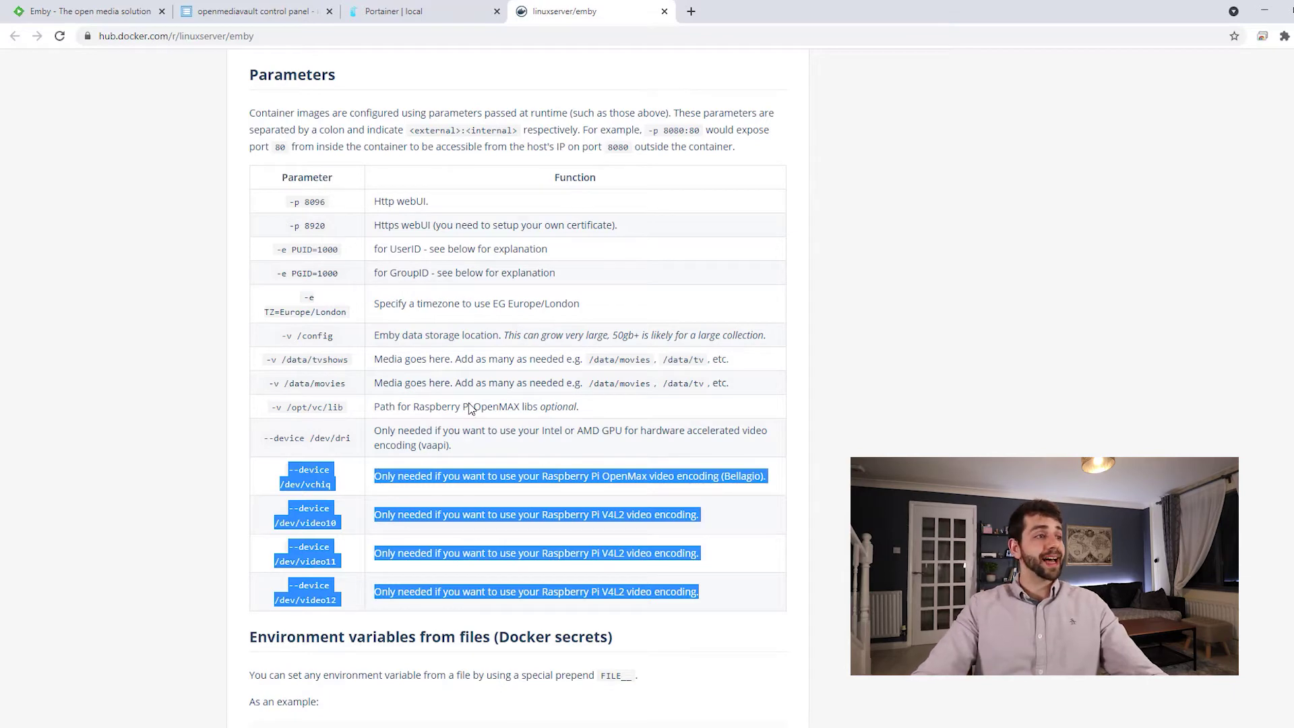
pyautogui.scroll(15, 469, 404)
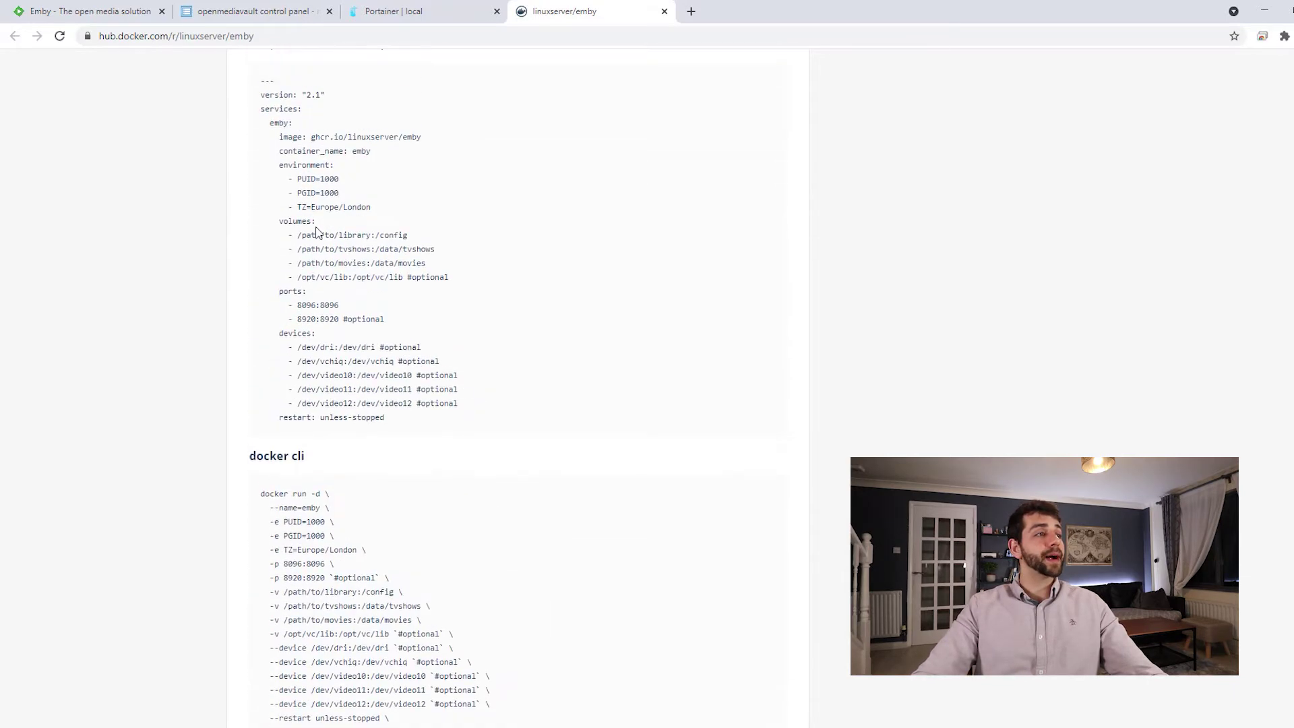
pyautogui.moveTo(261, 291); pyautogui.dragTo(427, 628)
pyautogui.hotkey('ctrl', 'c')
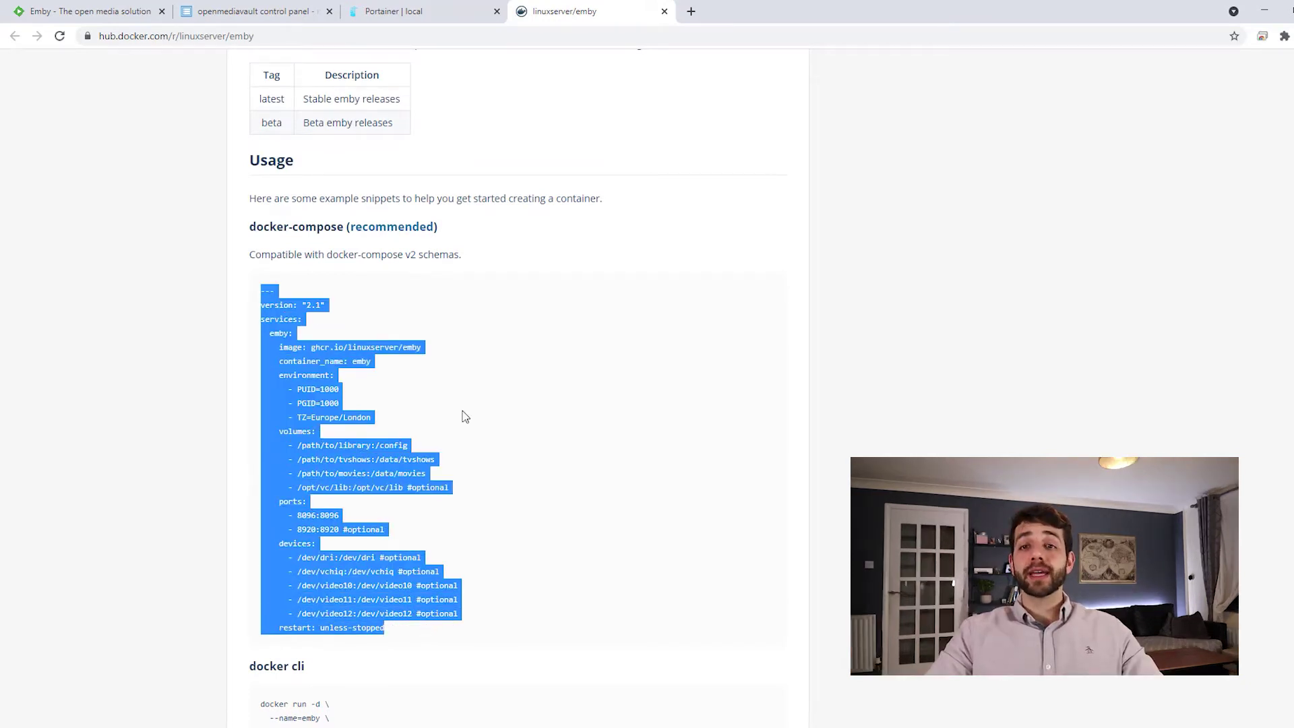
# Switch to Portainer and create a volume named emby on the local endpoint
pyautogui.click(414, 15)
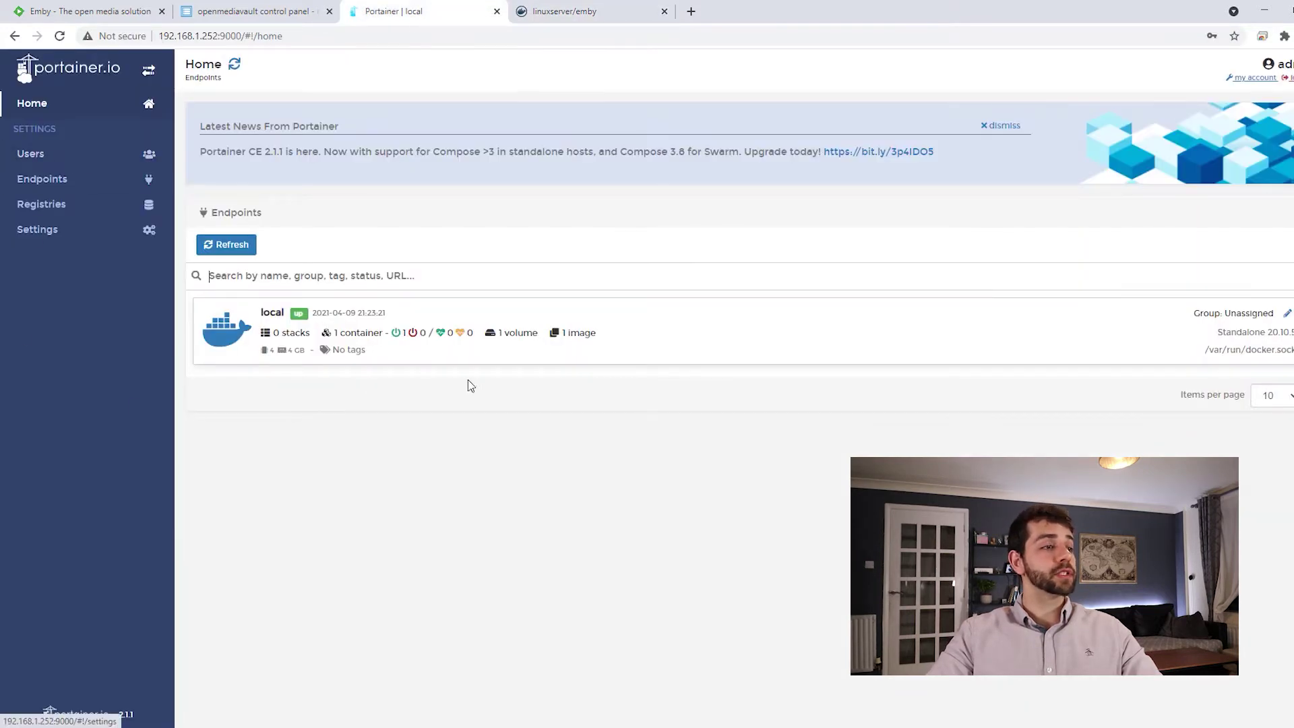
pyautogui.click(545, 343)
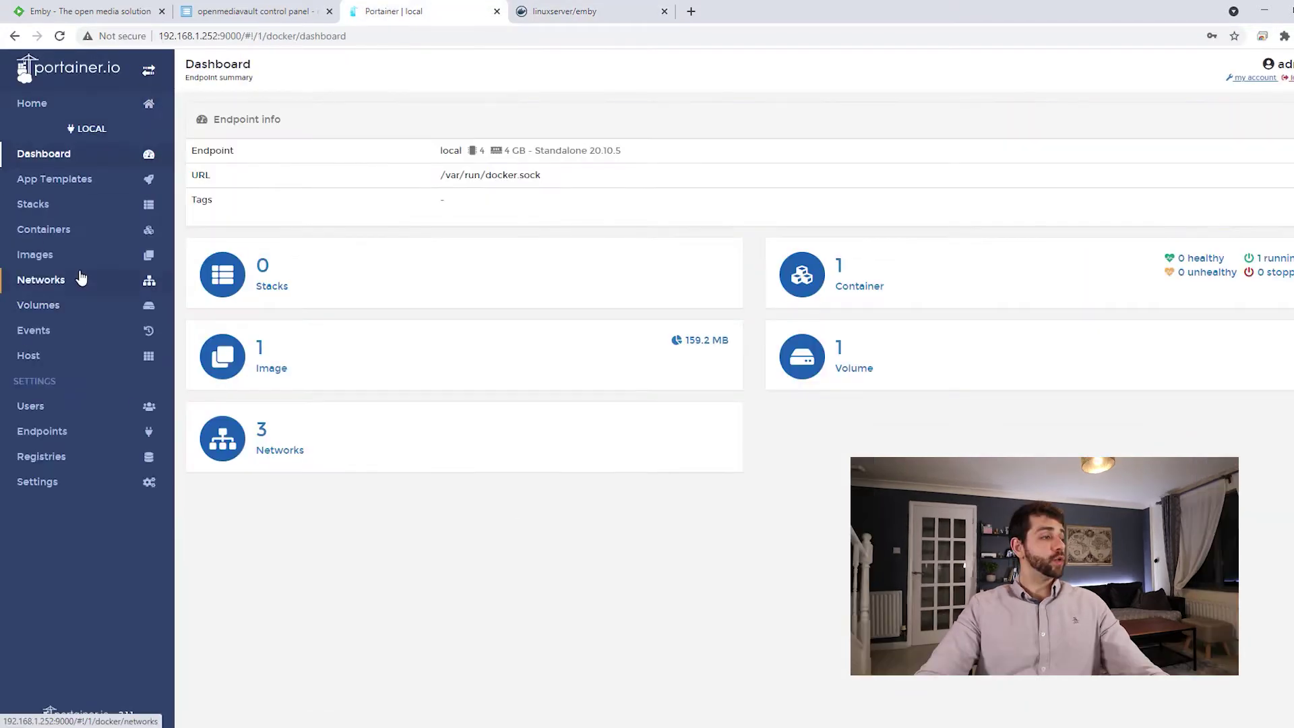
pyautogui.click(59, 308)
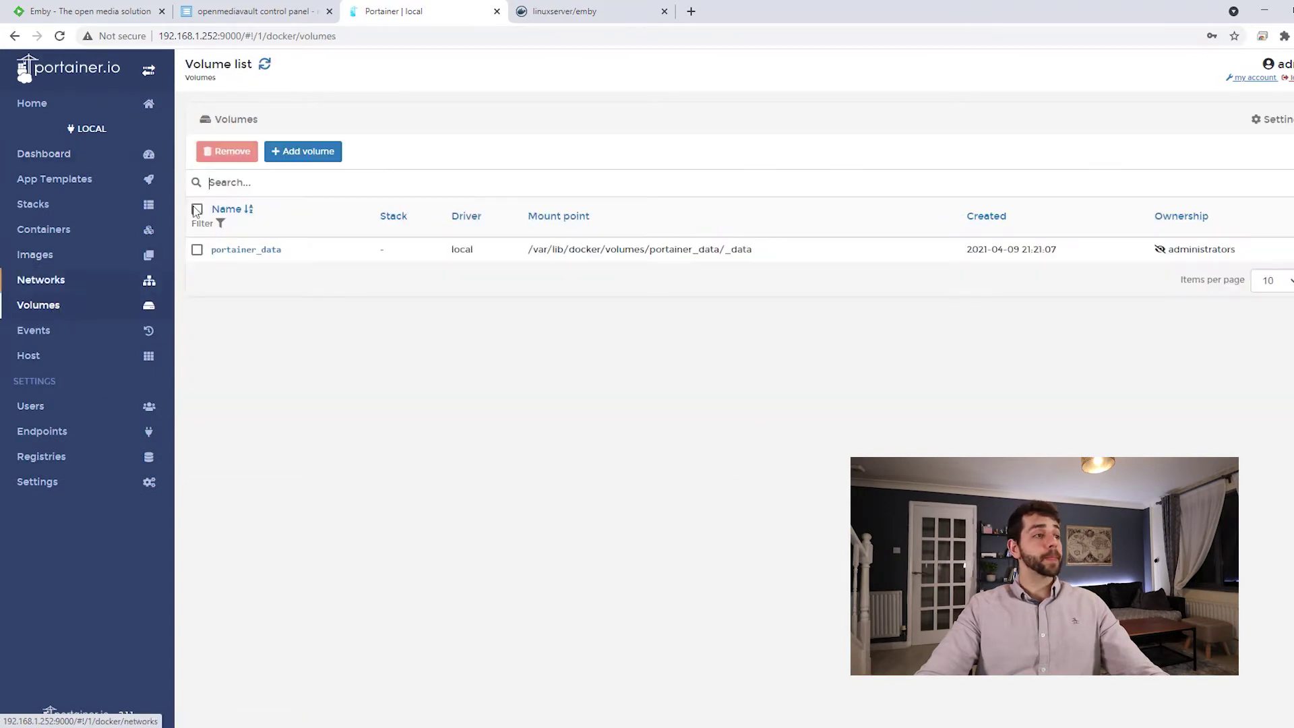
pyautogui.click(324, 152)
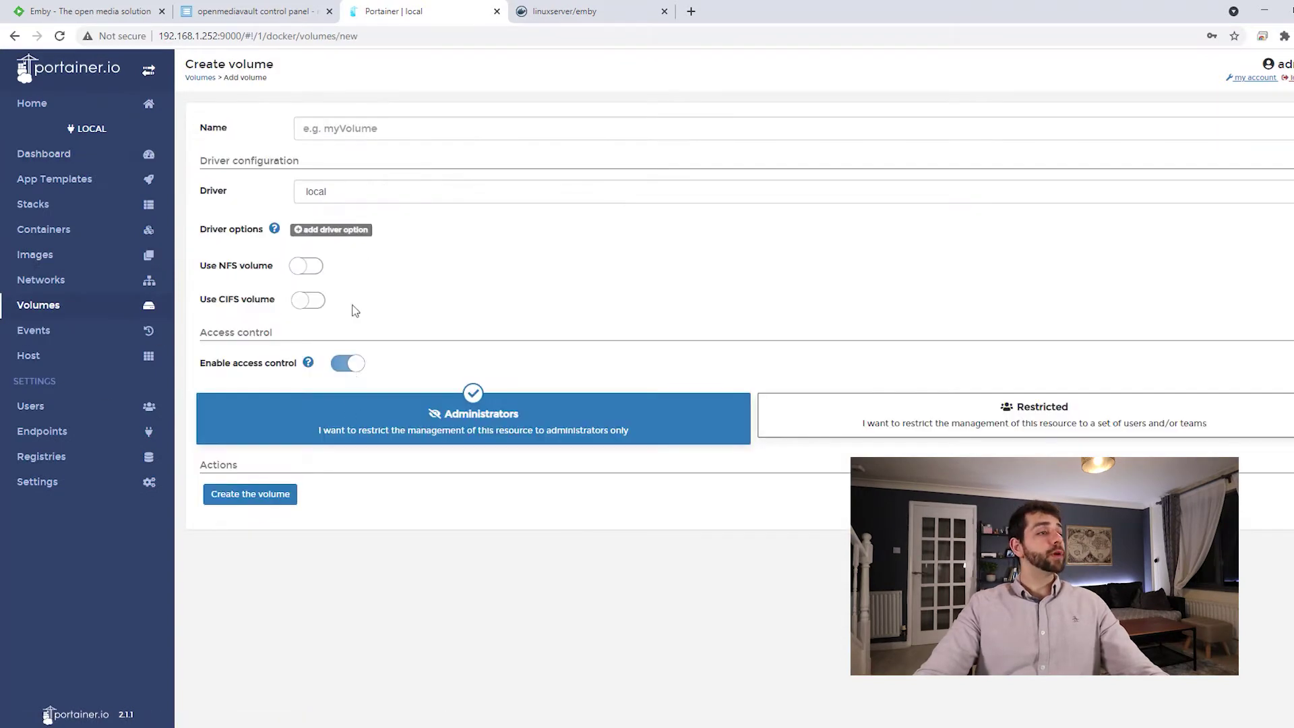
pyautogui.click(358, 130)
pyautogui.write('emby')
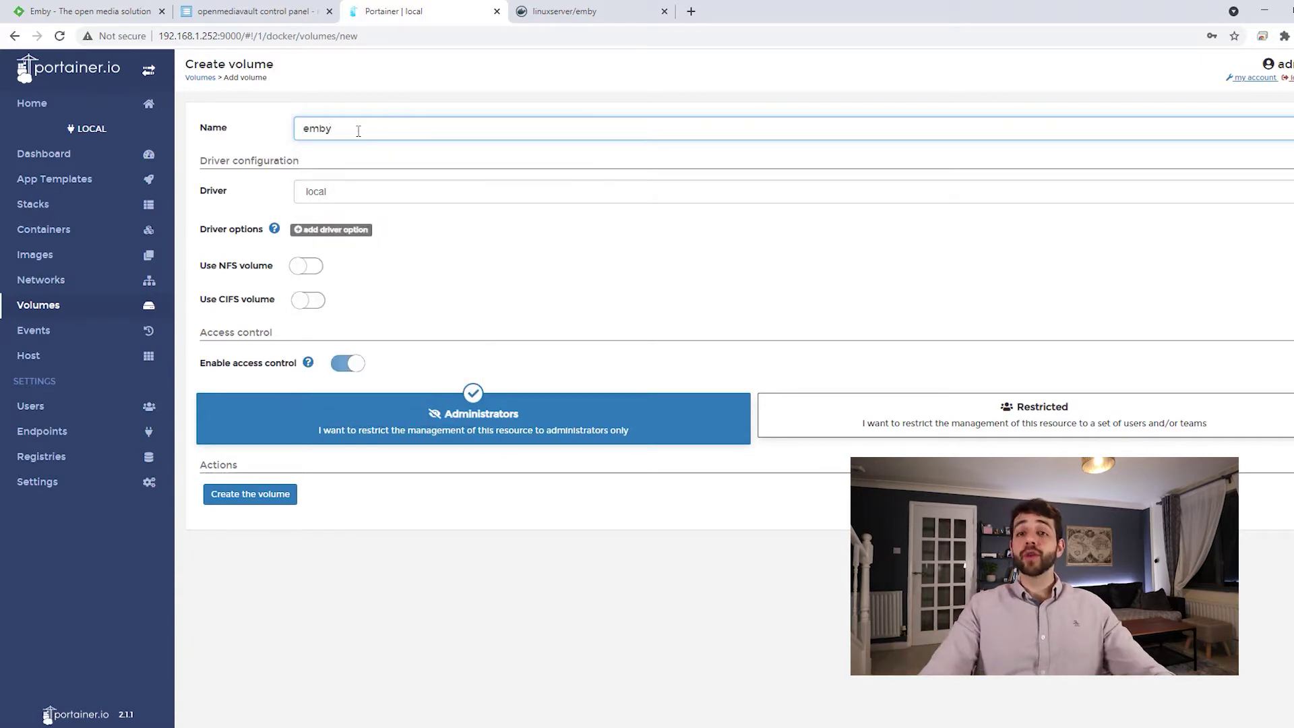
pyautogui.click(262, 497)
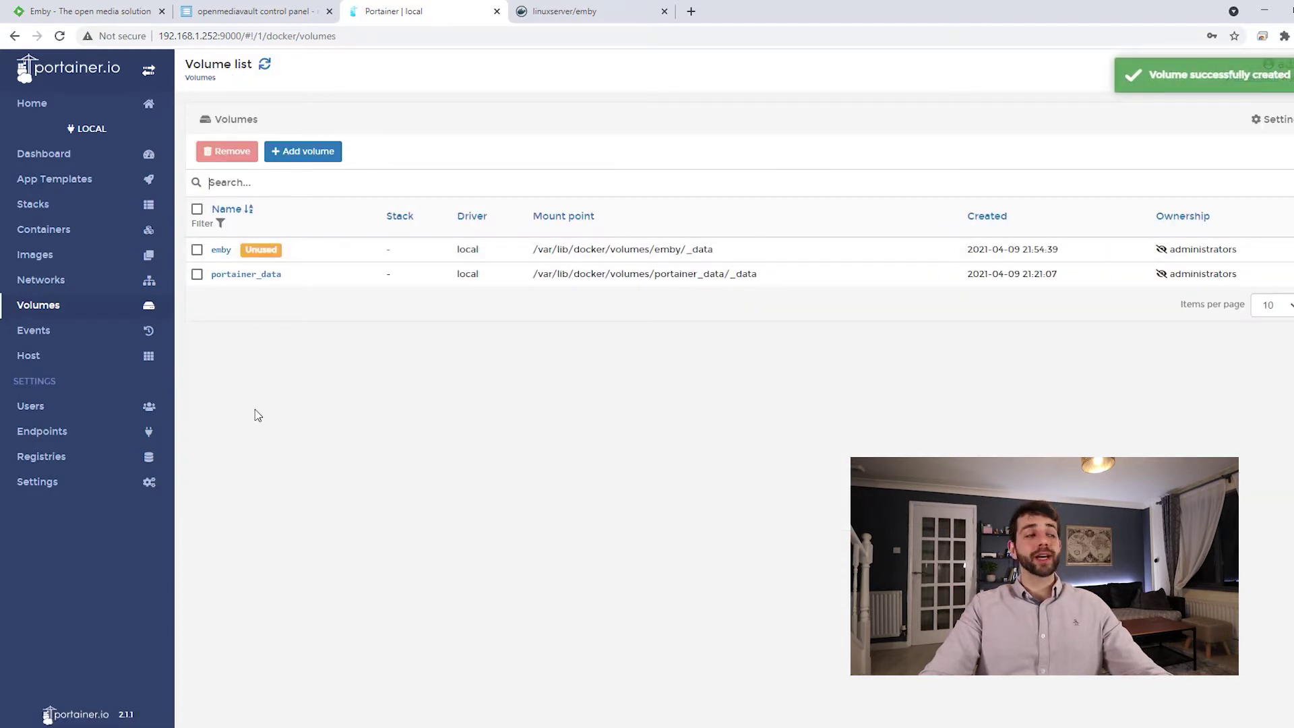
# Start a new stack named emby and paste the copied docker-compose example into its web editor
pyautogui.click(58, 210)
pyautogui.click(304, 151)
pyautogui.click(363, 424)
pyautogui.hotkey('ctrl', 'v')
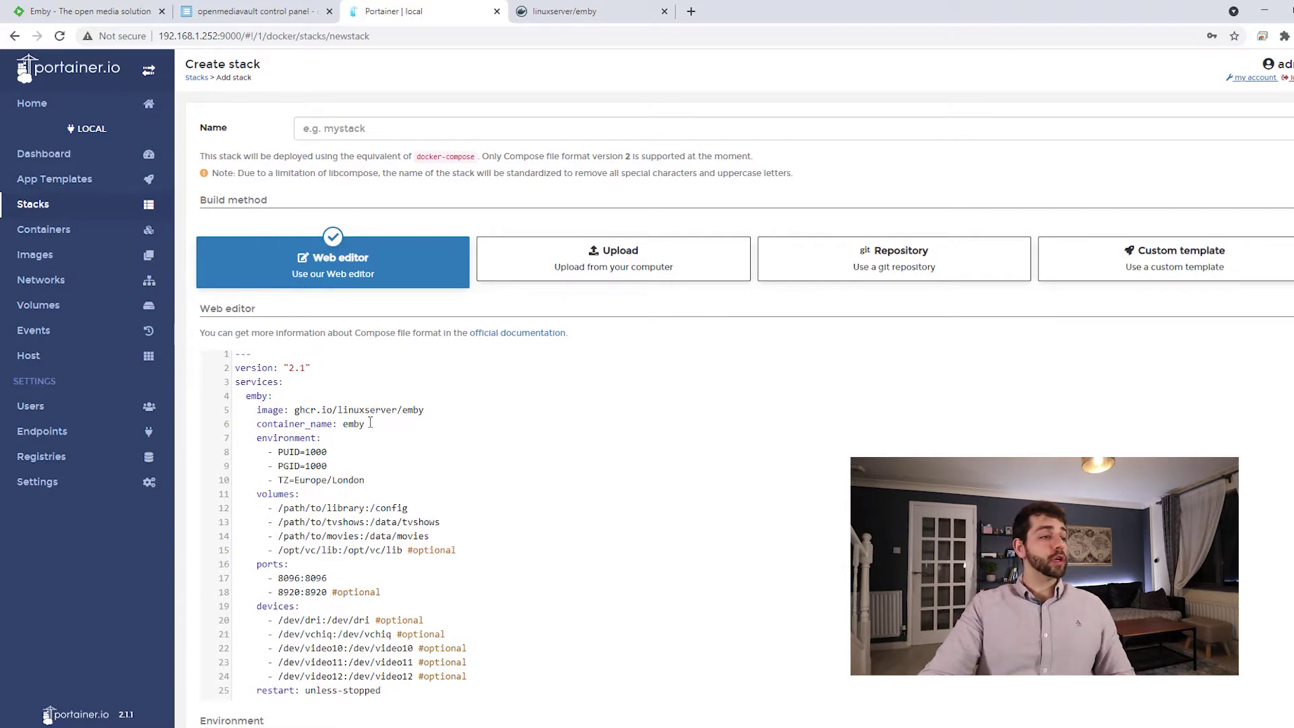
pyautogui.click(354, 130)
pyautogui.write('emby')
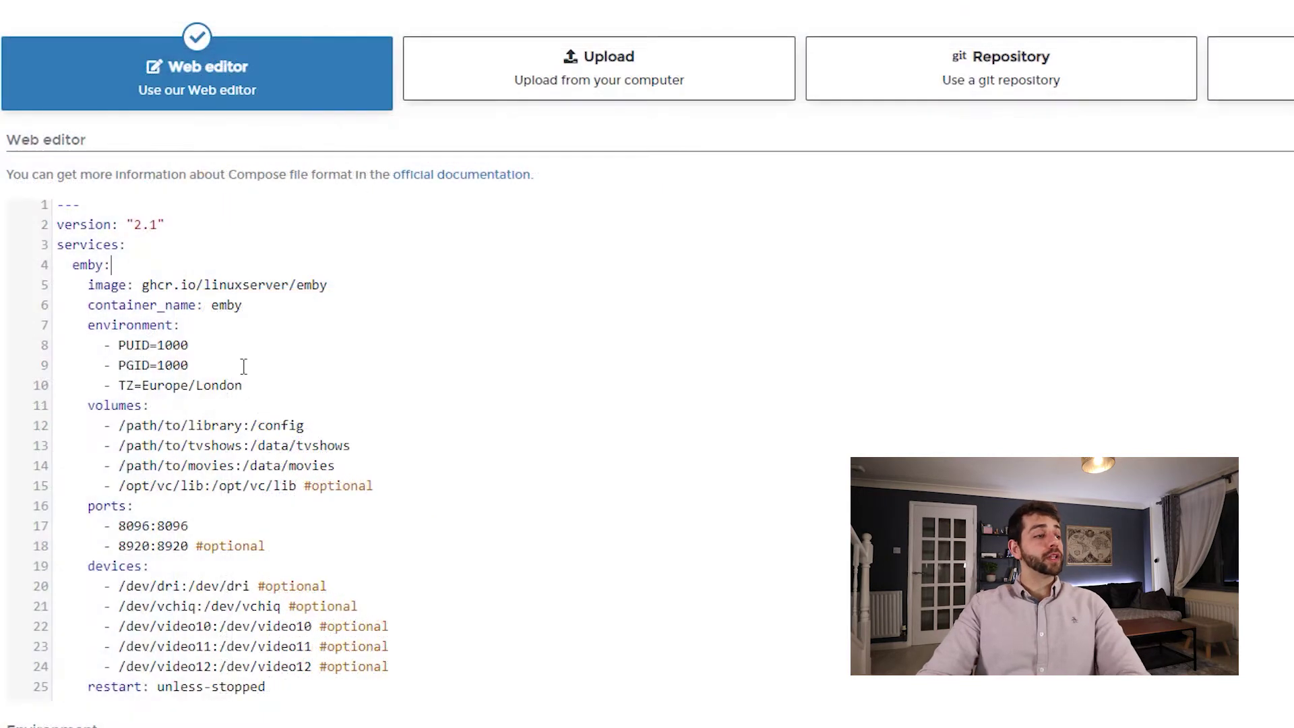
# Edit the compose file to use PGID=100, TZ=Brazil and emby as the source of the /config volume
pyautogui.click(198, 365)
pyautogui.press('BackSpace')
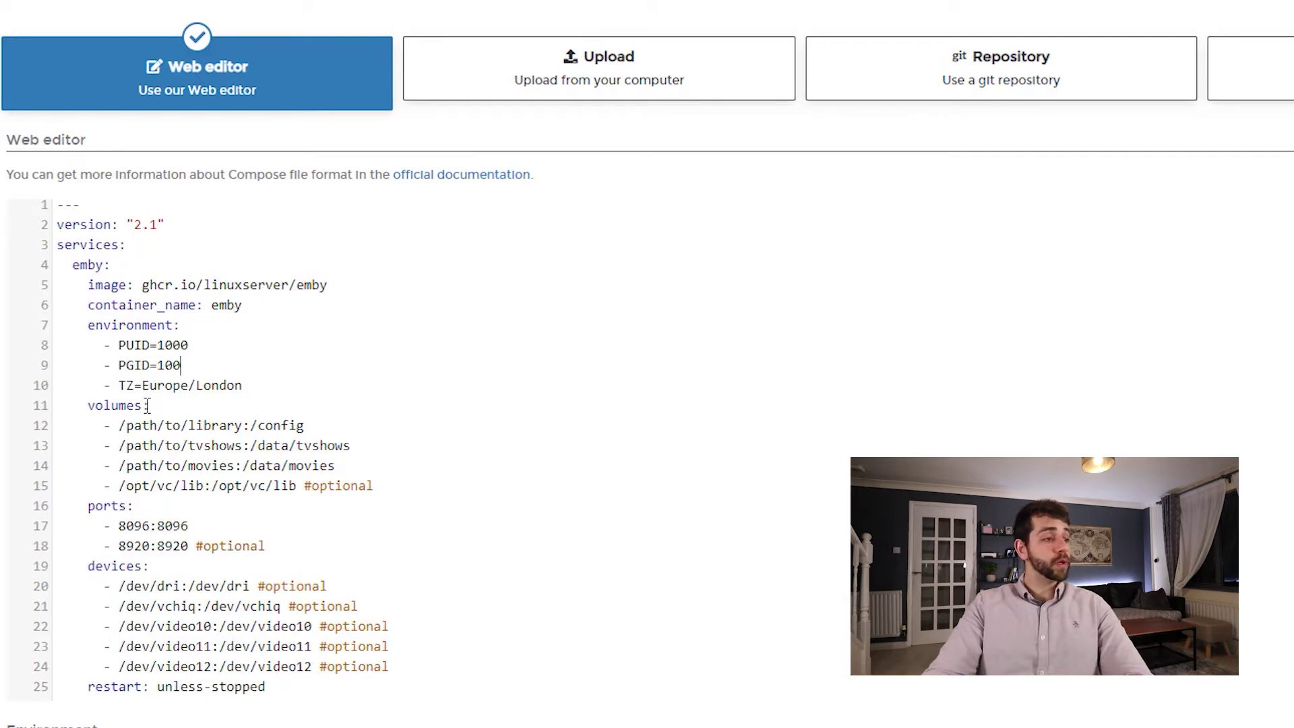
pyautogui.scroll(-2, 242, 355)
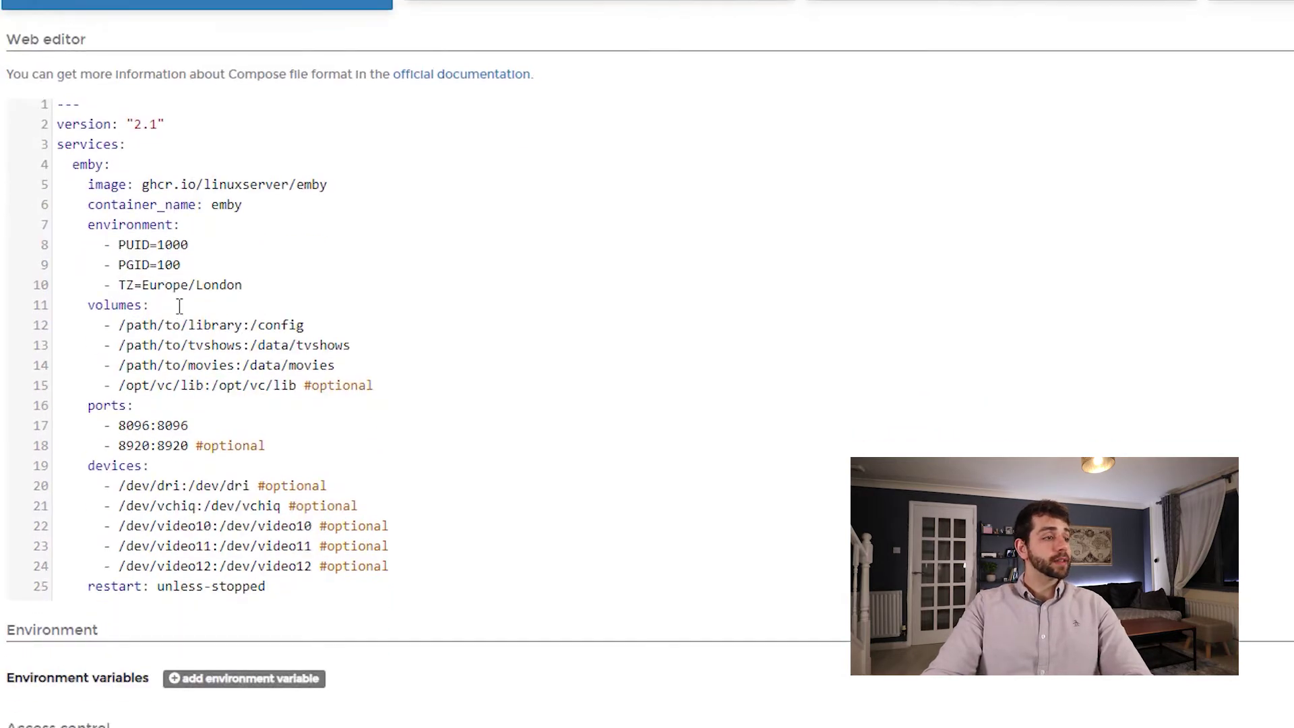
pyautogui.moveTo(244, 286); pyautogui.dragTo(147, 284)
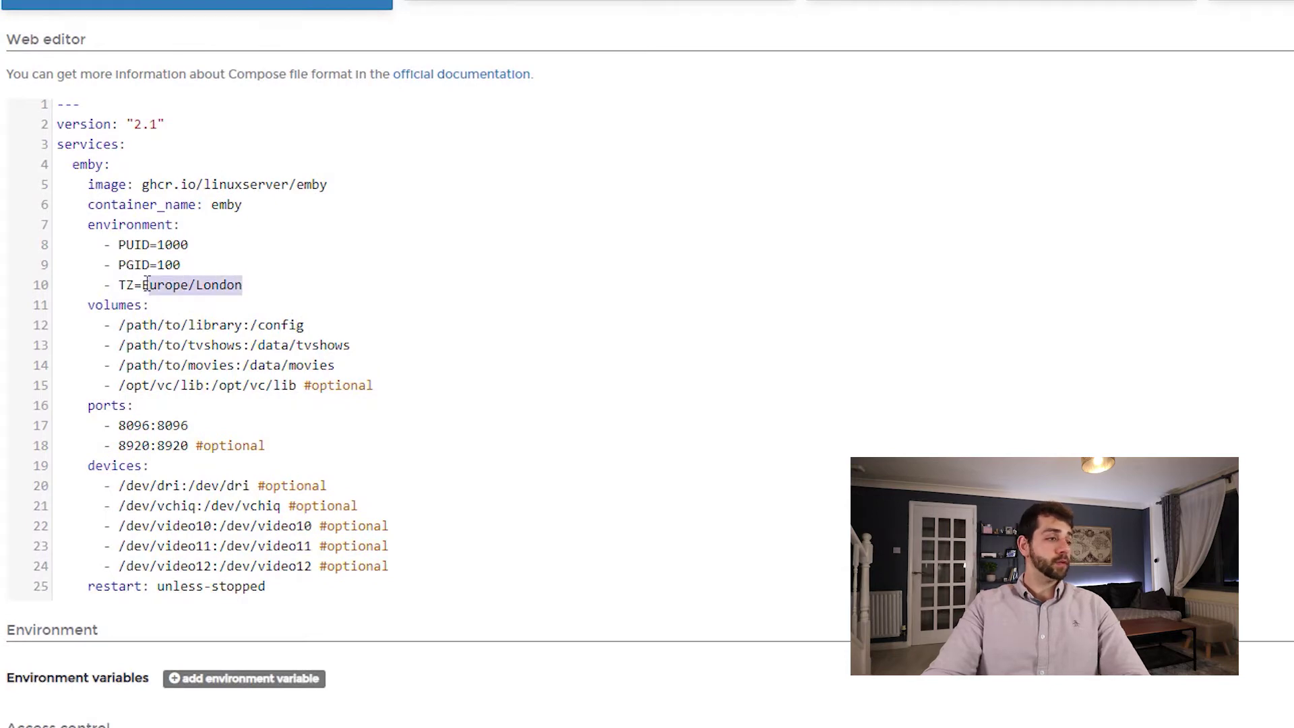
pyautogui.write('Brazil')
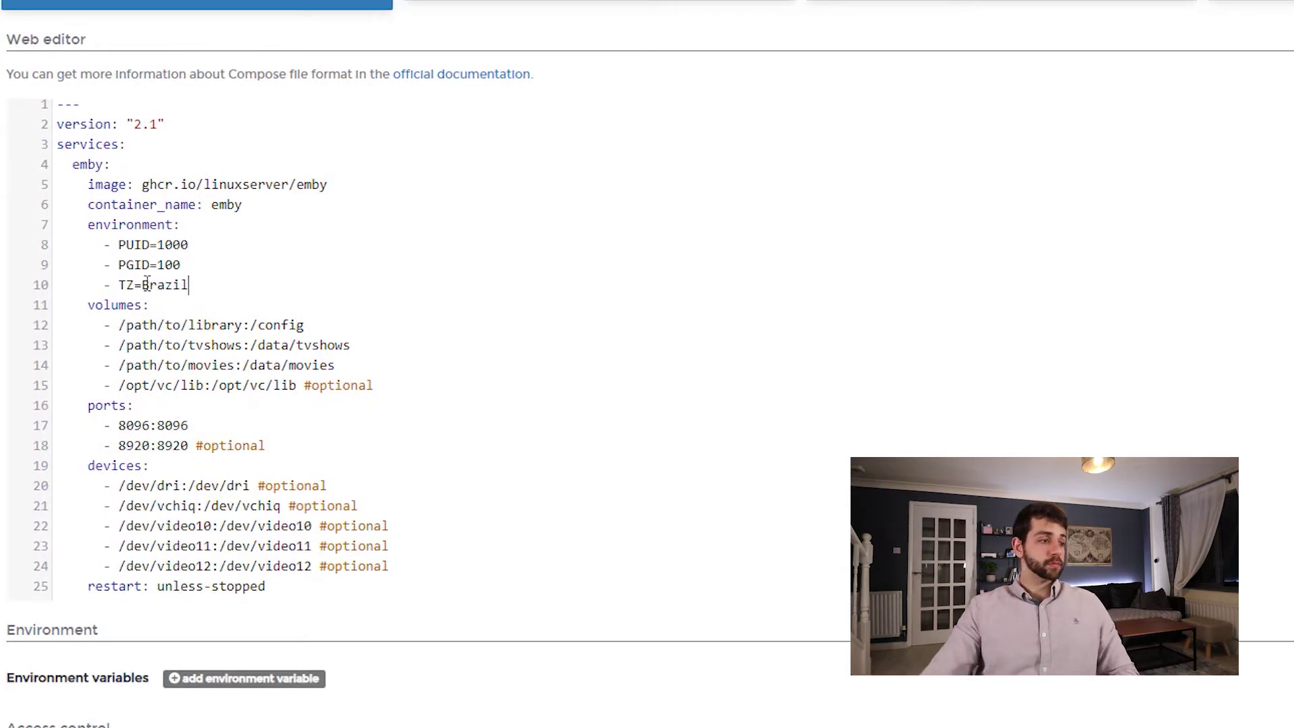
pyautogui.moveTo(119, 325); pyautogui.dragTo(242, 329)
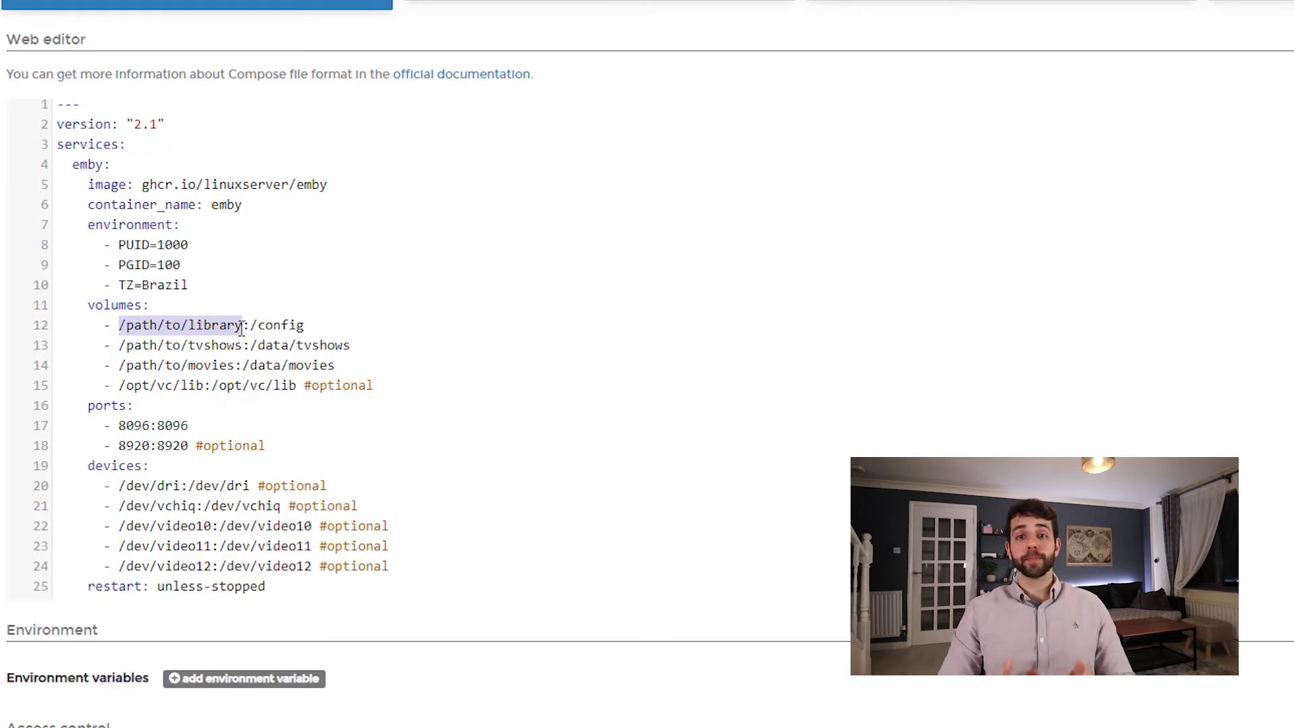
pyautogui.write('emby')
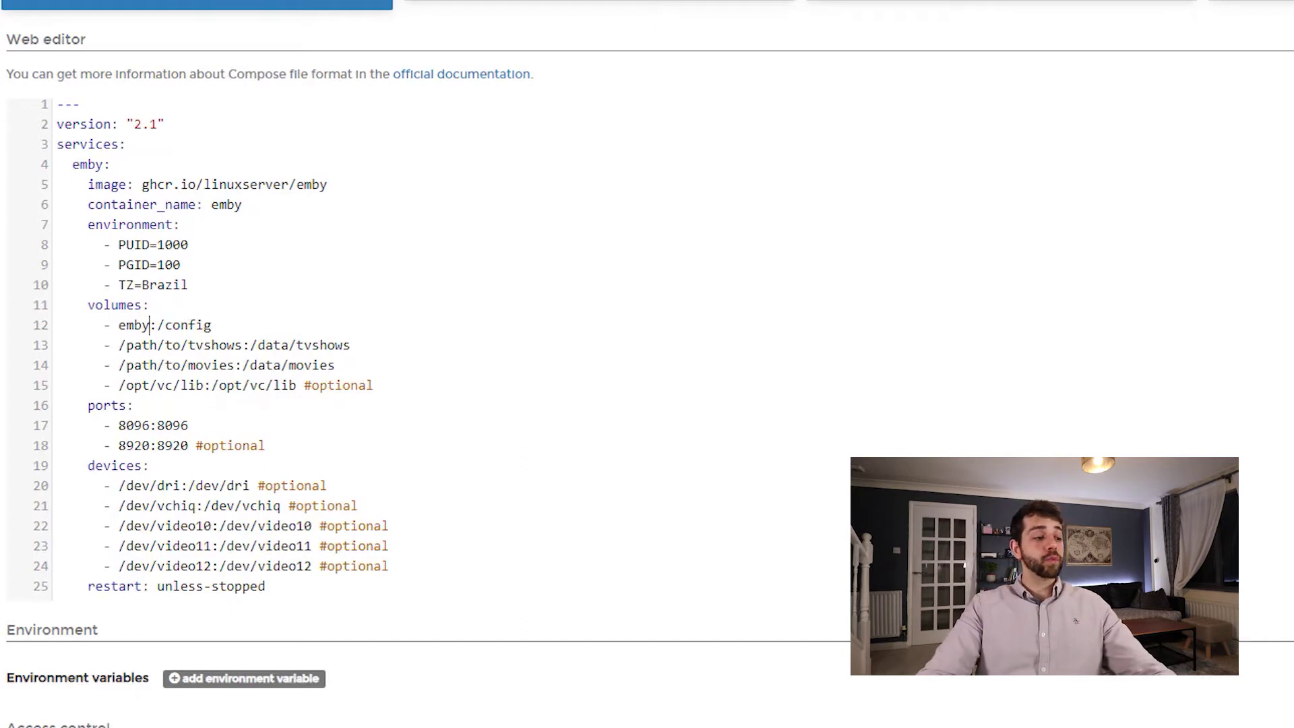
# Switch to openmediavault, list the shared folders and widen the Absolute Path column to show the full paths
pyautogui.moveTo(236, 727)
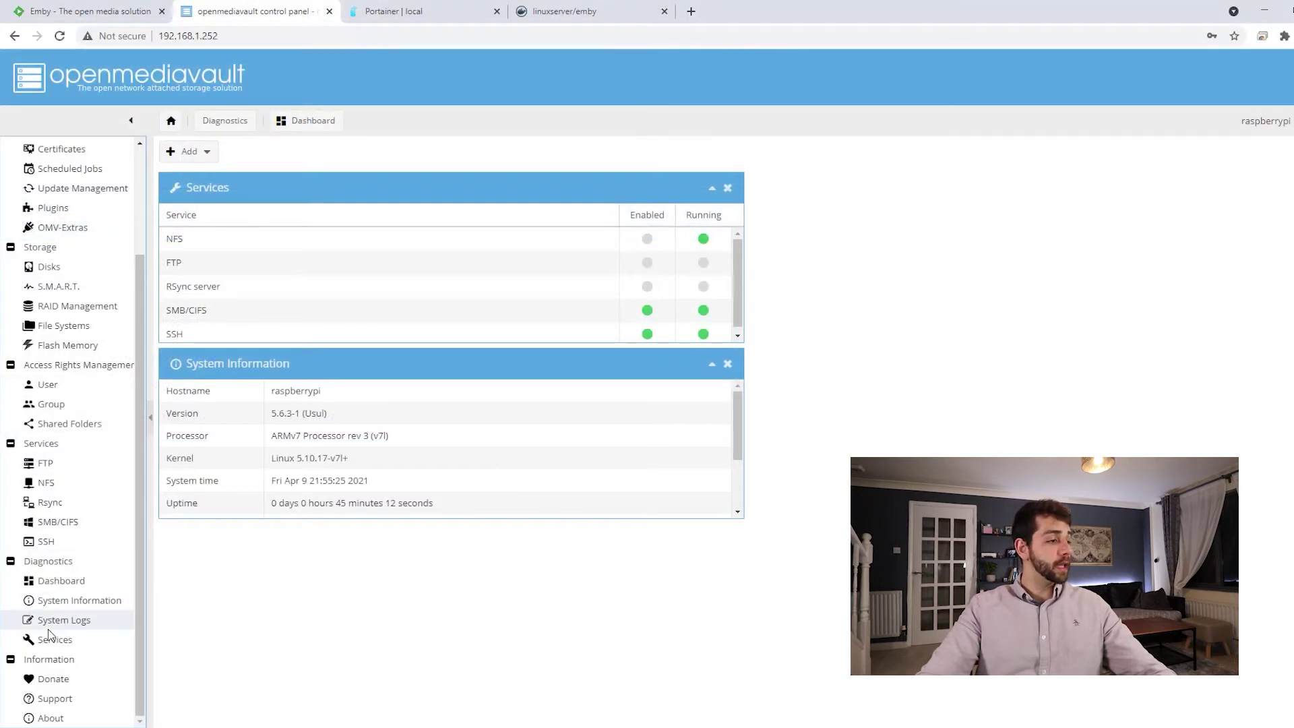
pyautogui.click(74, 426)
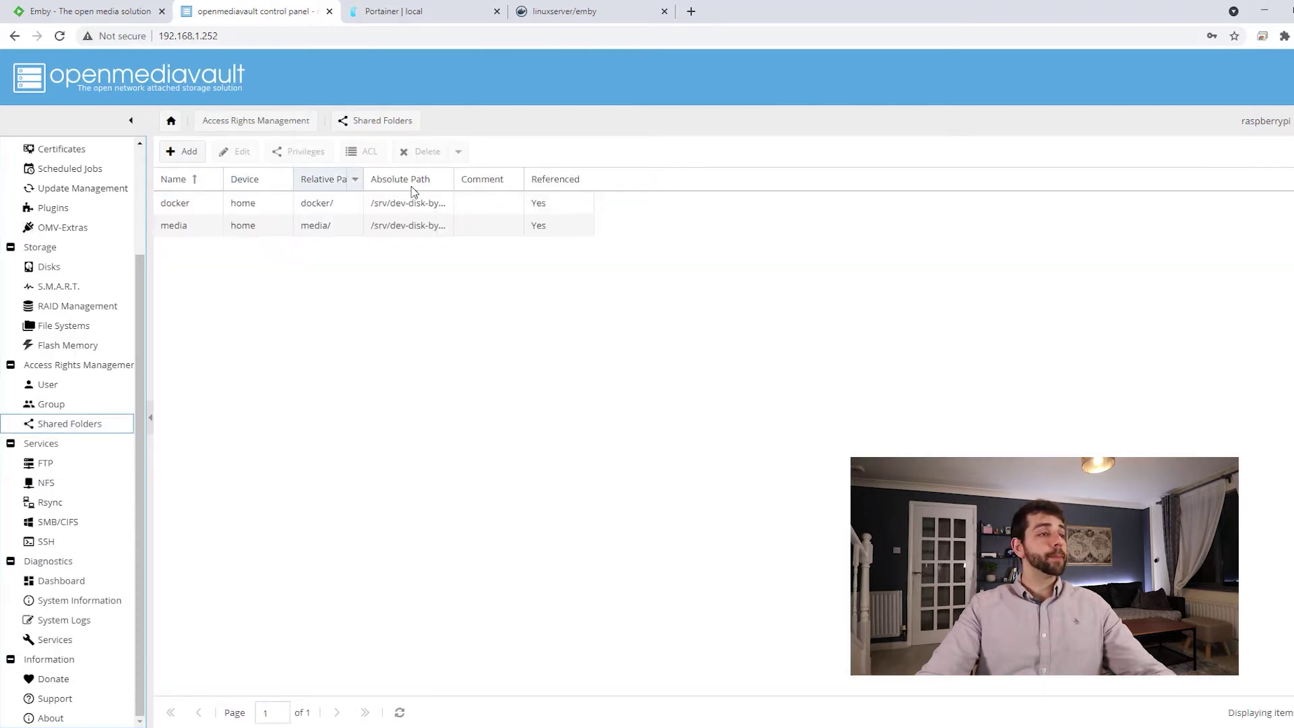
pyautogui.click(443, 180)
pyautogui.moveTo(481, 251)
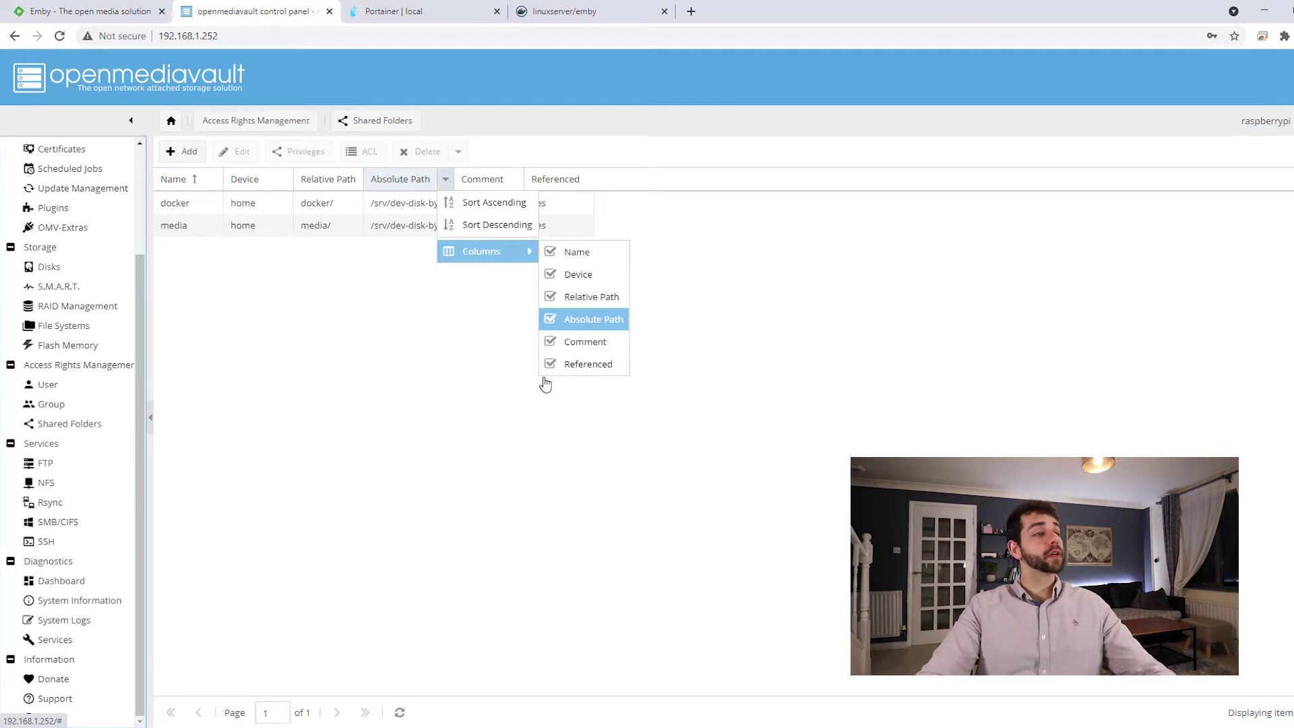
pyautogui.click(448, 180)
pyautogui.moveTo(452, 180); pyautogui.dragTo(745, 180)
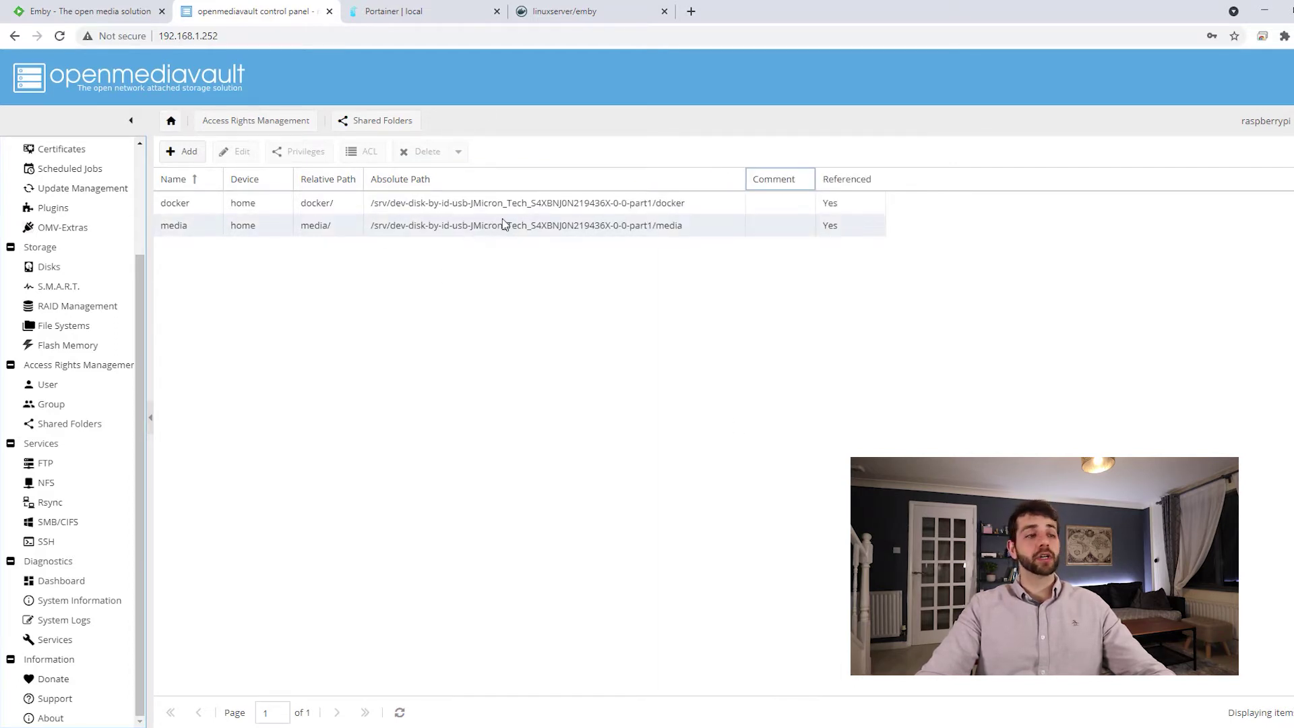
# Inspect the media folder's absolute path cell and copy its HTML element
pyautogui.rightClick(538, 230)
pyautogui.click(628, 443)
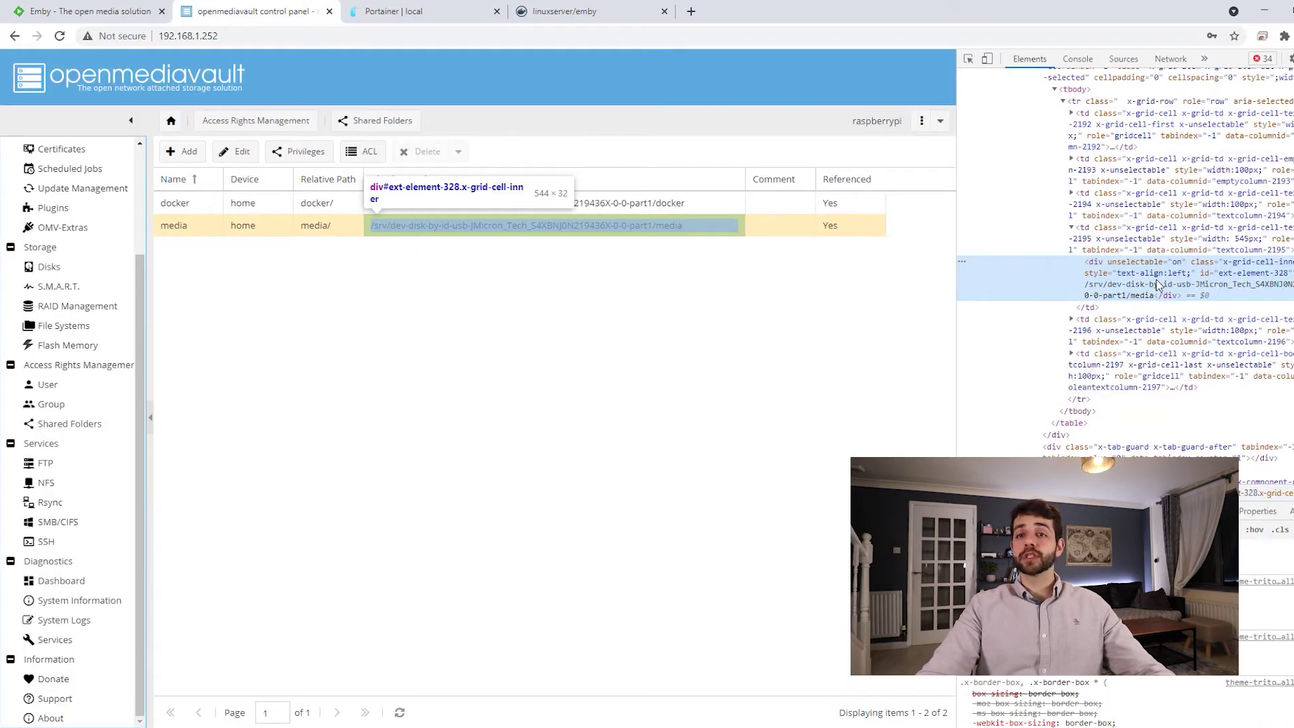
pyautogui.rightClick(1156, 284)
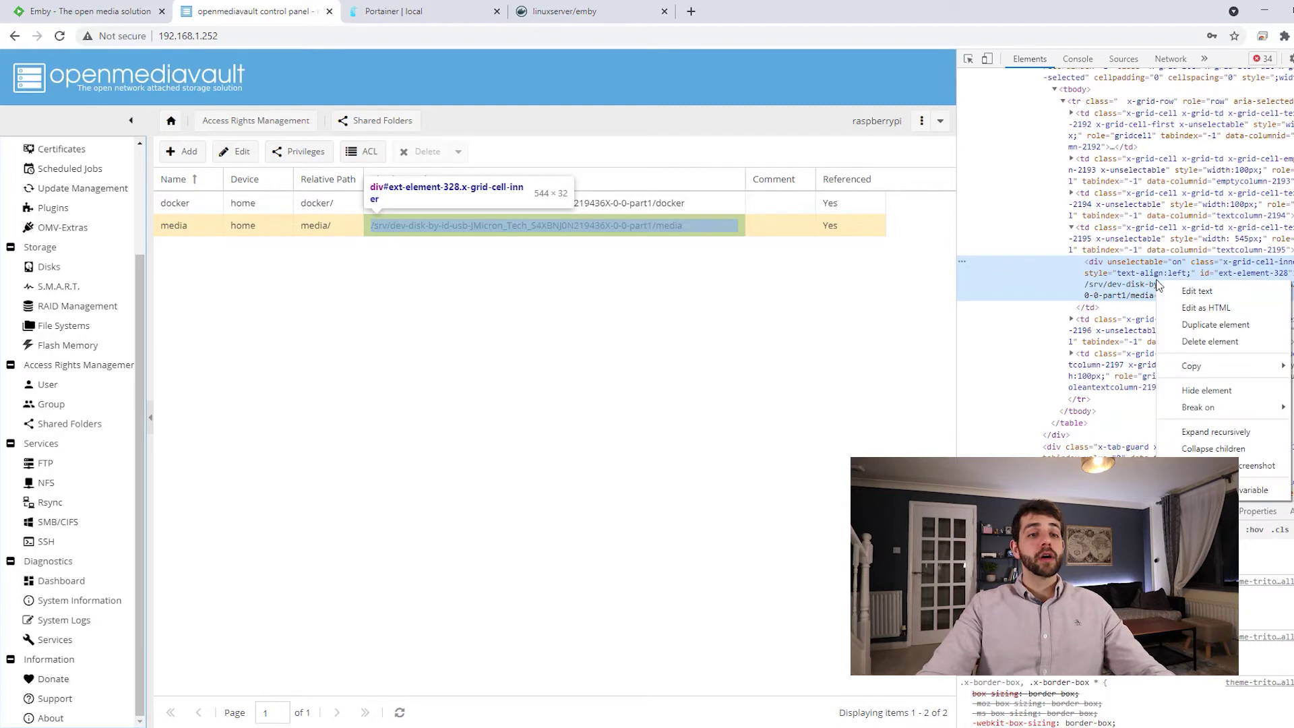
pyautogui.moveTo(1221, 374)
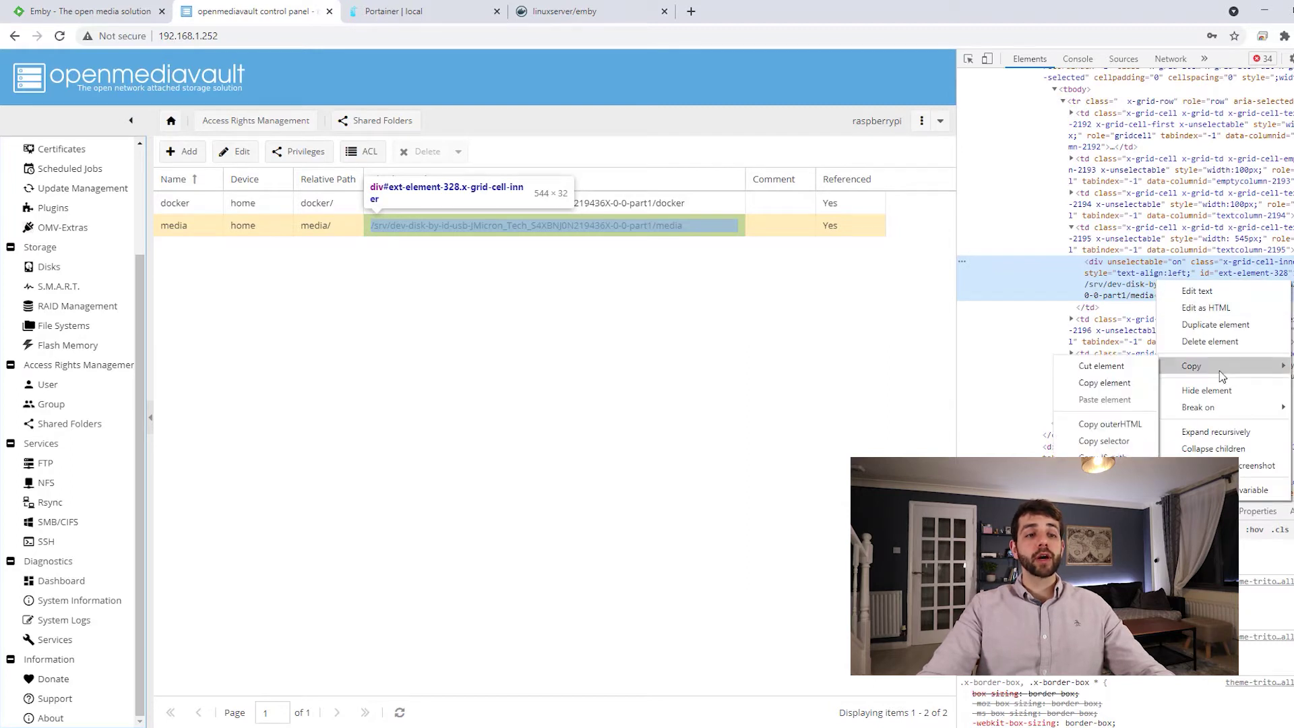
pyautogui.click(1104, 382)
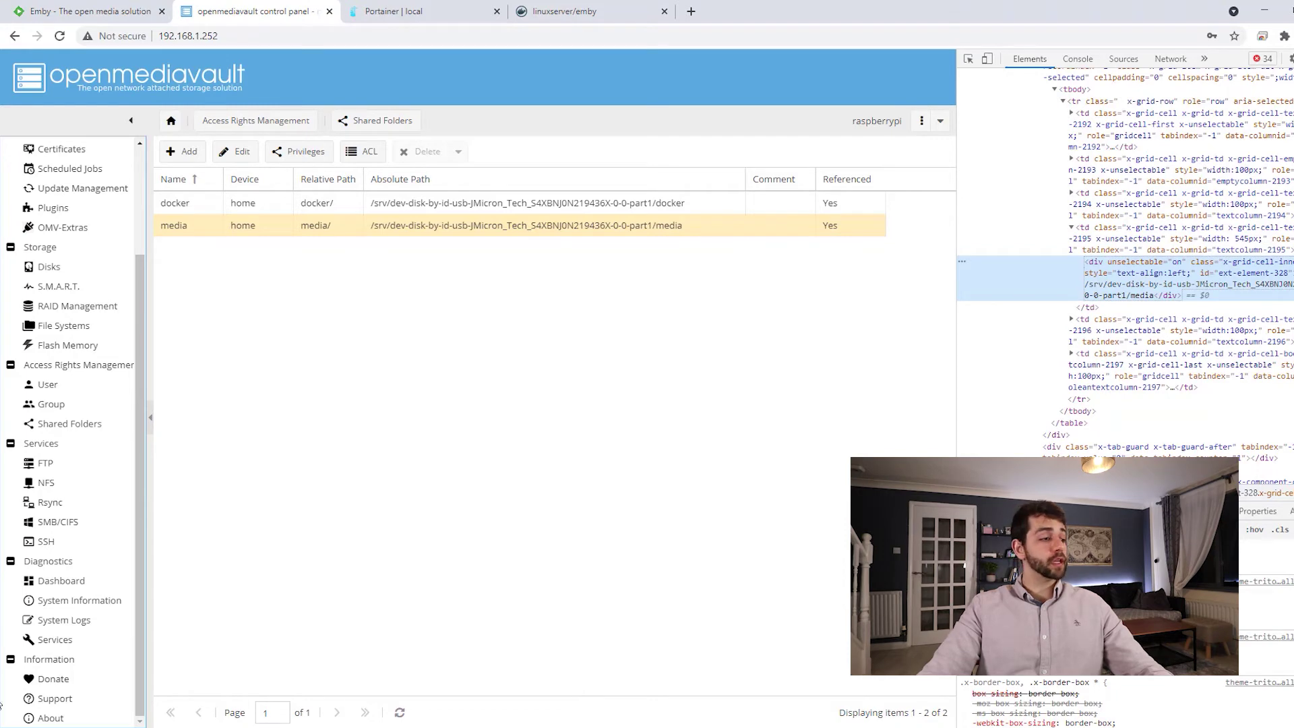
# Paste the element into a blank Notepad document and copy only the media folder's path from it
pyautogui.click(15, 719)
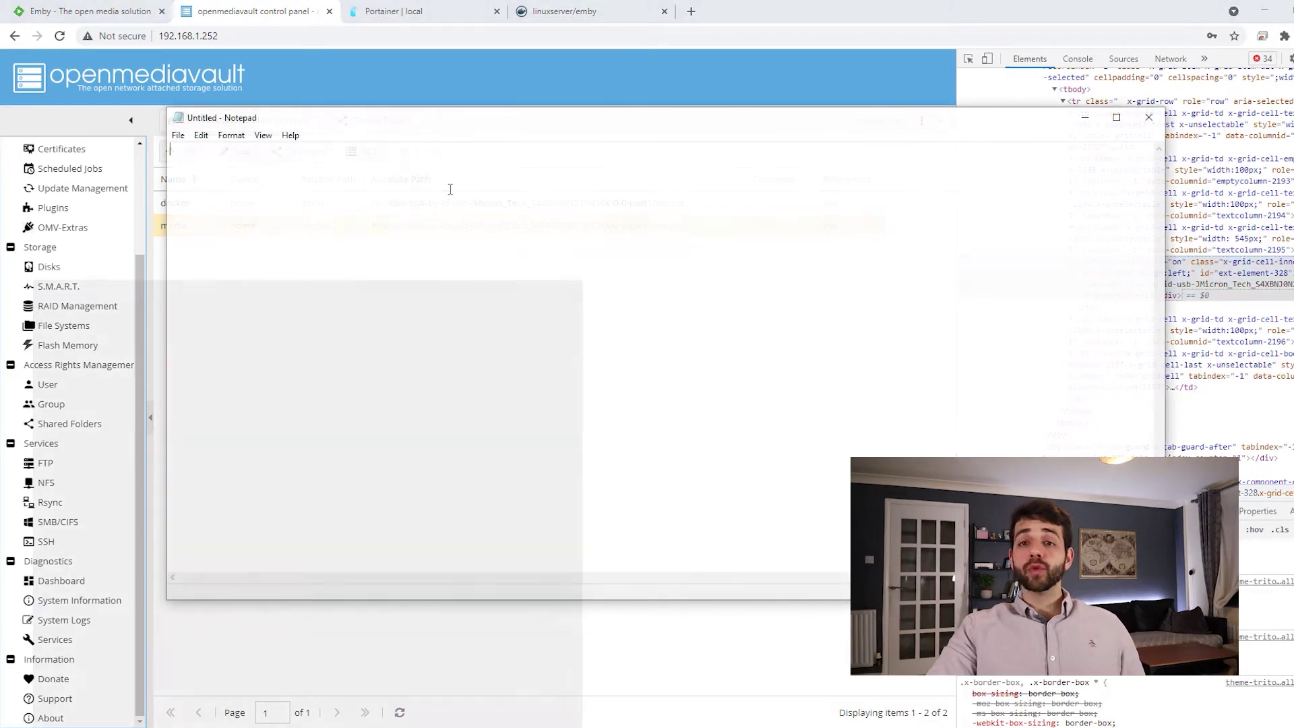
pyautogui.write('<div unselectable="on" class="x-grid-cell-inner " style="text-align:left;" id="ext-element-328">/srv/dev-disk-by-id-usb-JMicron_Tech_S4XBNJ0N219436X-0-0-part1/media</div>')
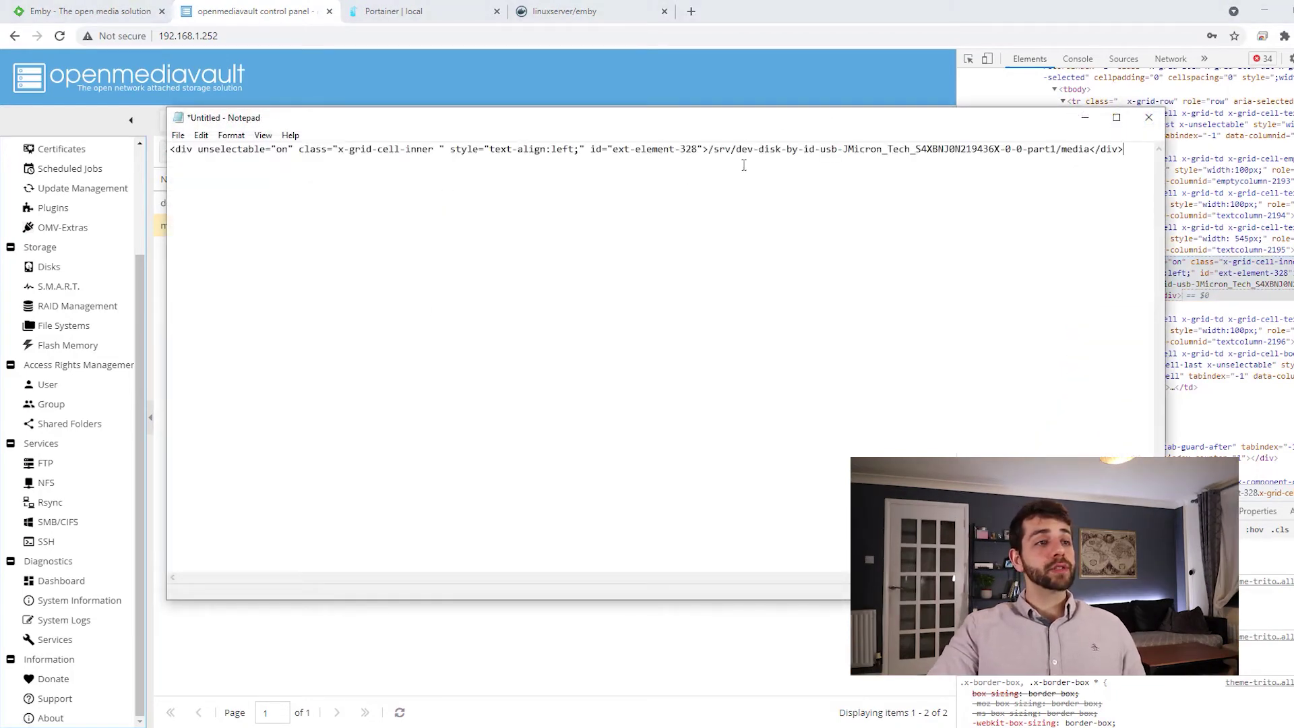
pyautogui.moveTo(709, 148); pyautogui.dragTo(1092, 160)
pyautogui.hotkey('ctrl', 'c')
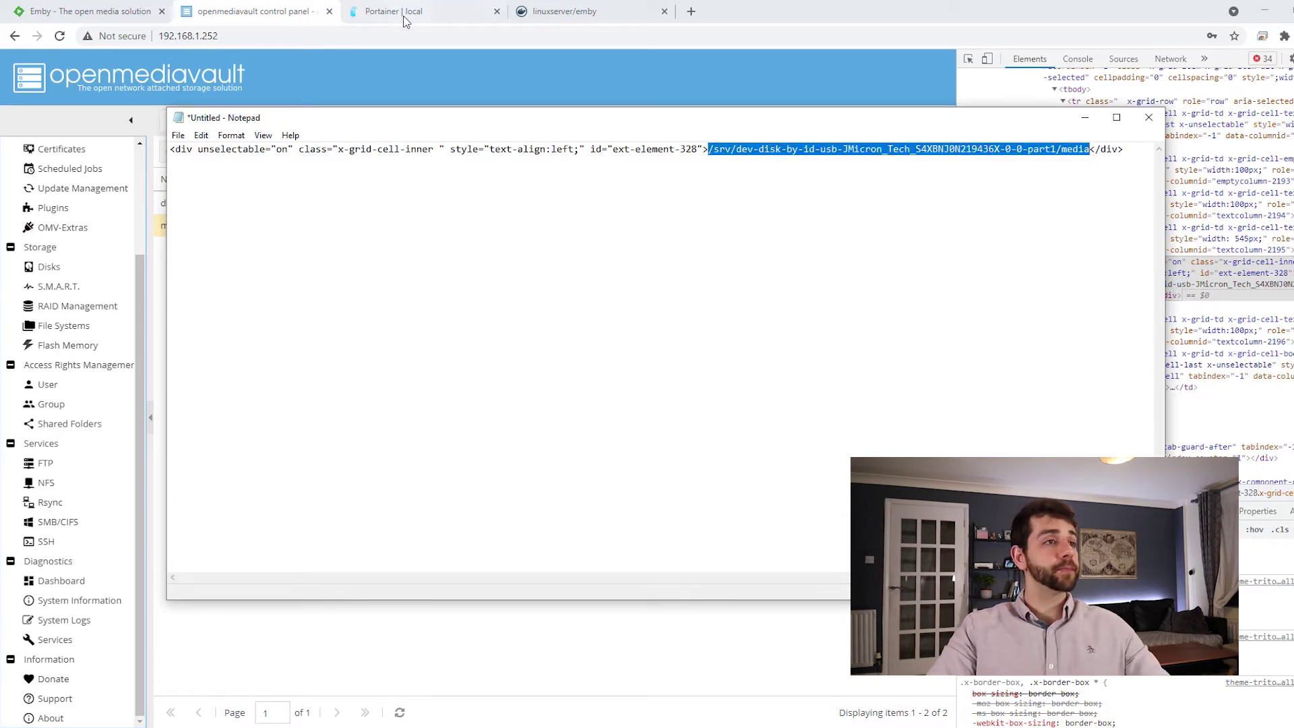
# Back in the Portainer stack, replace the tvshows volume mapping with the copied media folder path mapped to /media
pyautogui.click(481, 7)
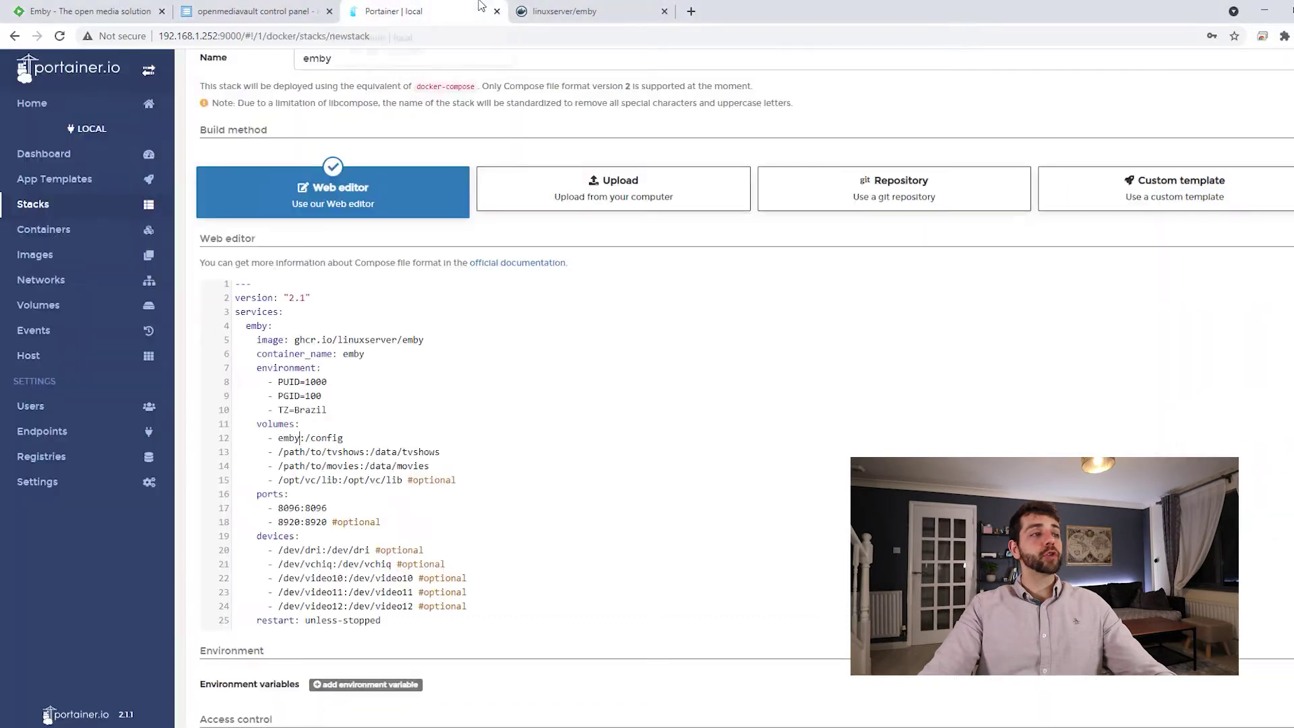
pyautogui.moveTo(278, 452); pyautogui.dragTo(371, 453)
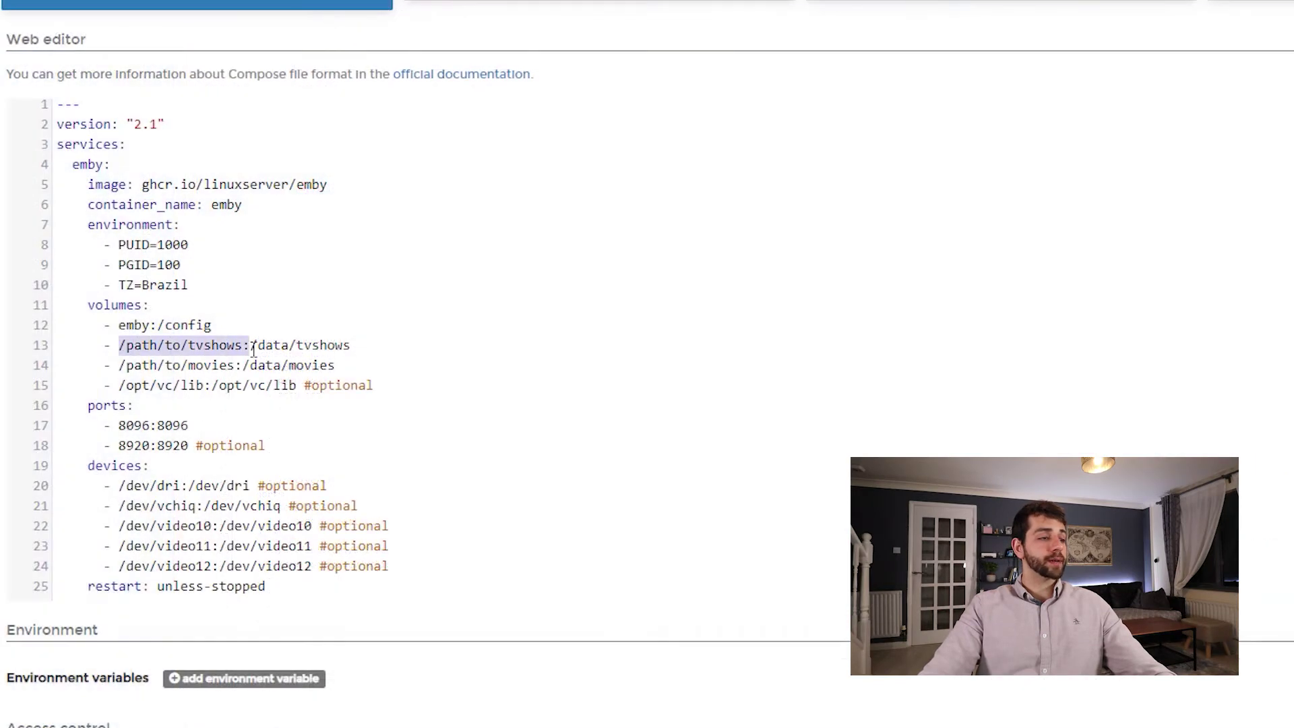
pyautogui.hotkey('ctrl', 'v')
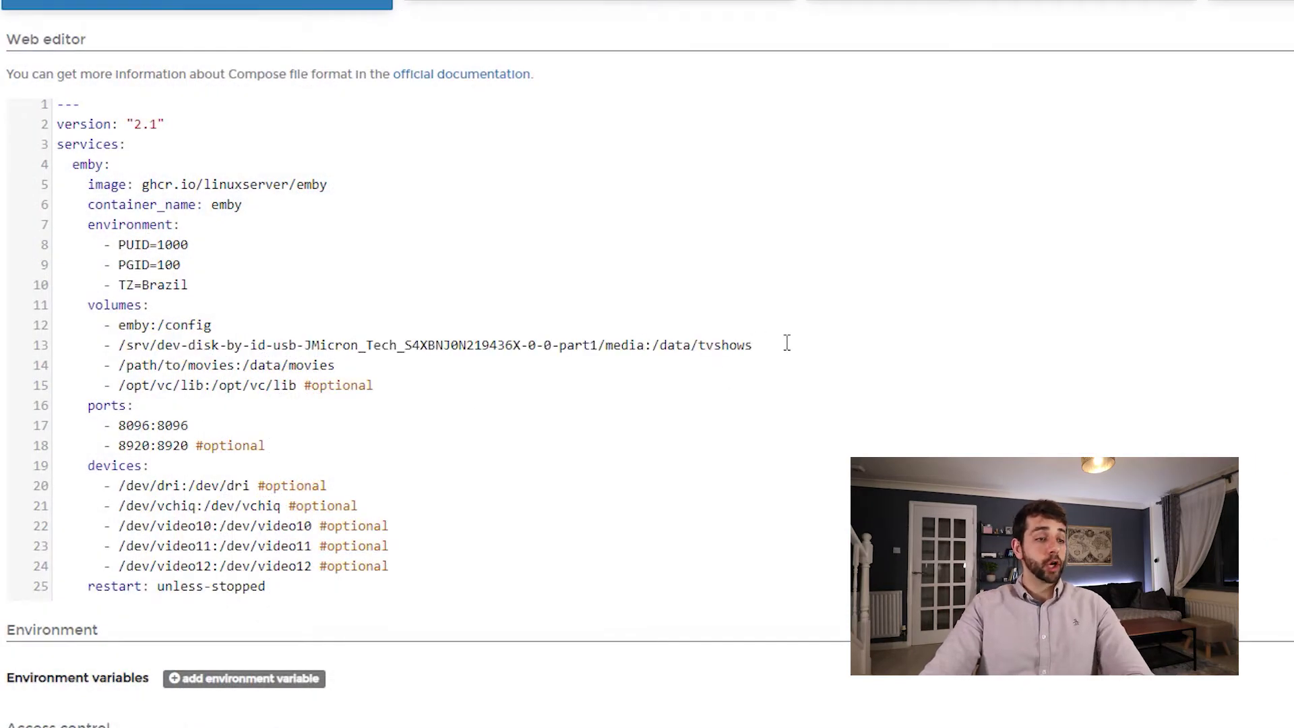
pyautogui.moveTo(754, 345); pyautogui.dragTo(661, 347)
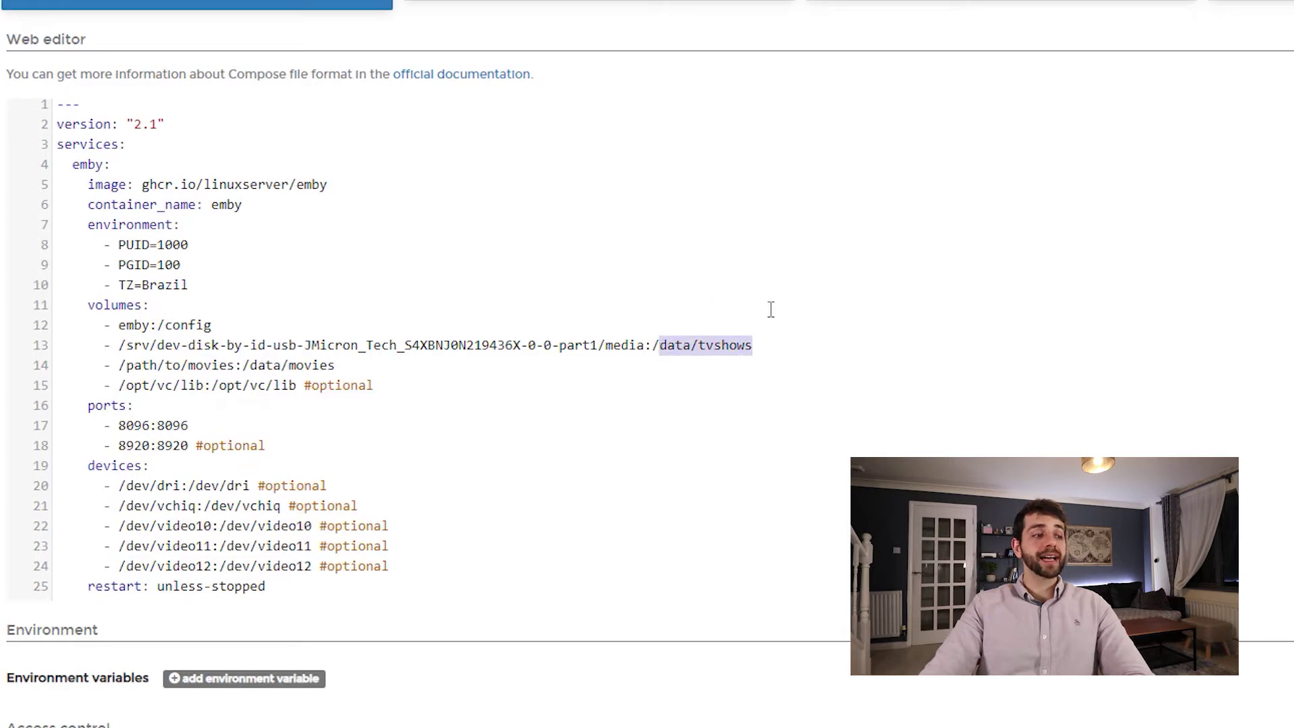
pyautogui.press('BackSpace')
pyautogui.write('medi')
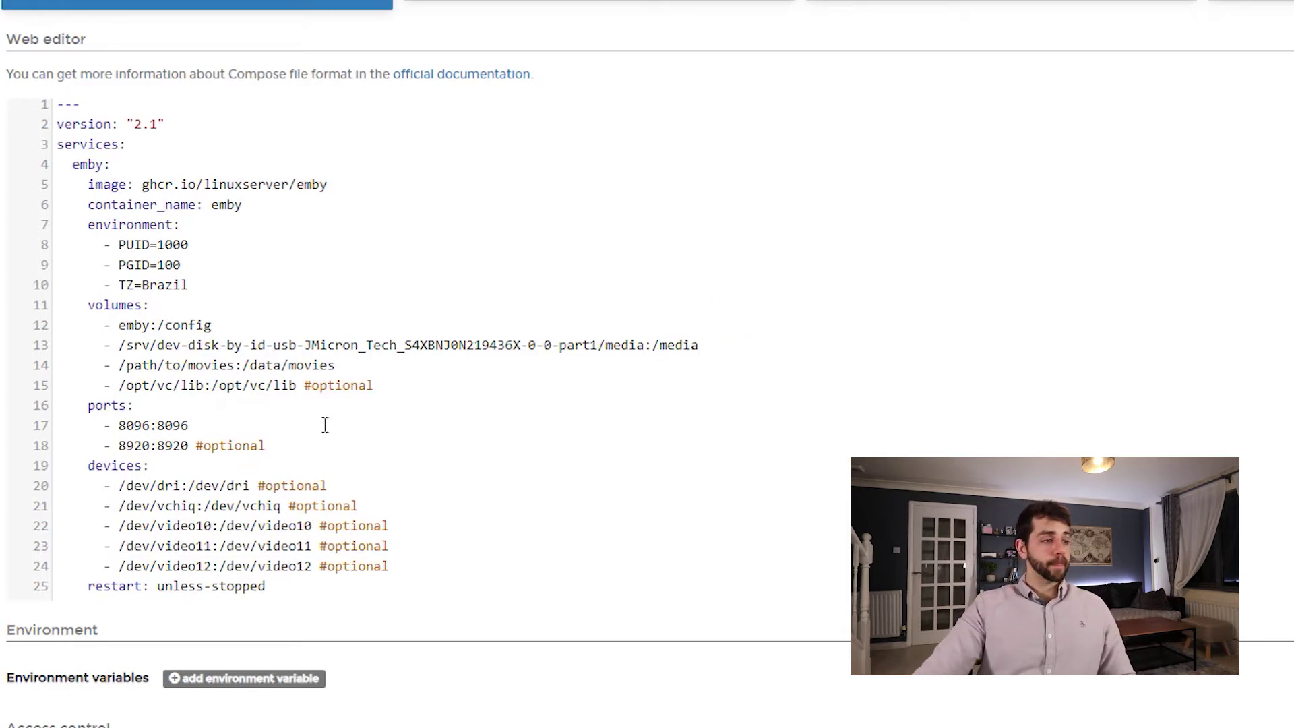
# Delete the /path/to/movies:/data/movies volume mapping from the emby stack definition
pyautogui.moveTo(351, 362); pyautogui.dragTo(55, 364)
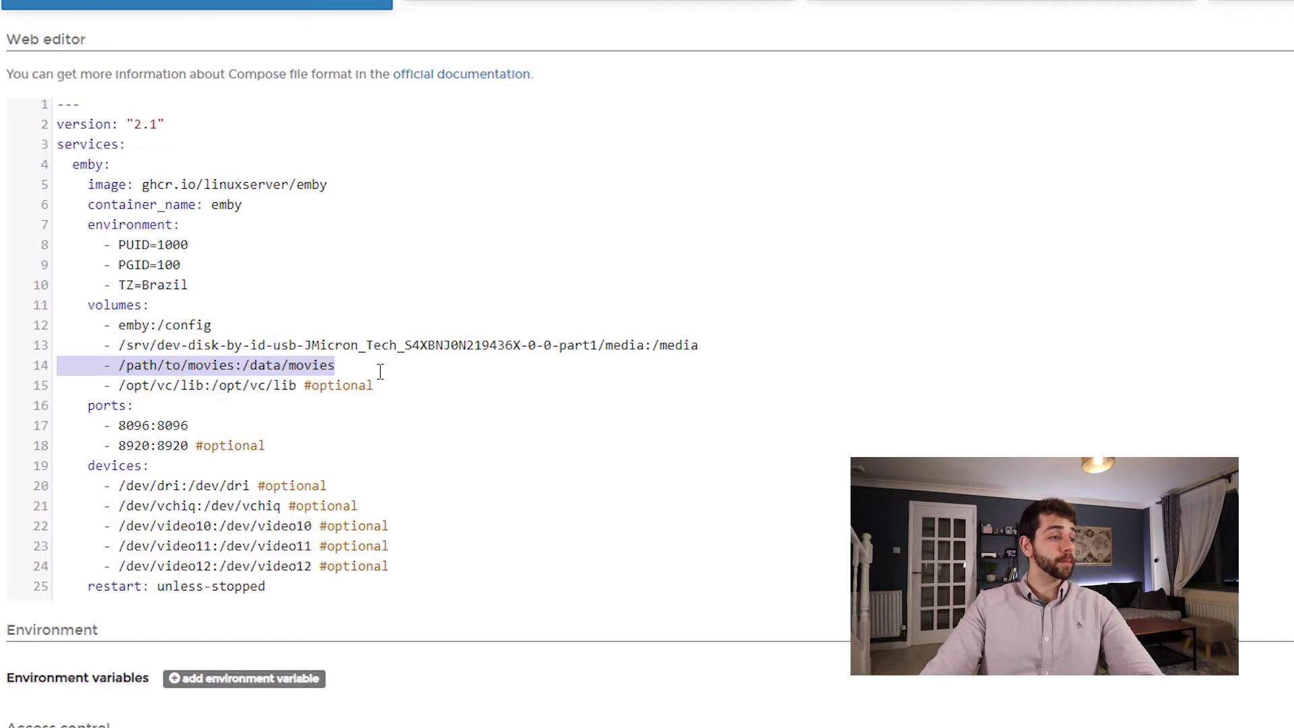
pyautogui.press('BackSpace')
pyautogui.press('BackSpace')
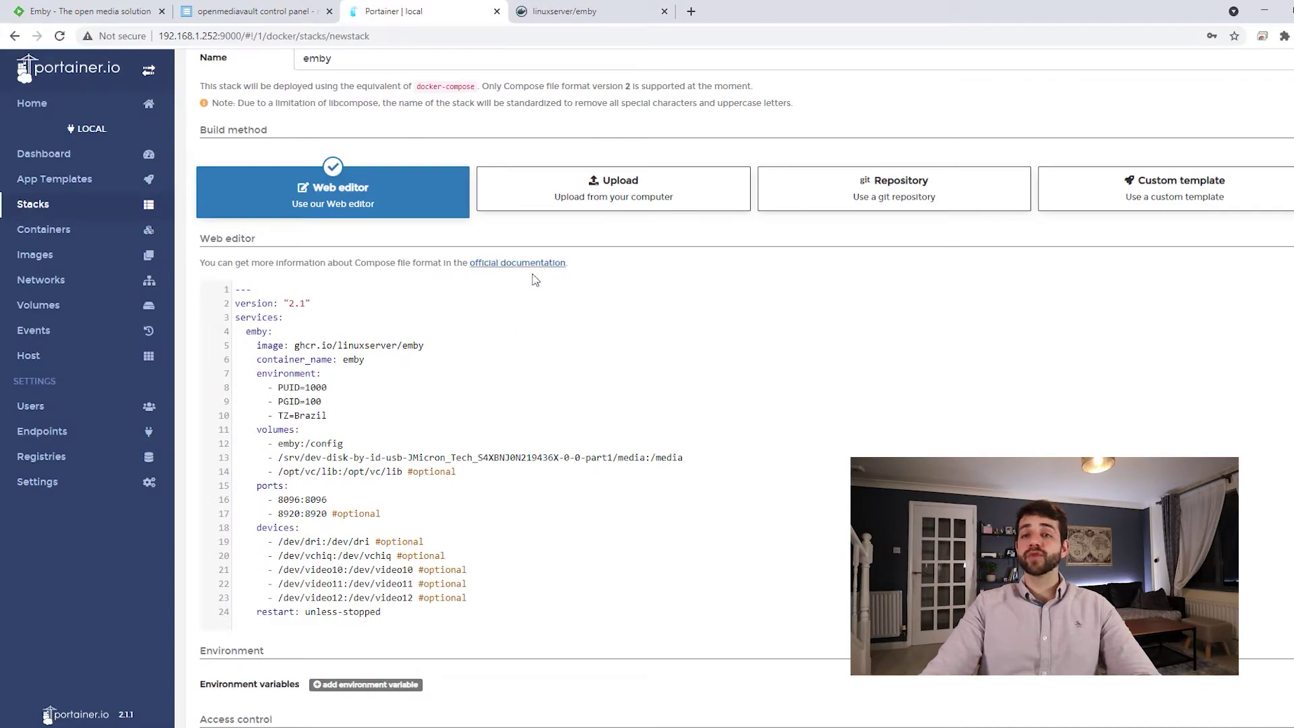
# Check the device parameters, including /dev/dri, in the linuxserver/emby documentation on Docker Hub
pyautogui.click(584, 11)
pyautogui.scroll(-10, 559, 343)
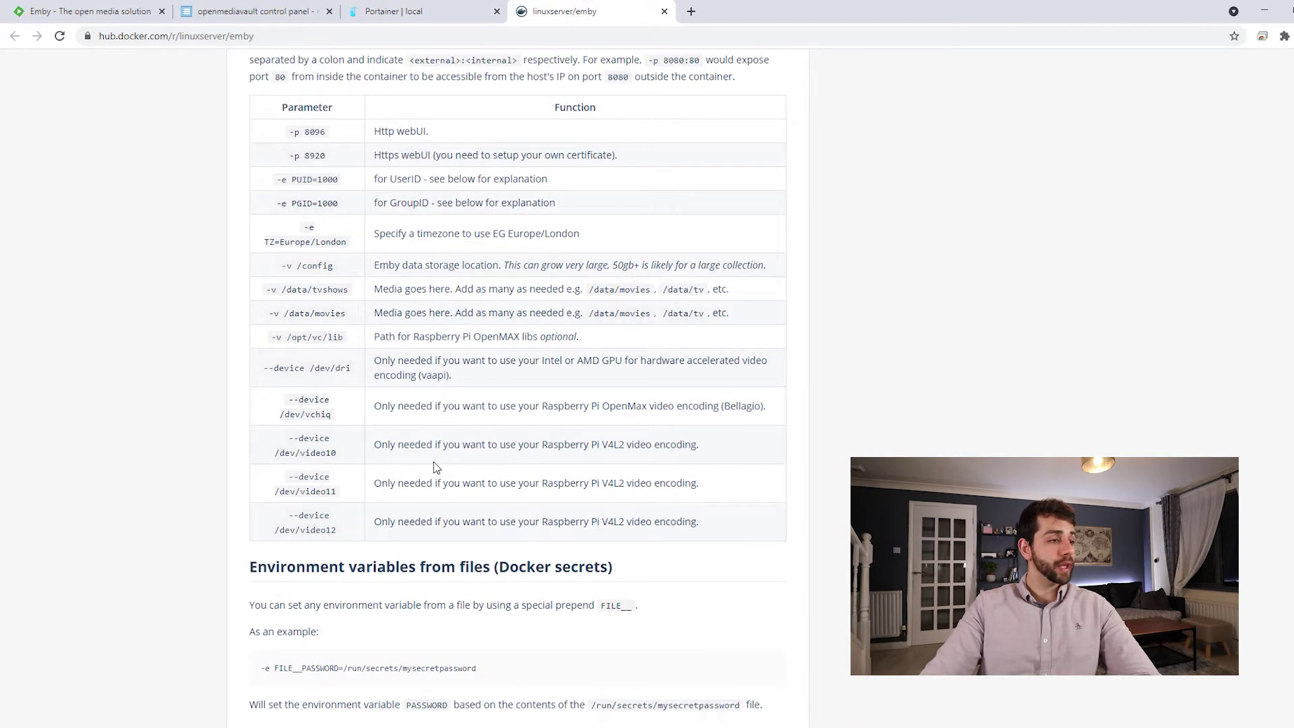
pyautogui.moveTo(351, 368); pyautogui.dragTo(305, 375)
pyautogui.click(306, 376)
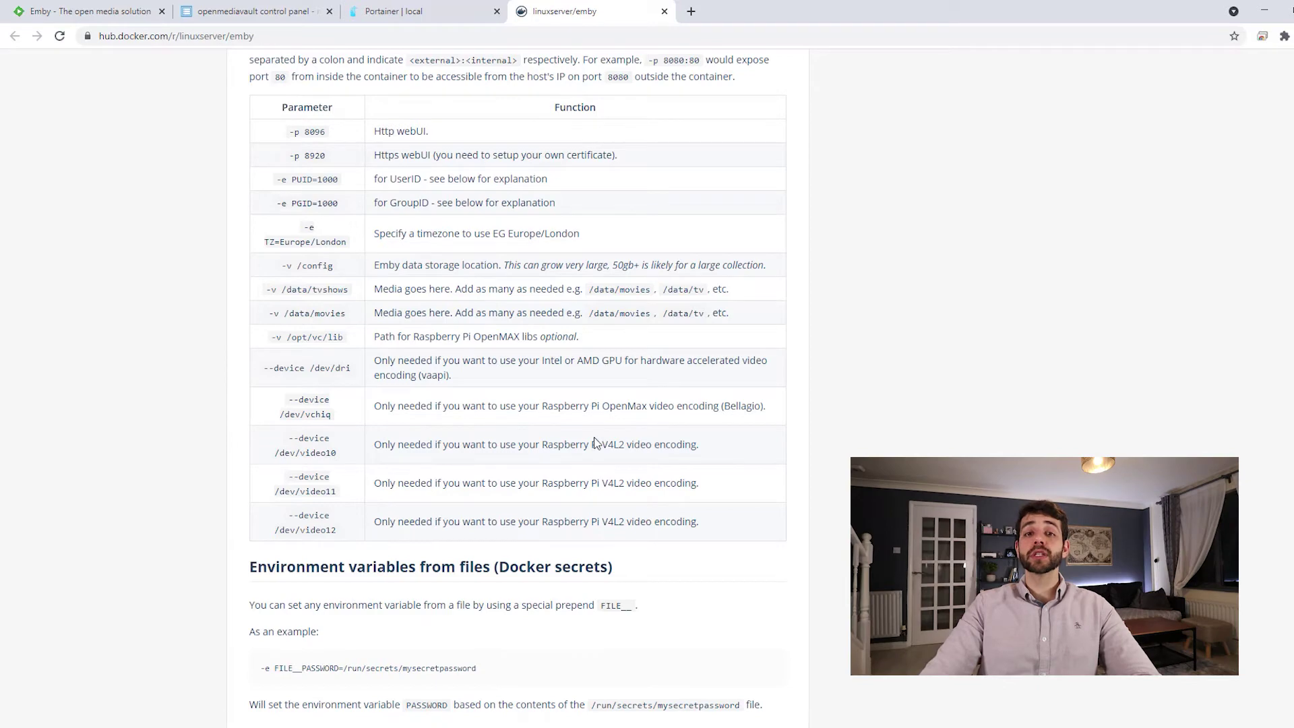
# Return to the Portainer stack and remove the /dev/dri:/dev/dri device mapping
pyautogui.click(447, 15)
pyautogui.moveTo(450, 541); pyautogui.dragTo(196, 547)
pyautogui.press('BackSpace')
pyautogui.press('BackSpace')
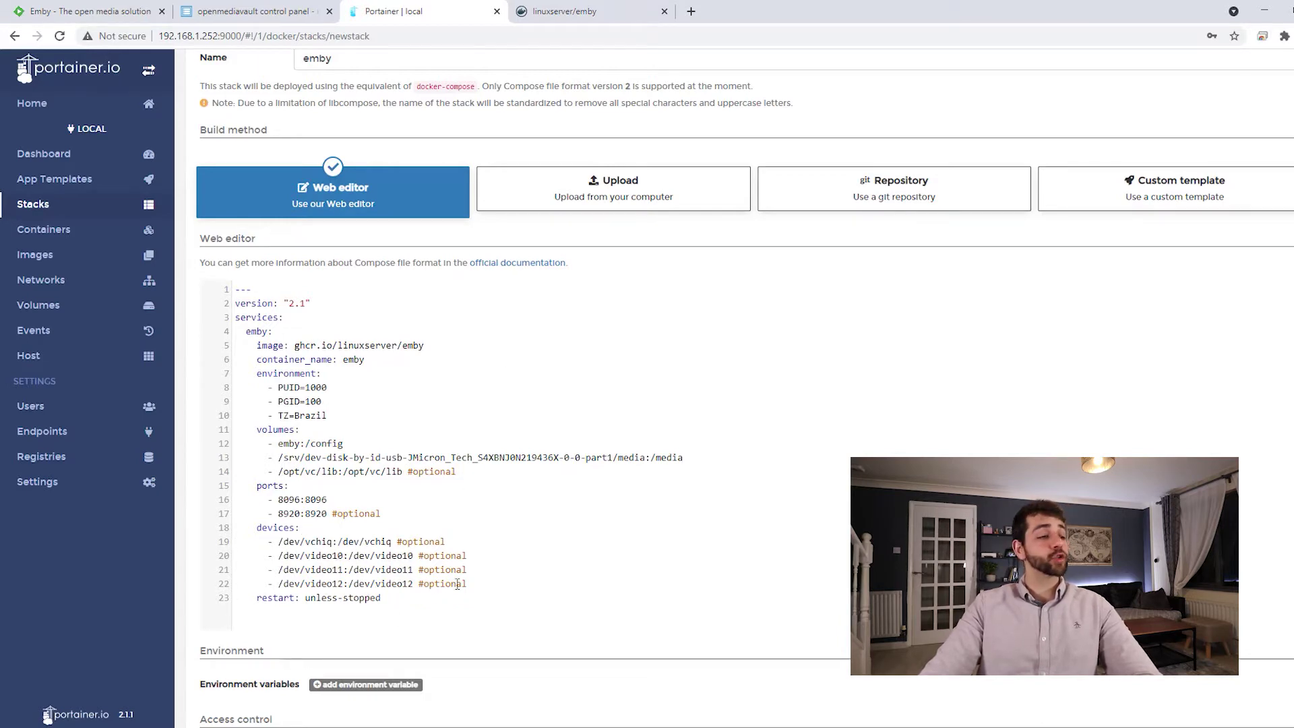
# Deploy the emby stack with management restricted to administrators
pyautogui.scroll(-3, 457, 583)
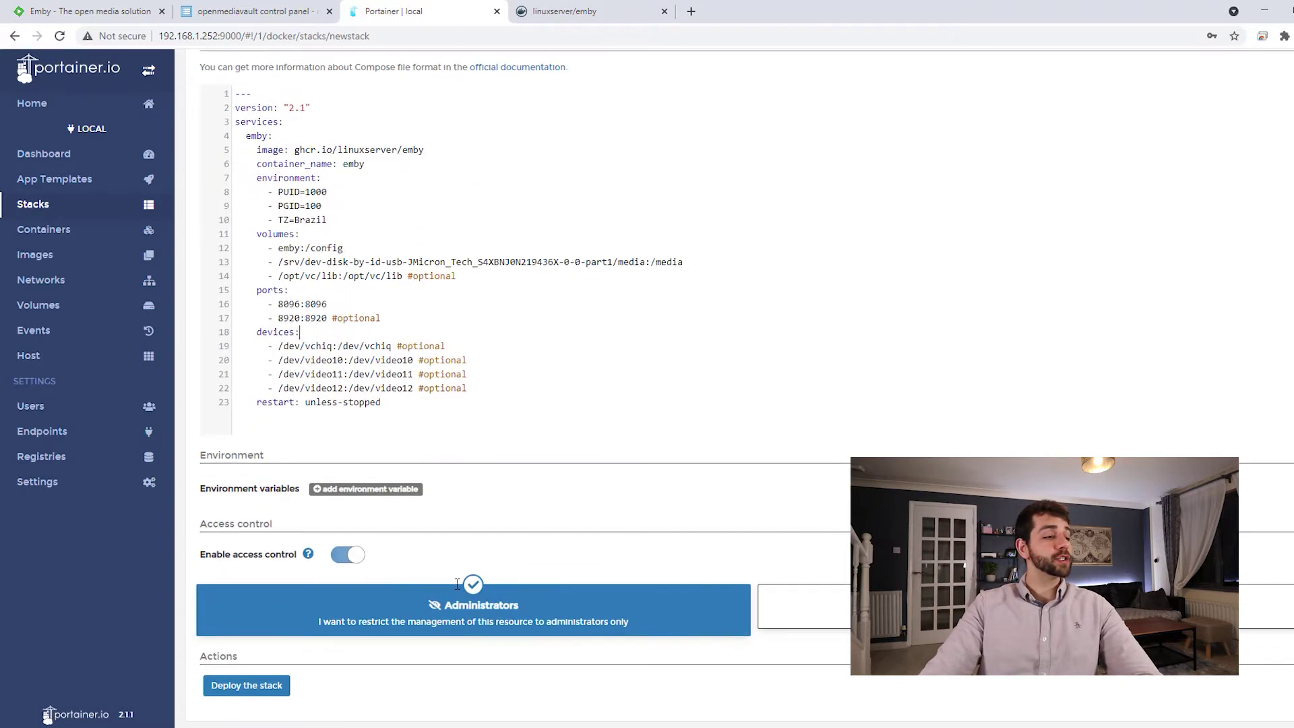
pyautogui.click(263, 684)
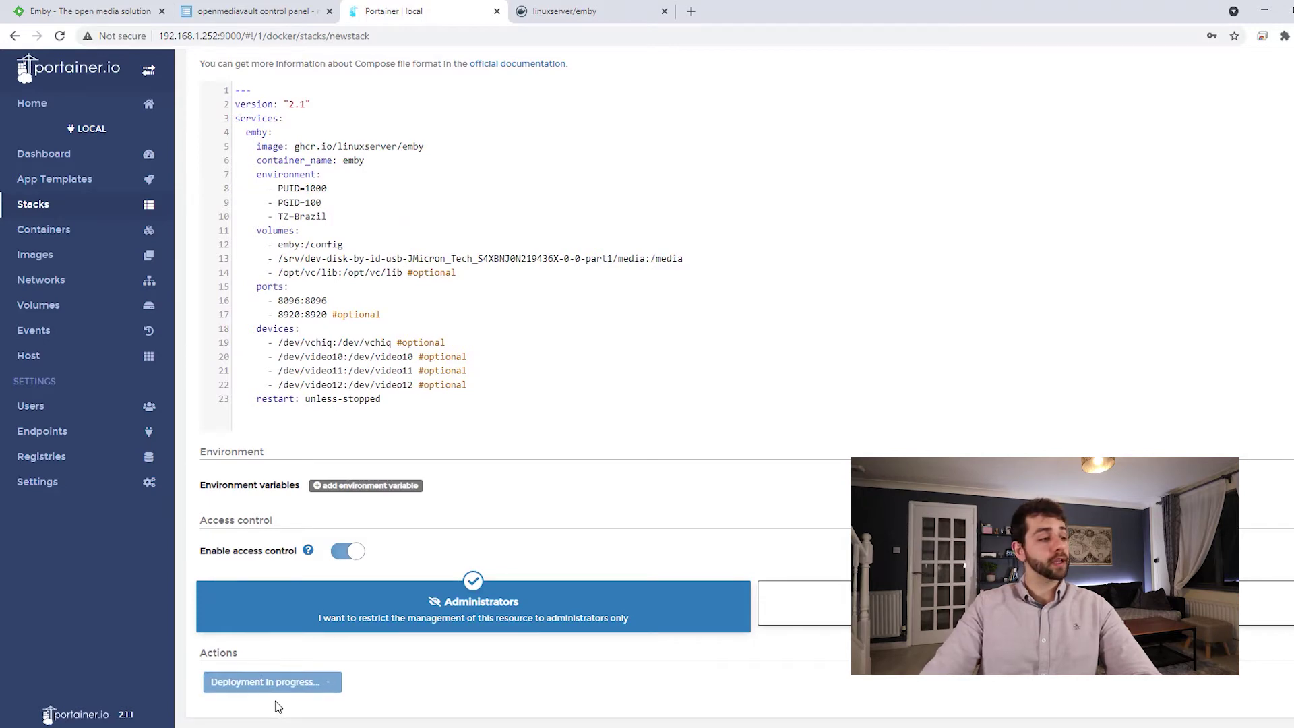
pyautogui.scroll(2, 303, 690)
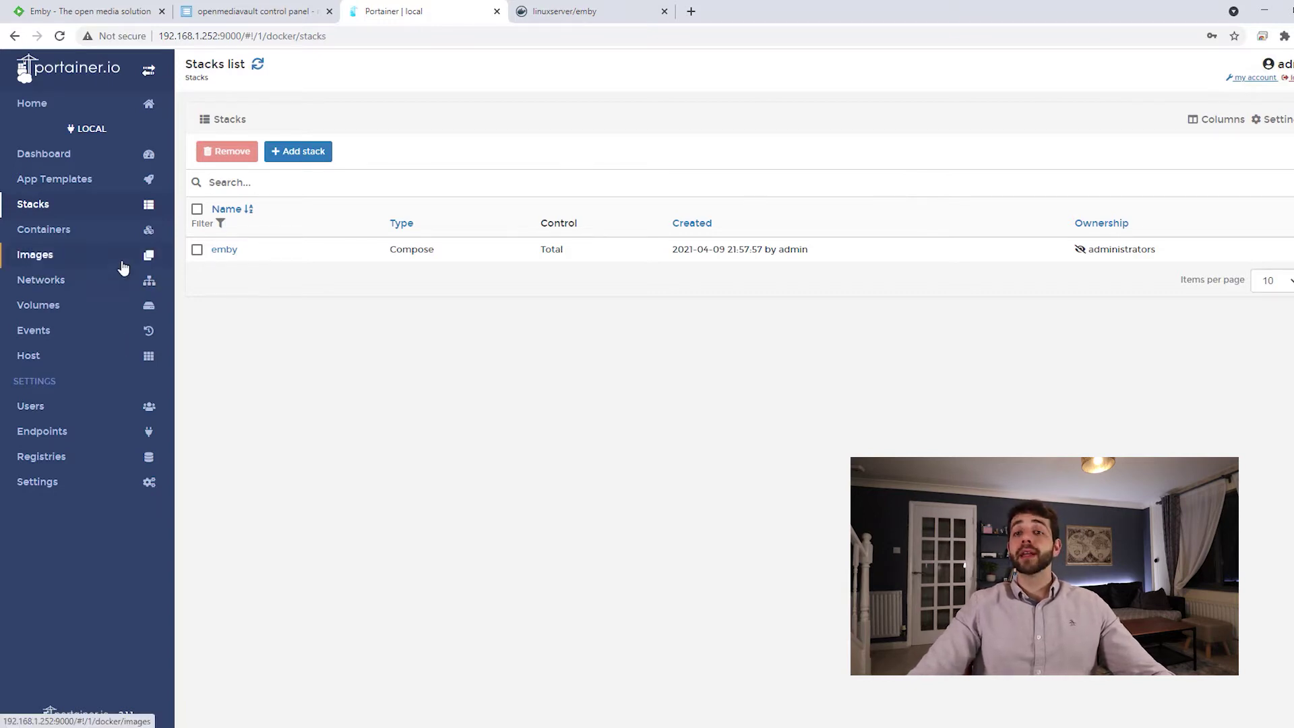
# Open the emby container's details and review its volumes, environment variables, ports and status
pyautogui.click(51, 231)
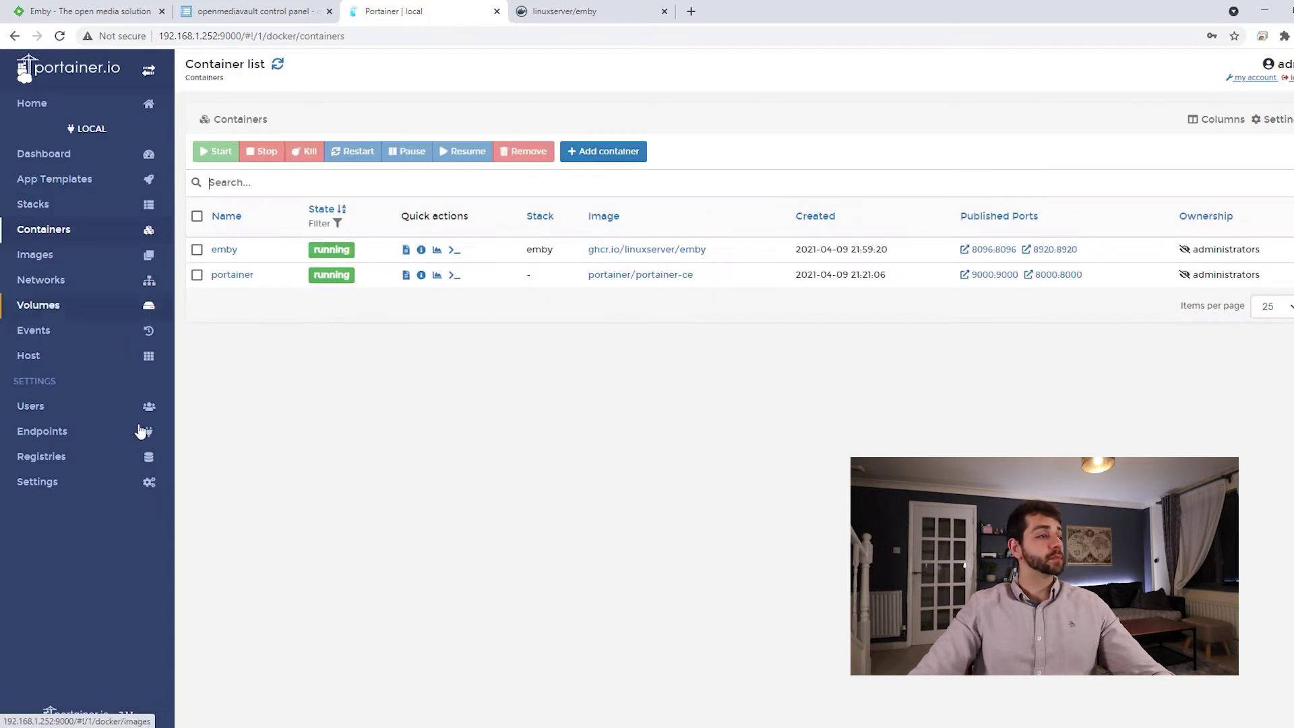
pyautogui.click(230, 254)
pyautogui.scroll(-5, 367, 465)
pyautogui.scroll(-10, 368, 470)
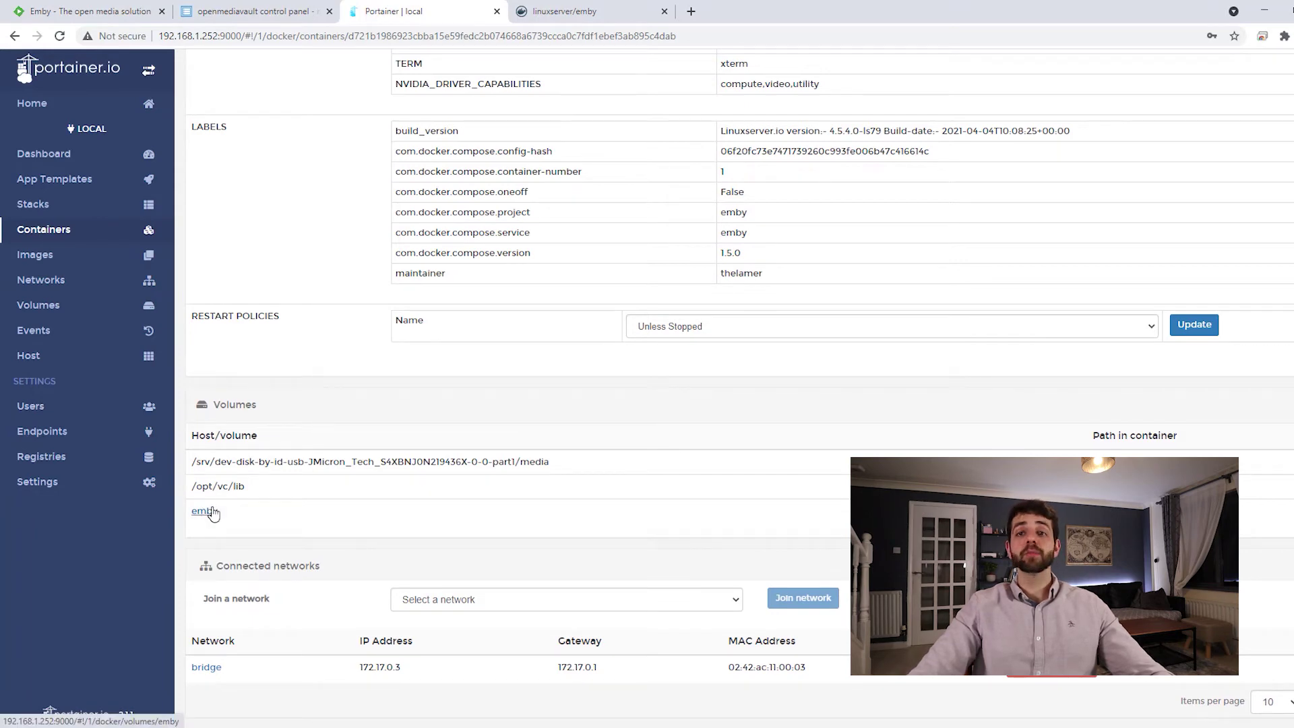
pyautogui.scroll(5, 657, 154)
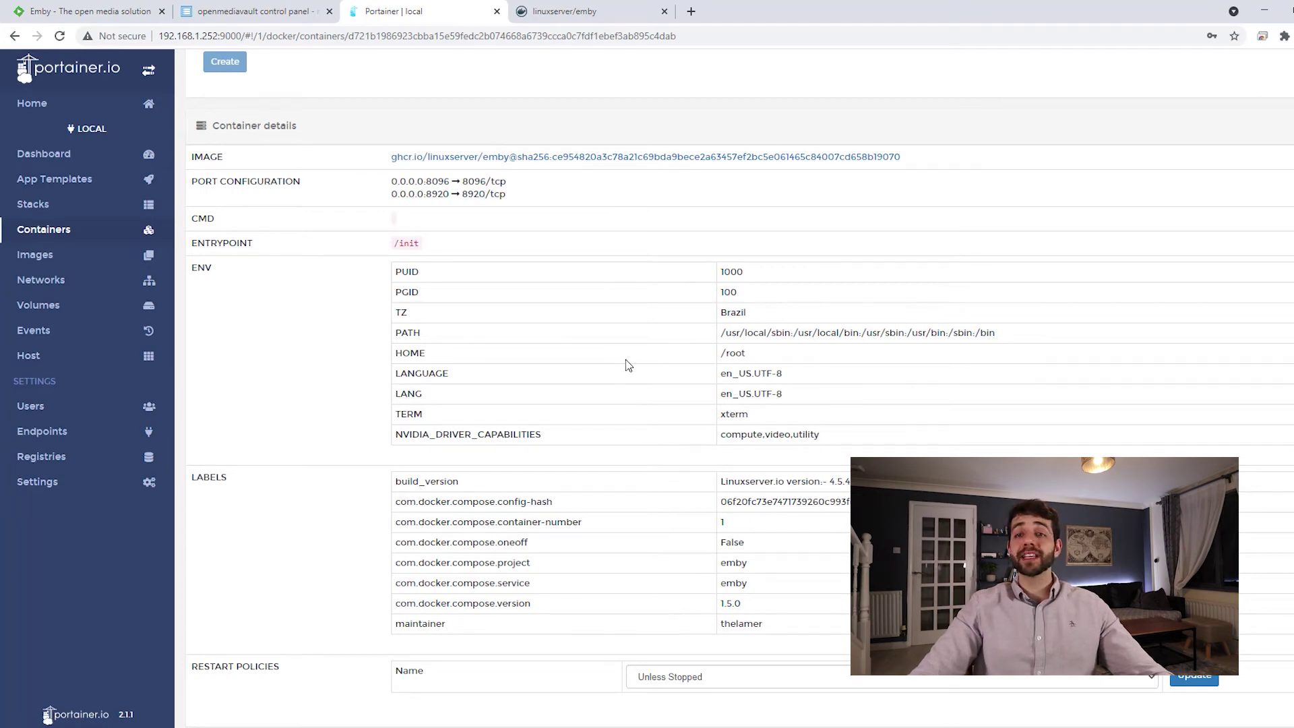
pyautogui.scroll(7, 625, 365)
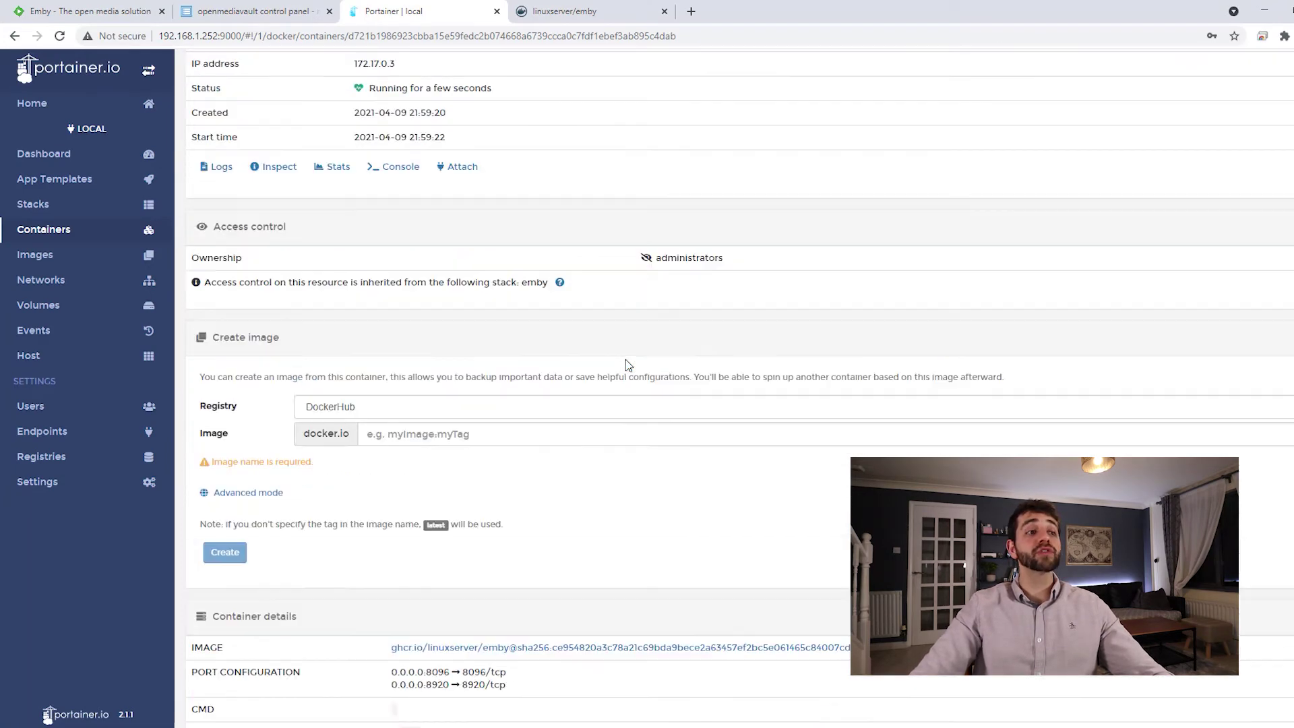
pyautogui.scroll(4, 627, 364)
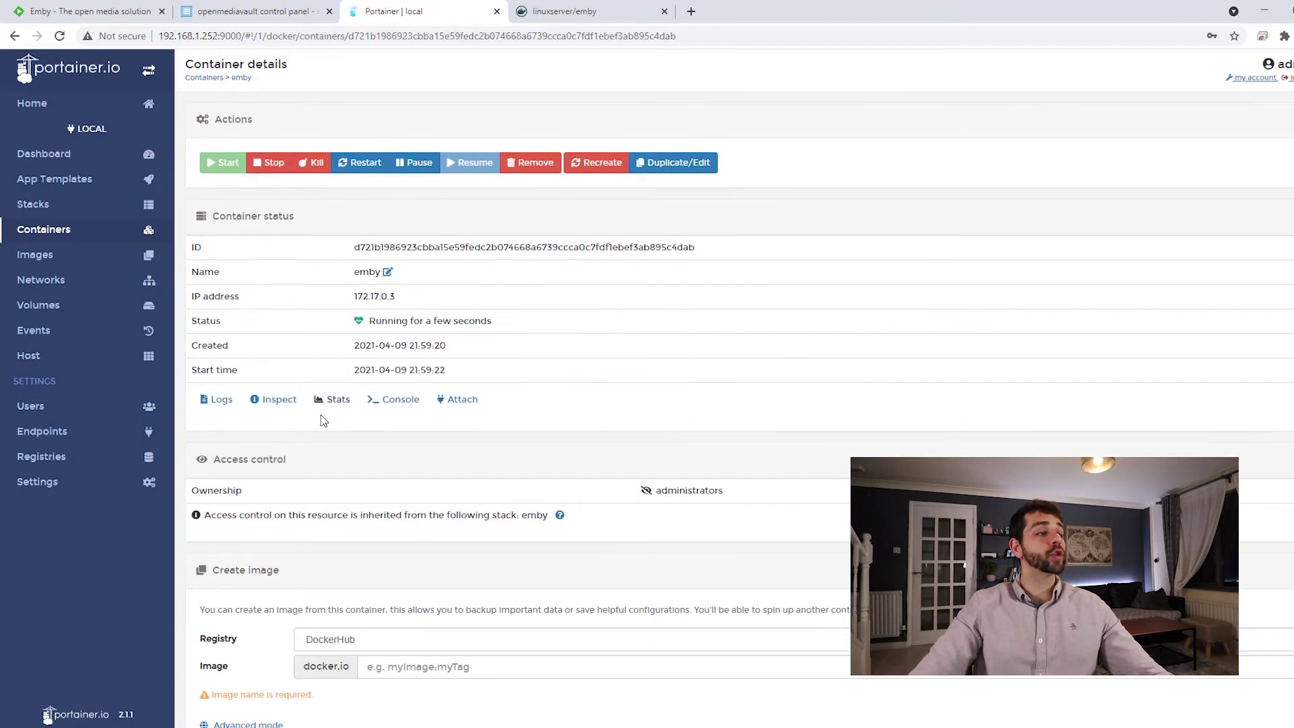
# Examine the emby container's startup logs, including the libseccomp notice, and check the Emby web page at 192.168.1.252:8096
pyautogui.click(220, 401)
pyautogui.scroll(-1, 310, 512)
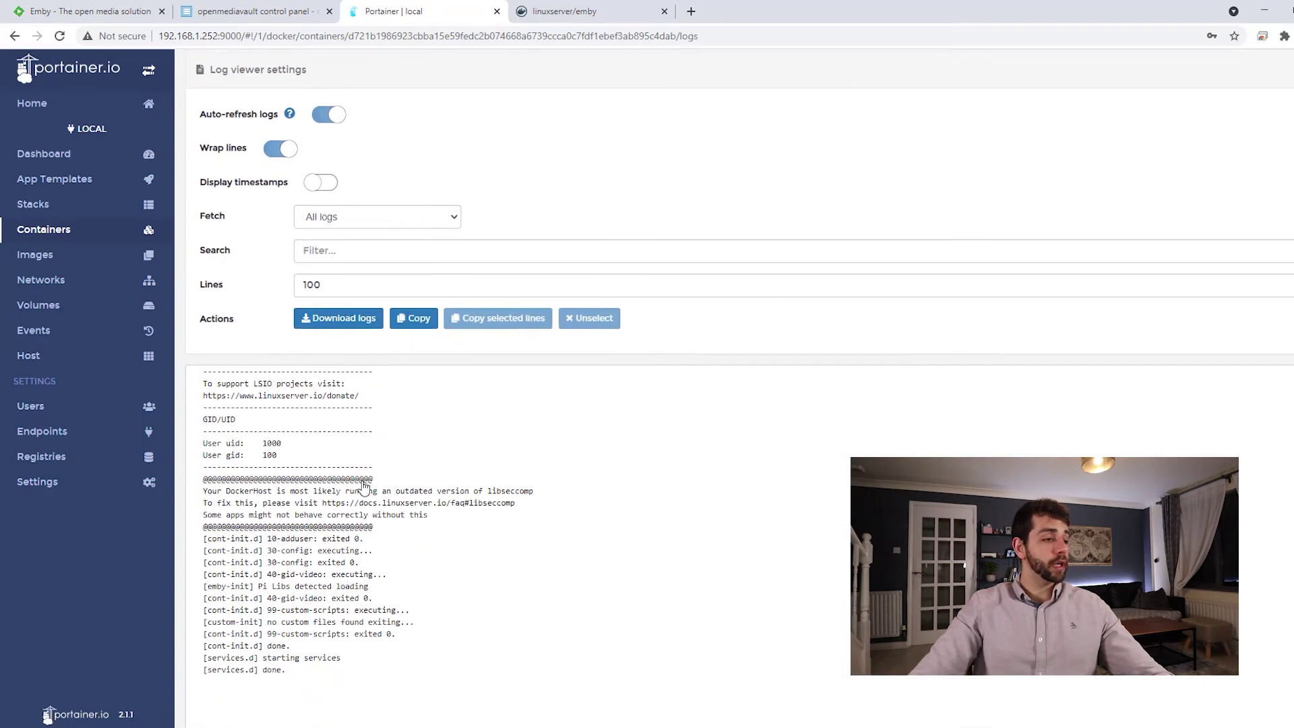
pyautogui.moveTo(295, 668); pyautogui.dragTo(249, 470)
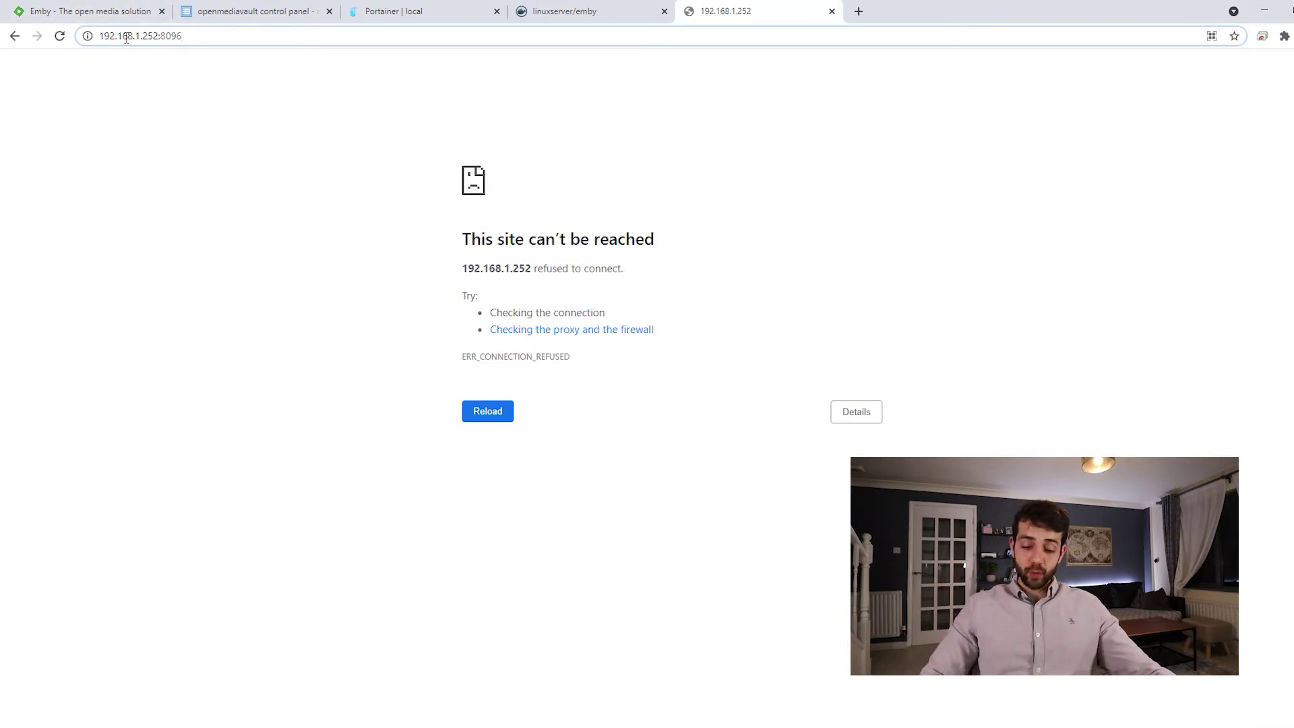
pyautogui.click(393, 12)
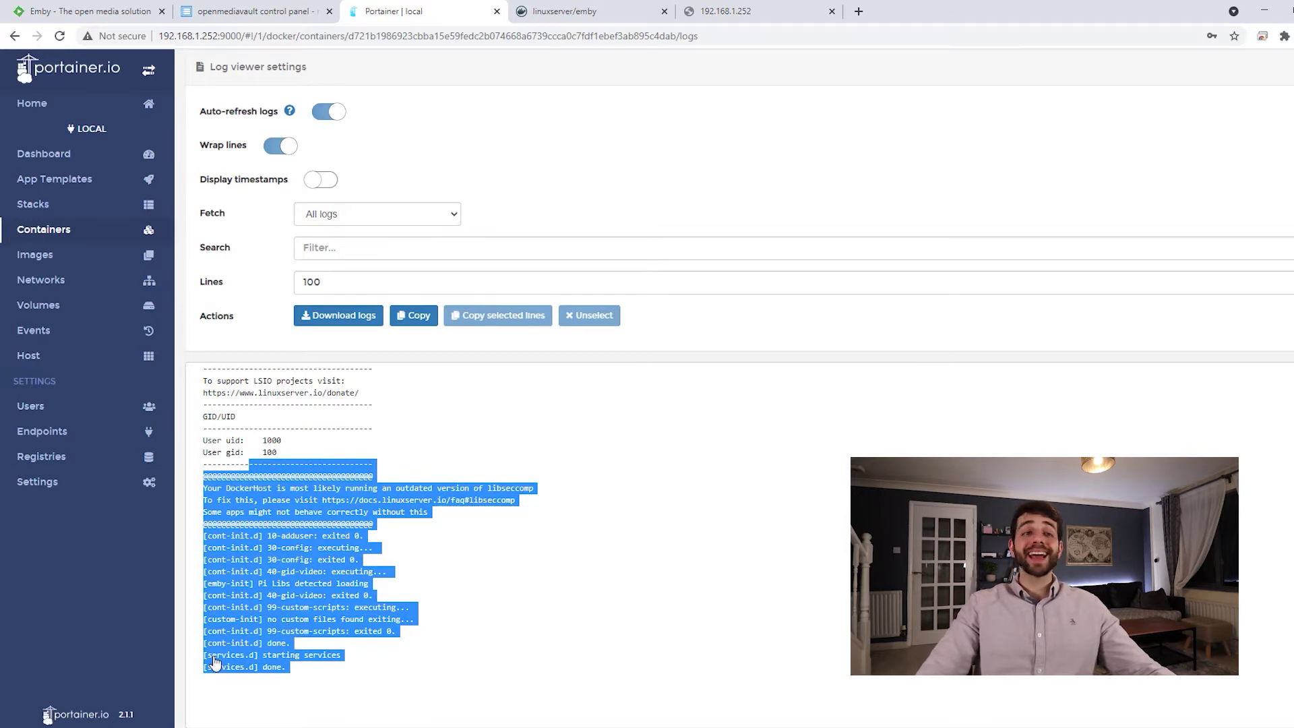
pyautogui.click(753, 7)
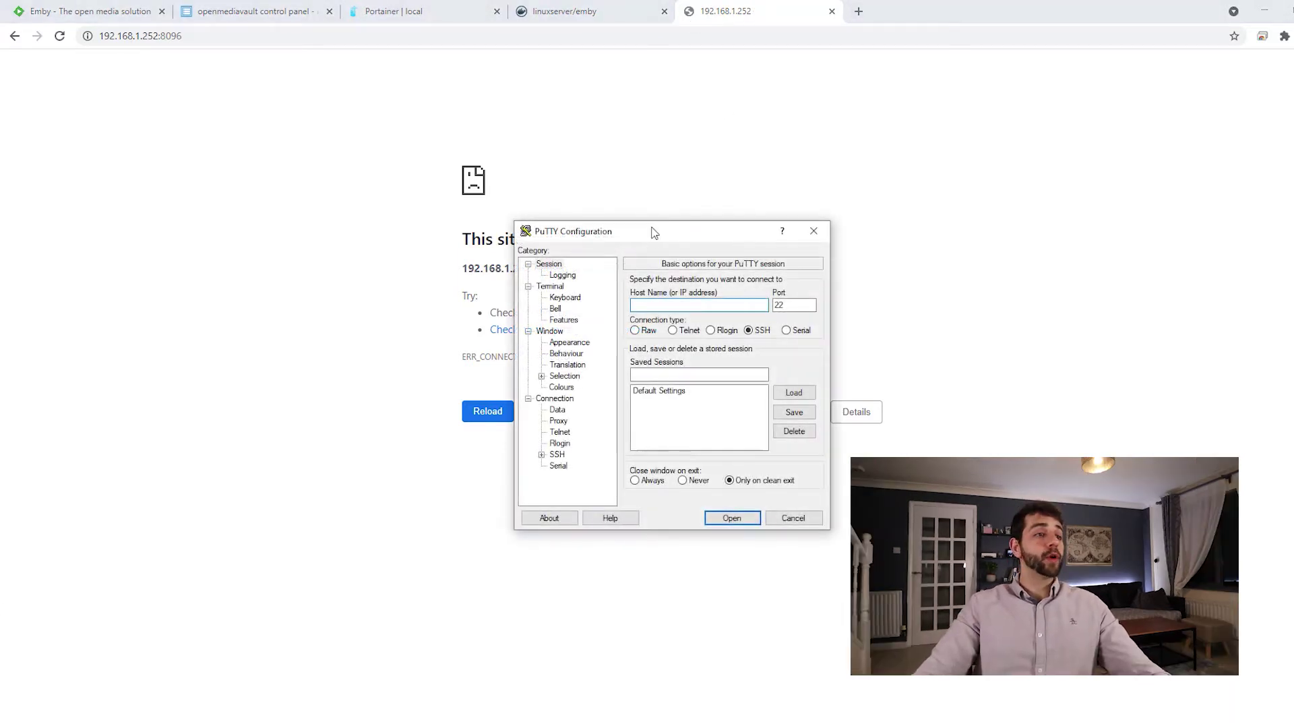
# Connect over SSH in PuTTY to 192.168.1.252 on port 22 and log in as pi with the account password
pyautogui.moveTo(651, 234); pyautogui.dragTo(629, 219)
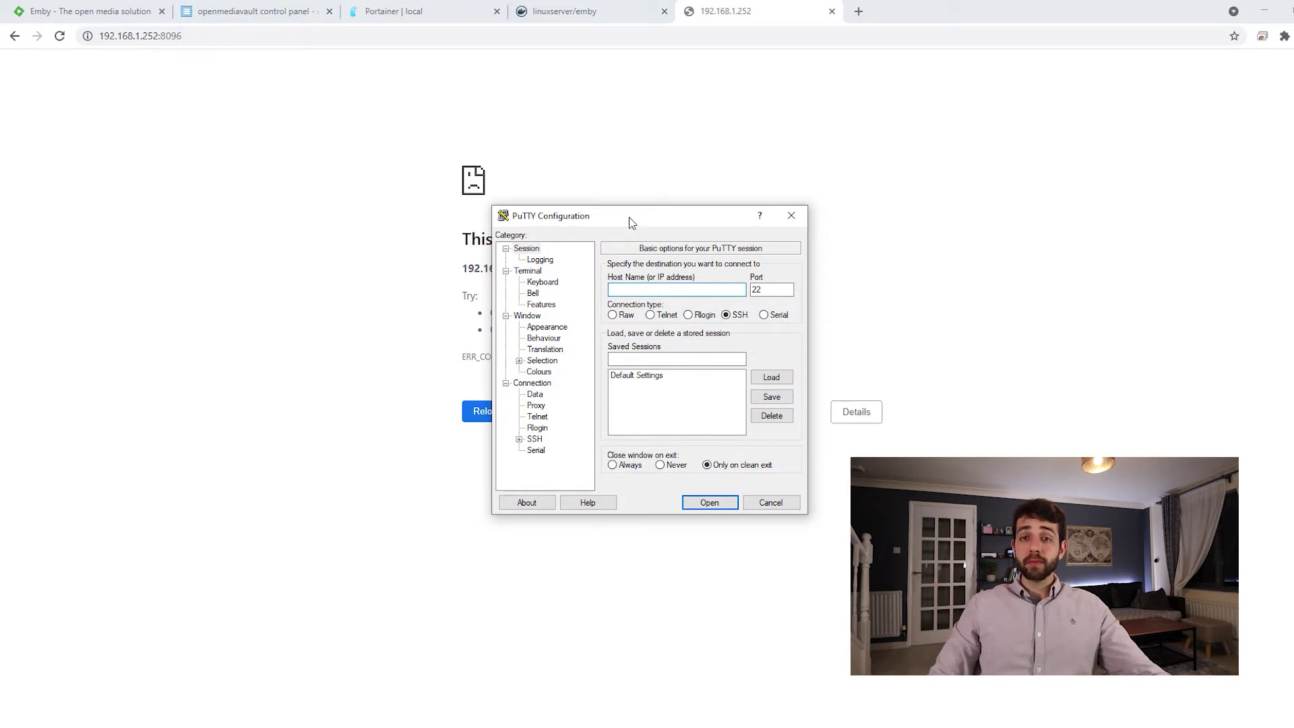
pyautogui.write('192.1')
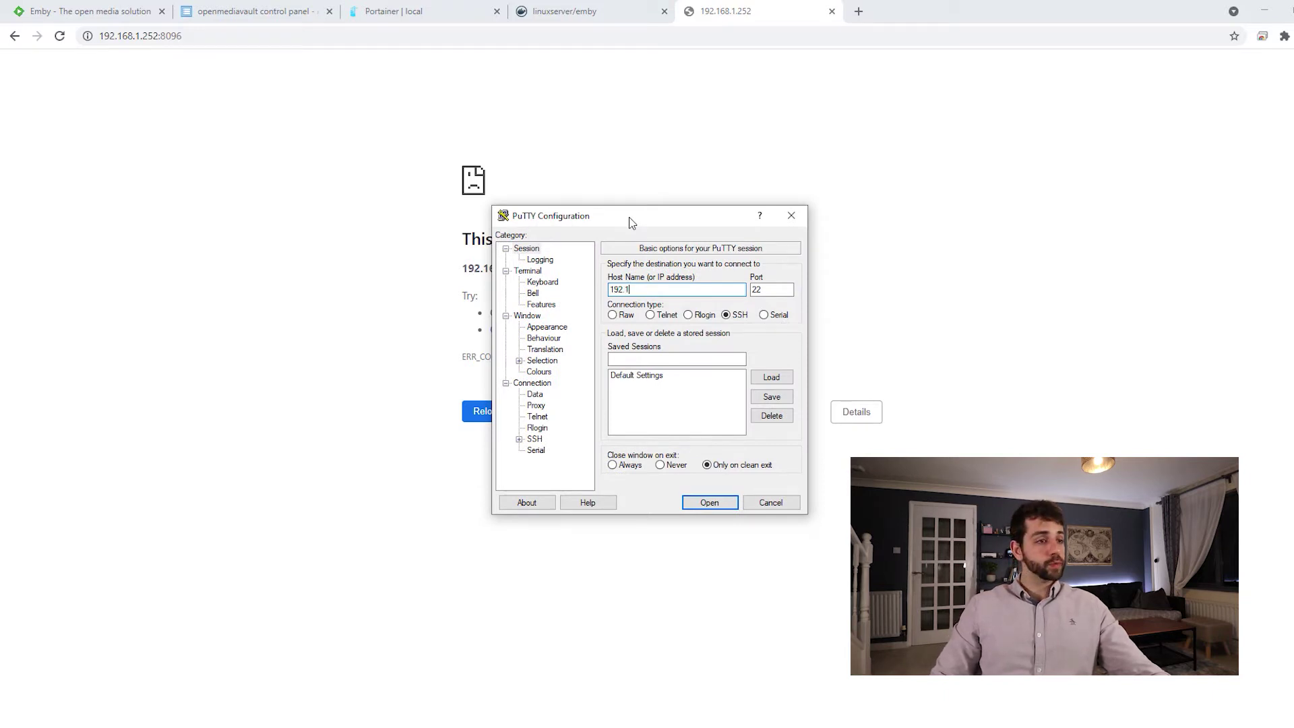
pyautogui.write('68.1.252')
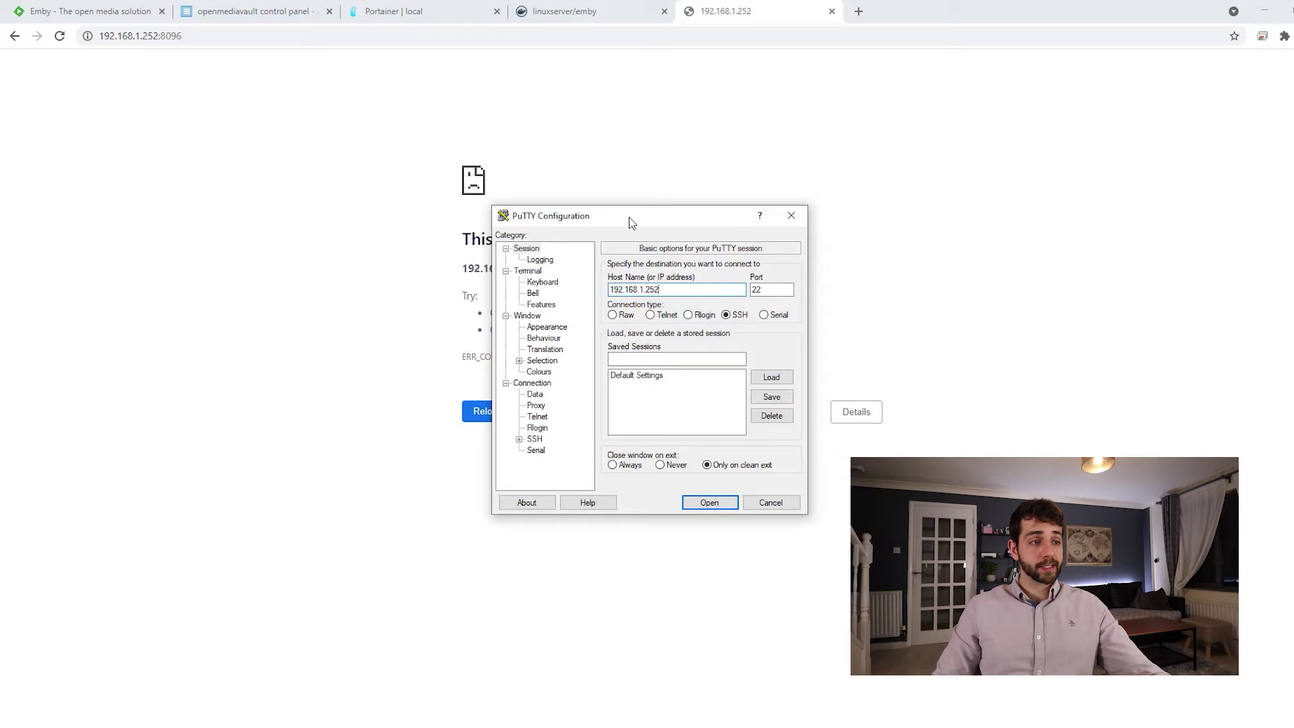
pyautogui.press('Return')
pyautogui.write('pi')
pyautogui.press('Return')
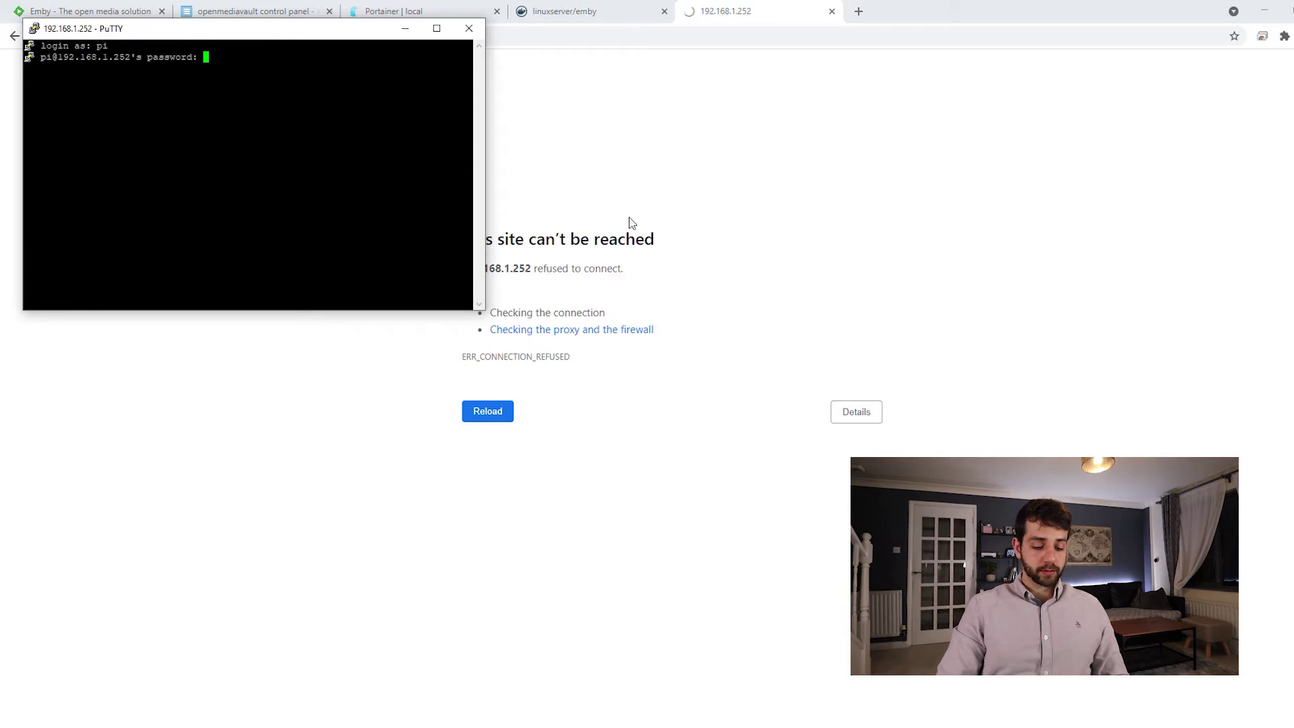
pyautogui.press('Return')
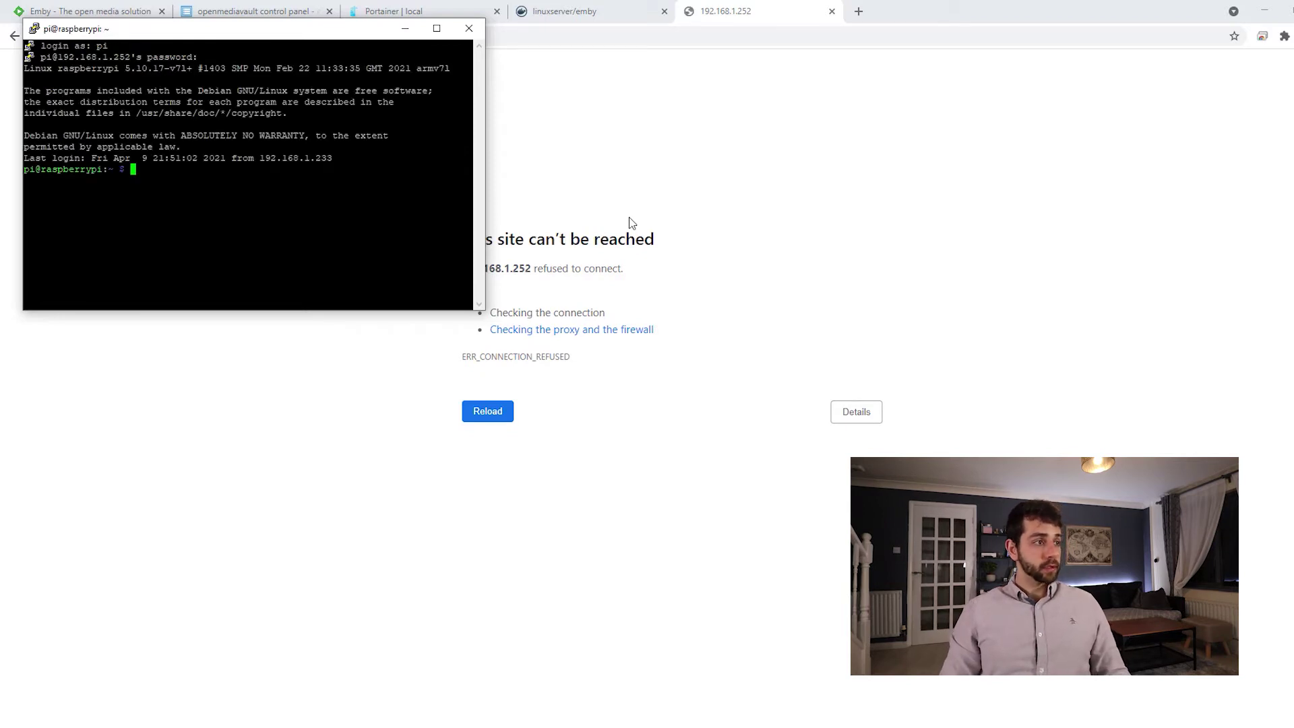
# Maximize and clear the terminal, run lsb_release -a and check the operating system's codename
pyautogui.doubleClick(344, 29)
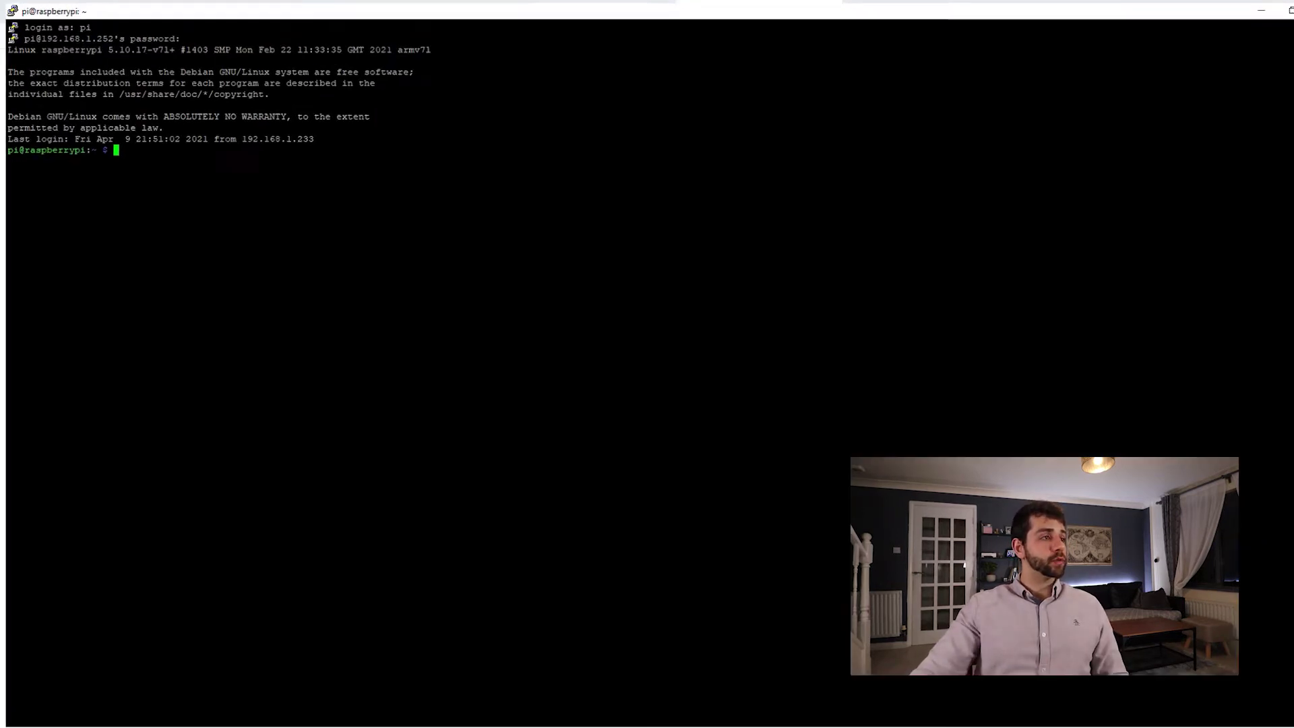
pyautogui.write('clear')
pyautogui.press('Return')
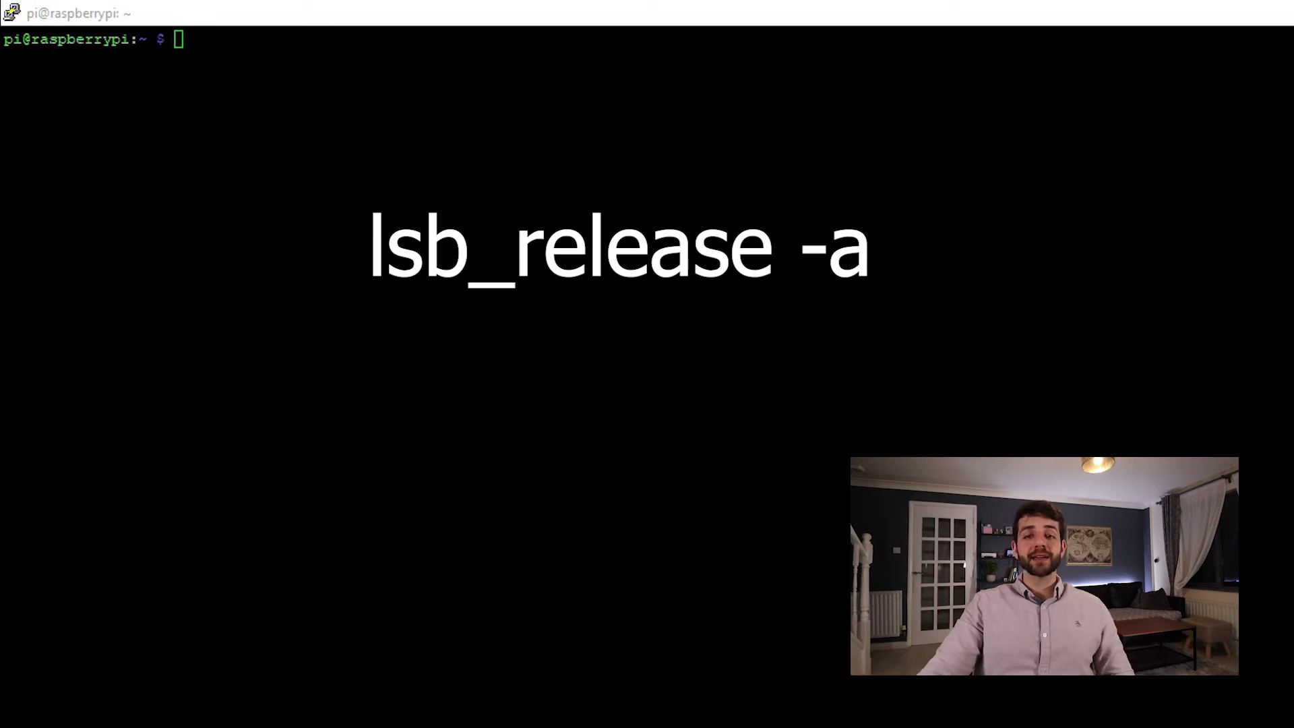
pyautogui.write('lsb_release -a')
pyautogui.press('Return')
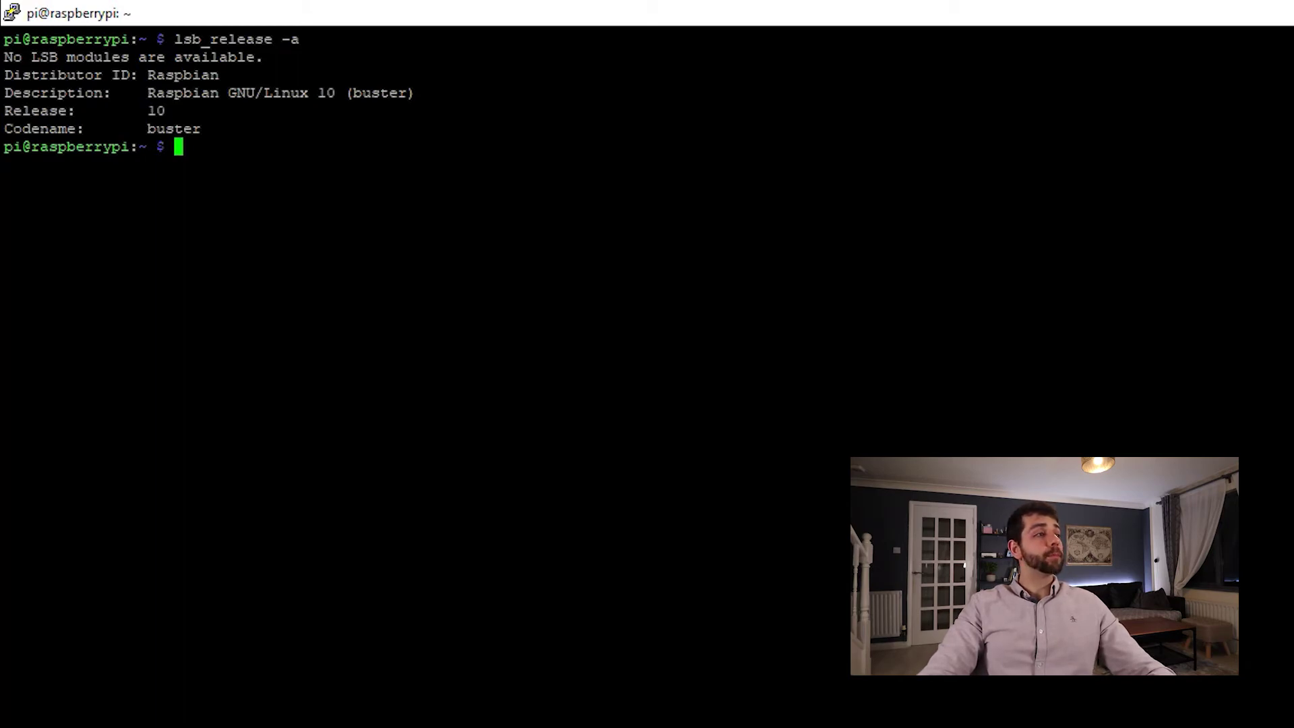
pyautogui.moveTo(147, 129); pyautogui.dragTo(212, 129)
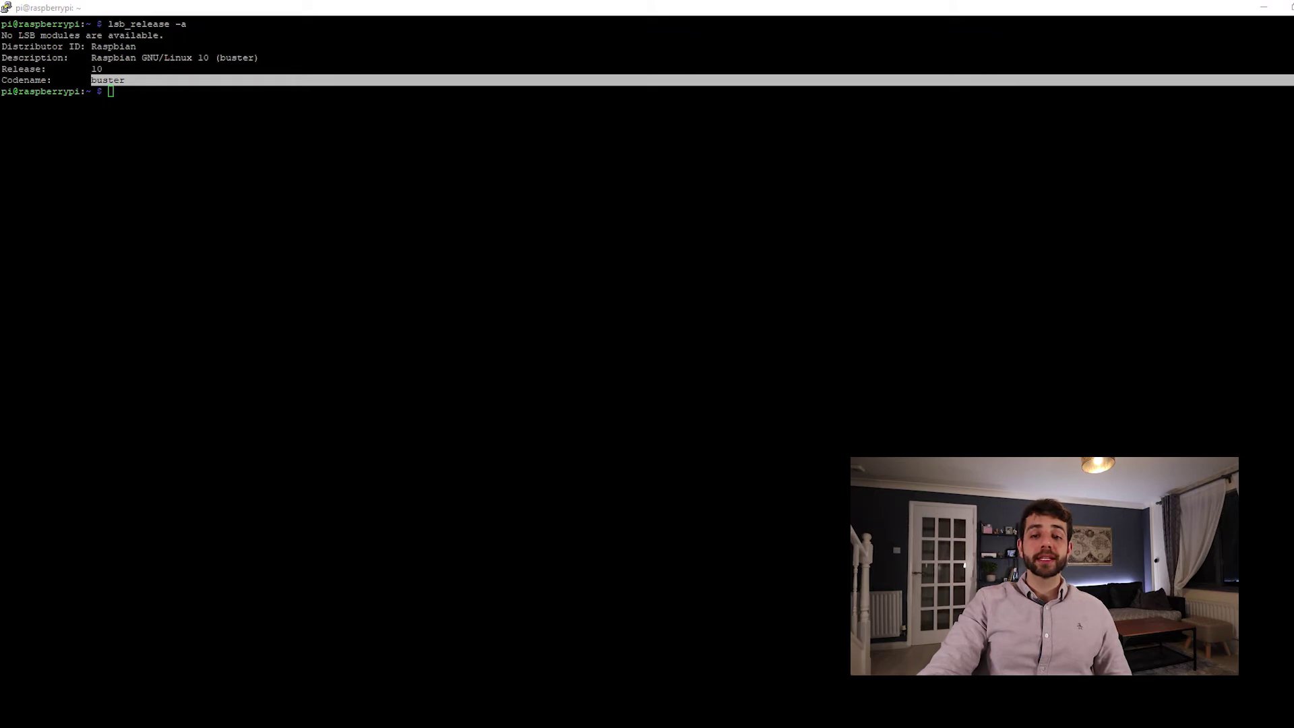
# Refresh the package lists with sudo apt-get update and upgrade the installed packages with sudo apt-get upgrade
pyautogui.write('sudo apt-get update')
pyautogui.press('Return')
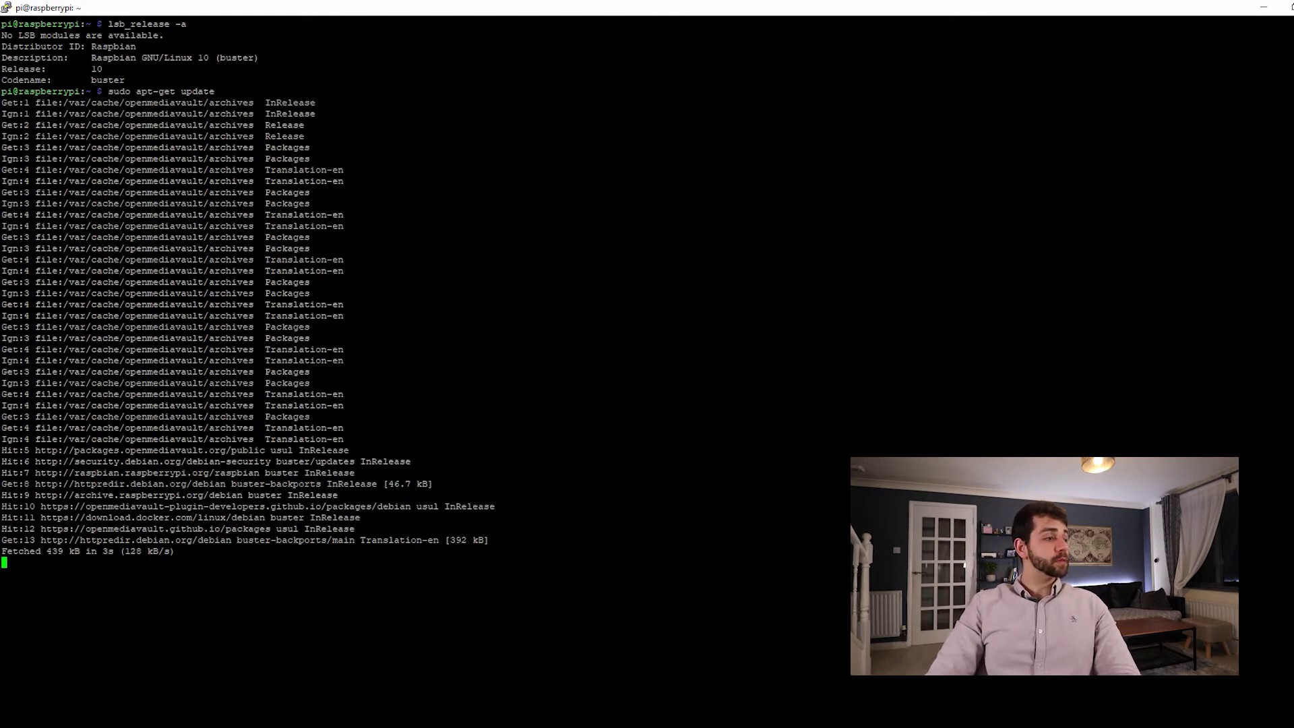
pyautogui.write('sudo apt-get upg')
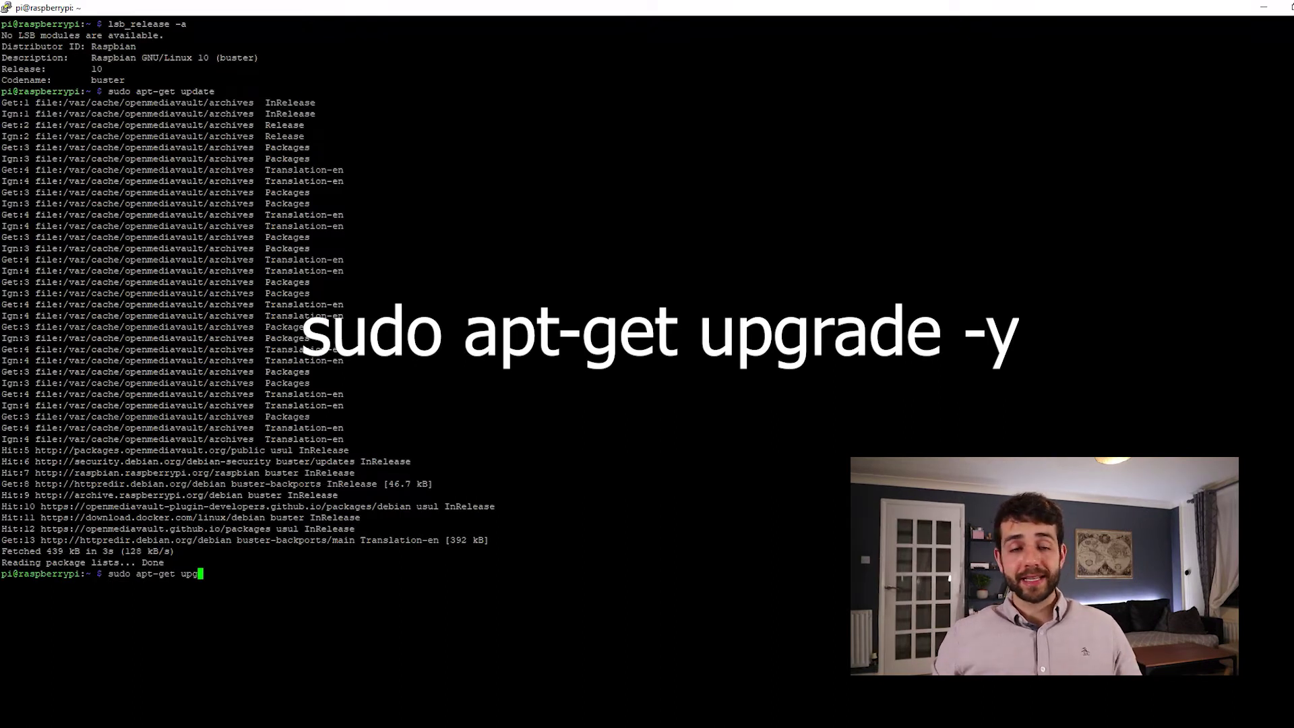
pyautogui.write('rade')
pyautogui.press('Return')
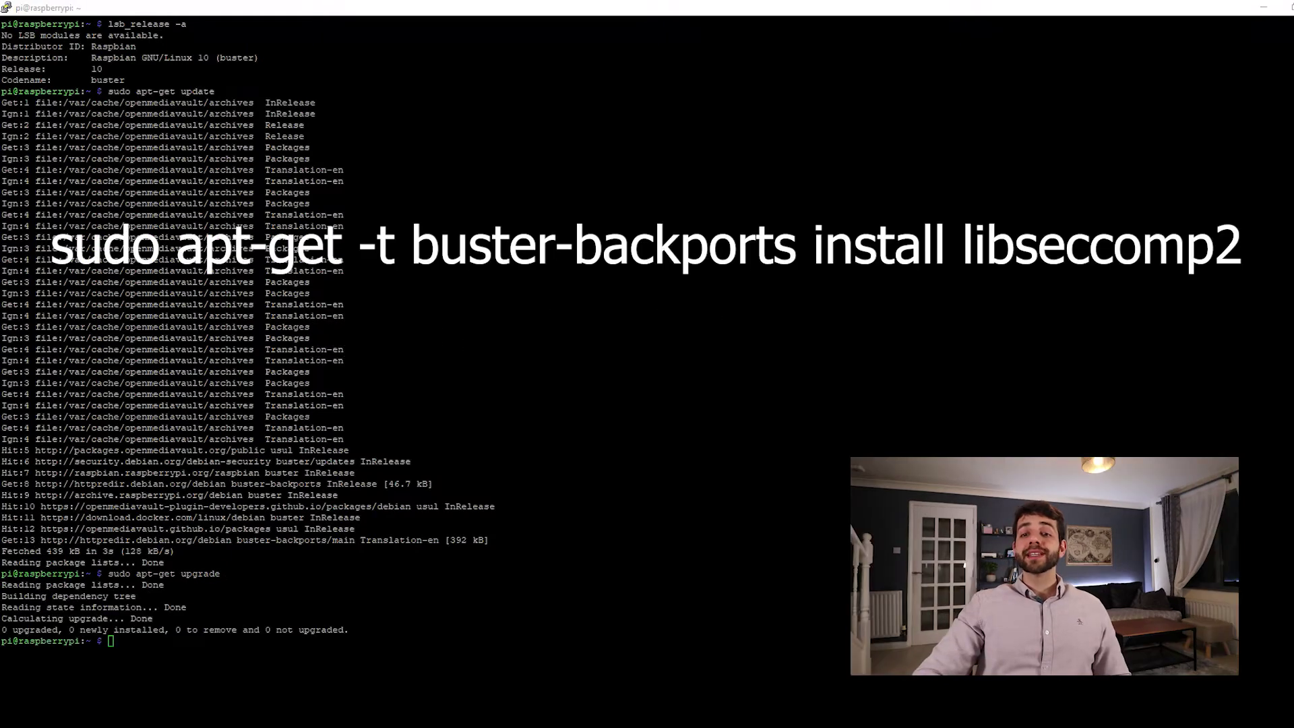
# Install libseccomp2 from buster-backports, rerunning the apt-get command with sudo in front, and close the SSH session
pyautogui.write('apt-get -t buster-backports install libseccomp2')
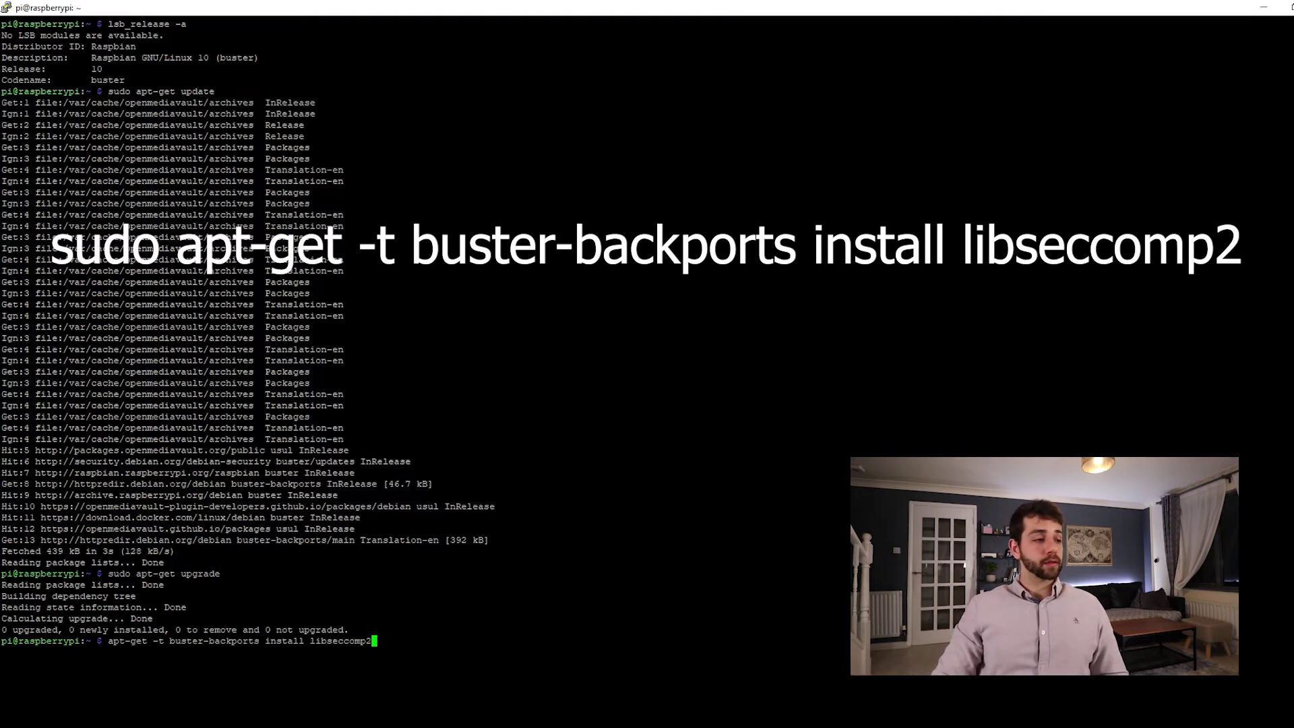
pyautogui.press('Return')
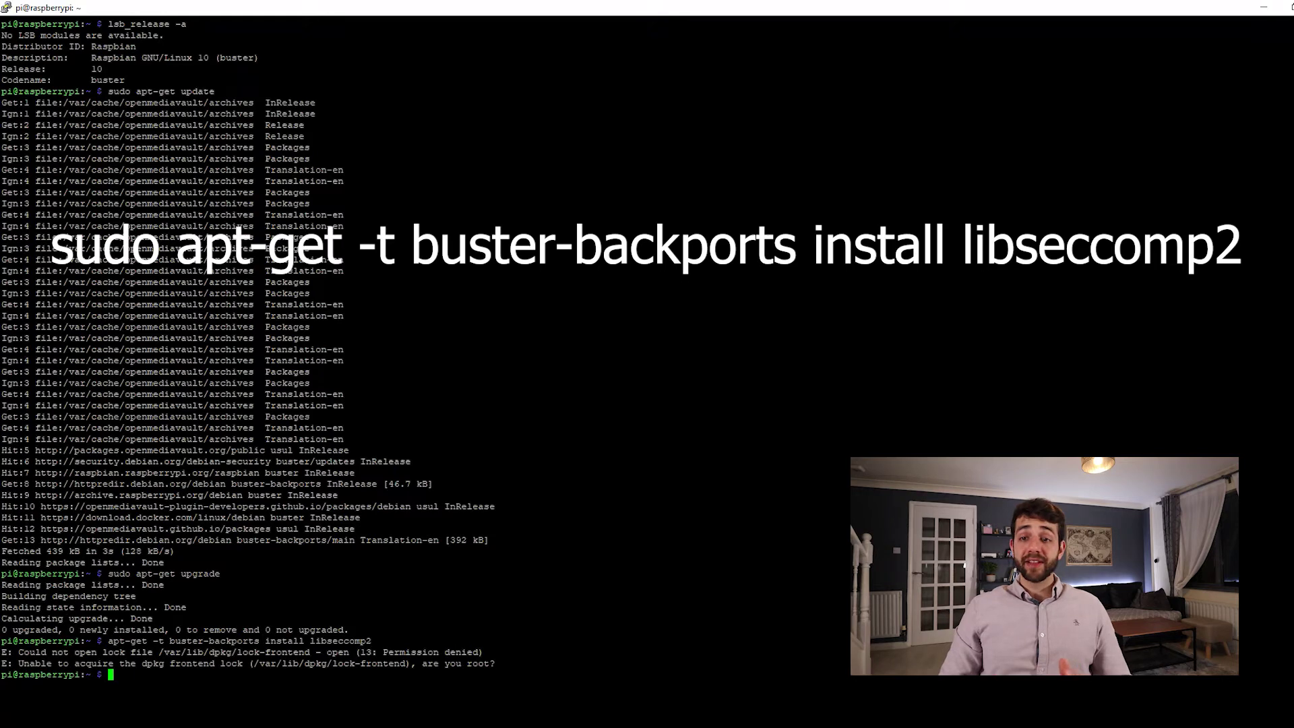
pyautogui.press('Up')
pyautogui.press('Left')
pyautogui.press('Left')
pyautogui.press('Left')
pyautogui.press('Left')
pyautogui.press('Left')
pyautogui.press('Left')
pyautogui.press('Left')
pyautogui.press('Left')
pyautogui.press('Left')
pyautogui.press('Left')
pyautogui.press('Left')
pyautogui.press('Left')
pyautogui.press('Left')
pyautogui.press('Left')
pyautogui.press('Left')
pyautogui.press('Left')
pyautogui.press('Left')
pyautogui.press('Left')
pyautogui.press('Left')
pyautogui.press('Left')
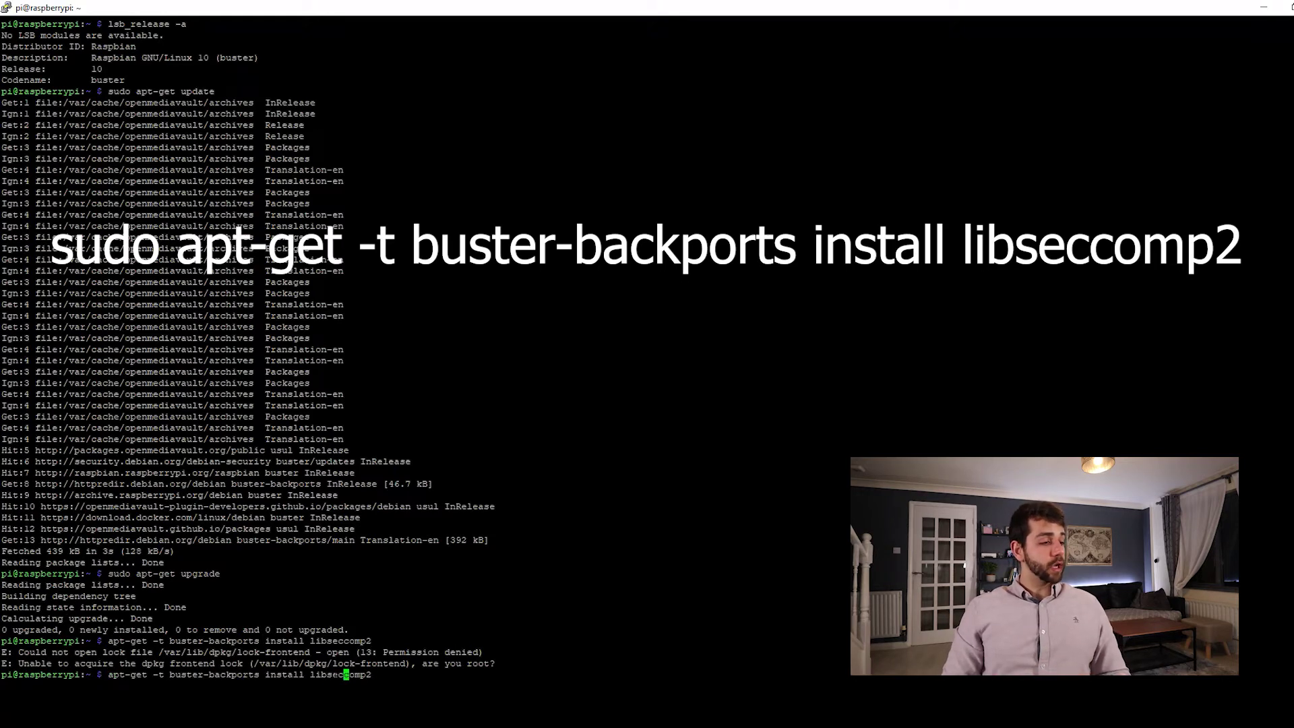
pyautogui.press('Left')
pyautogui.press('Left')
pyautogui.press('Left')
pyautogui.press('Left')
pyautogui.press('Left')
pyautogui.press('Left')
pyautogui.press('Left')
pyautogui.press('Left')
pyautogui.press('Left')
pyautogui.press('Left')
pyautogui.press('Left')
pyautogui.press('Left')
pyautogui.press('Left')
pyautogui.write('sudo')
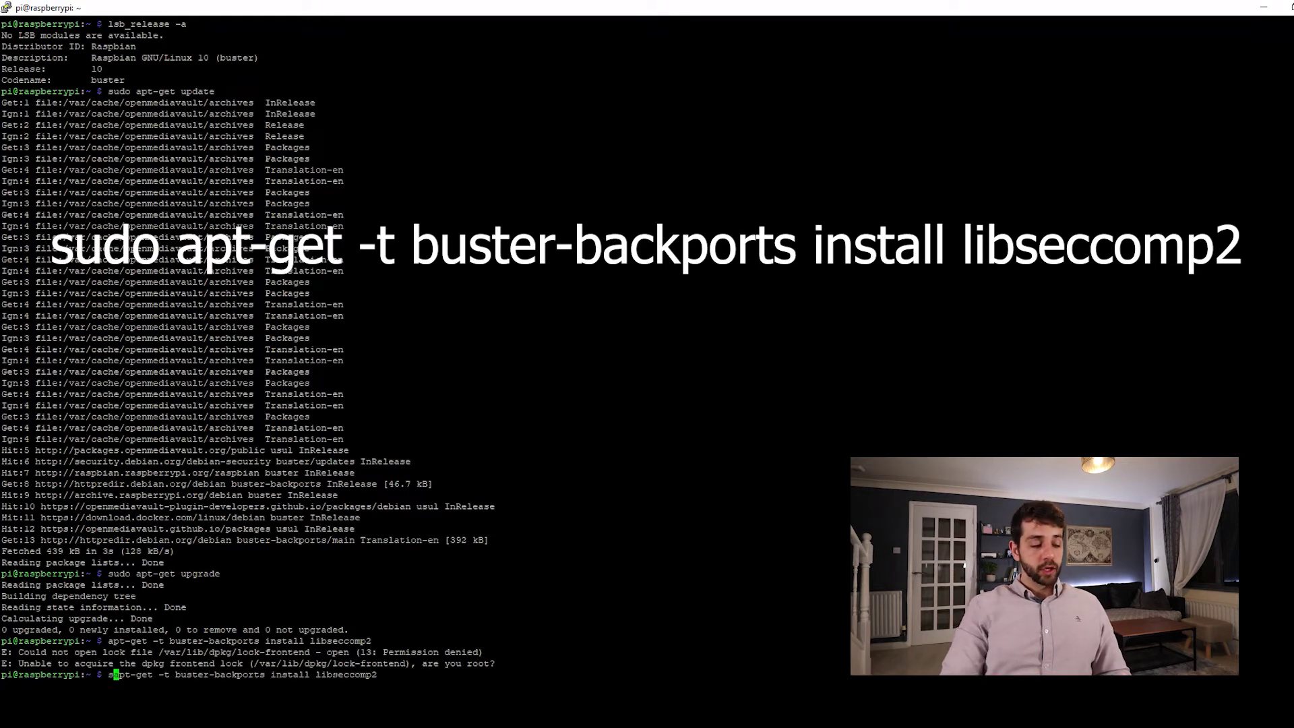
pyautogui.press('Return')
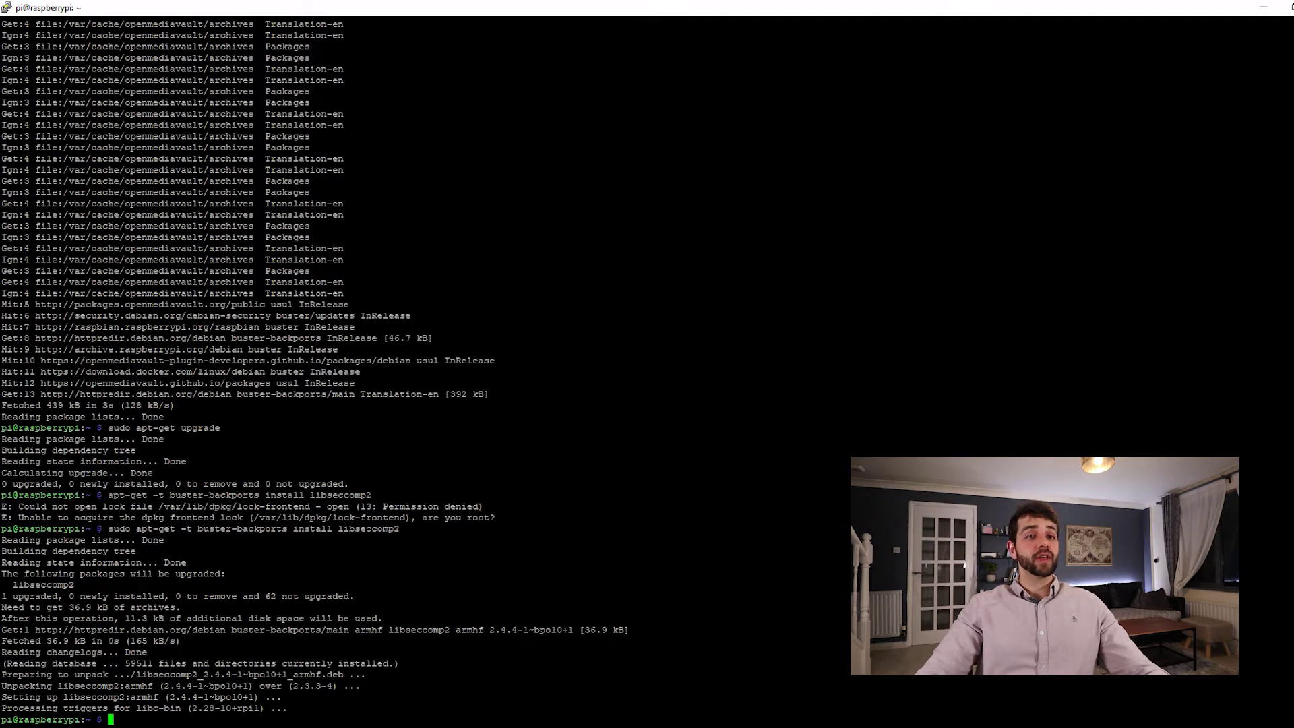
pyautogui.click(1284, 7)
pyautogui.click(702, 418)
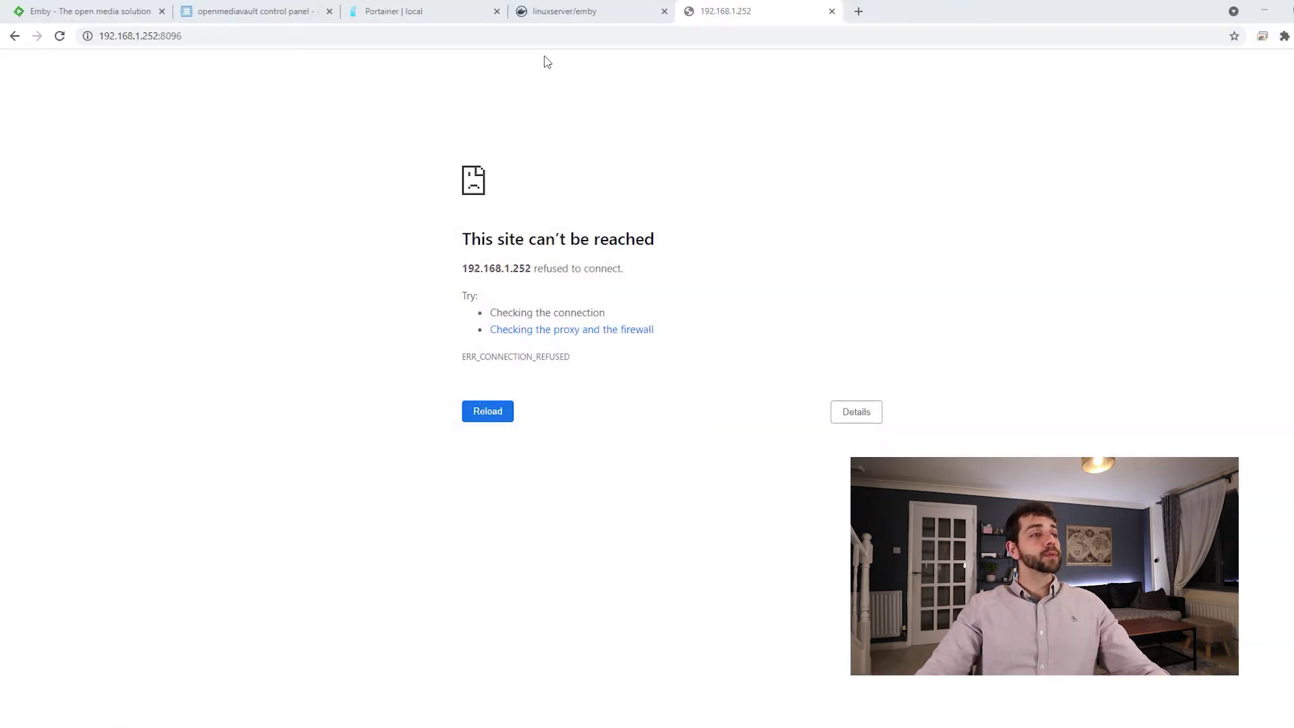
# Retry the page at 192.168.1.252:8096 and restart the emby container in Portainer
pyautogui.click(199, 38)
pyautogui.press('Return')
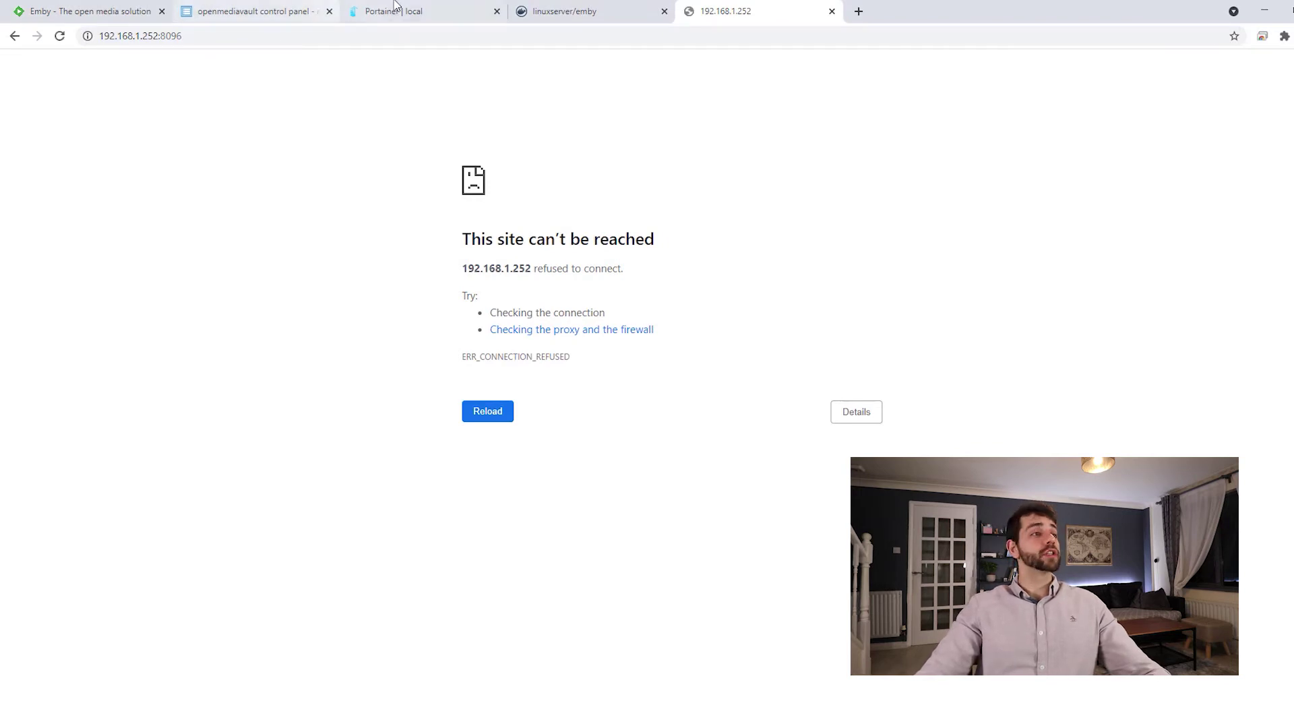
pyautogui.click(396, 8)
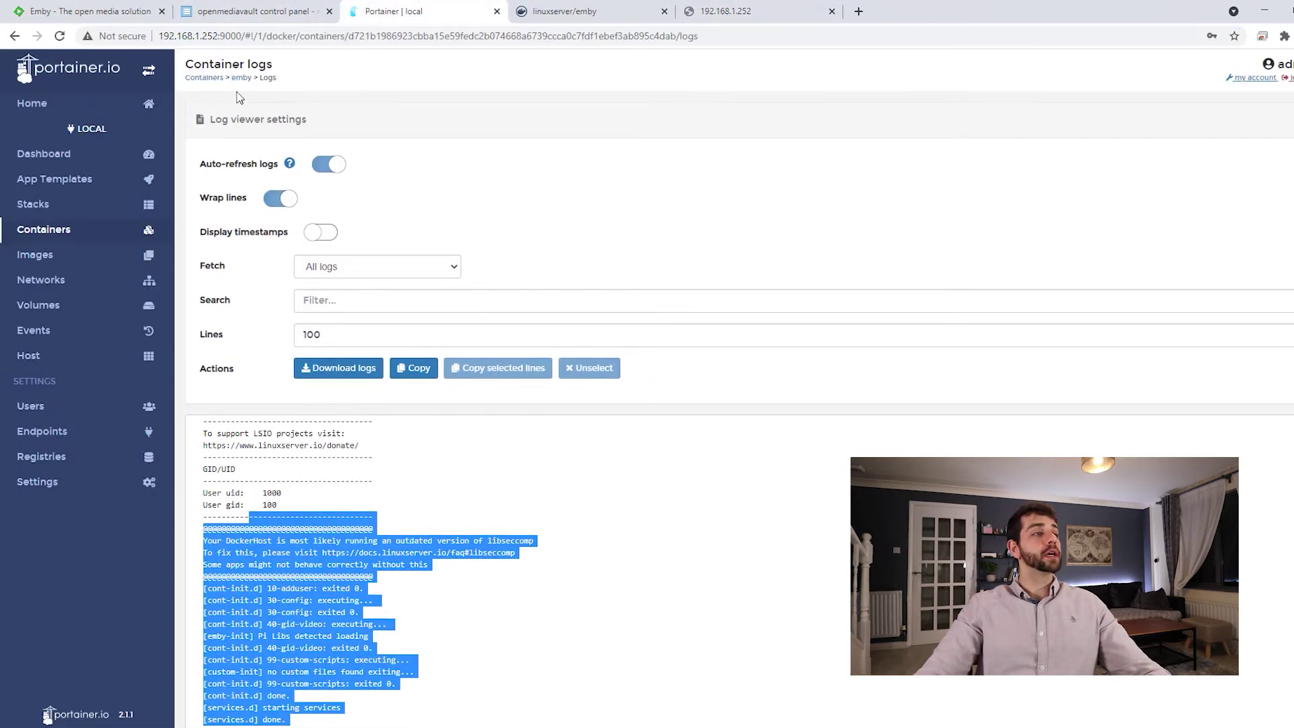
pyautogui.click(241, 78)
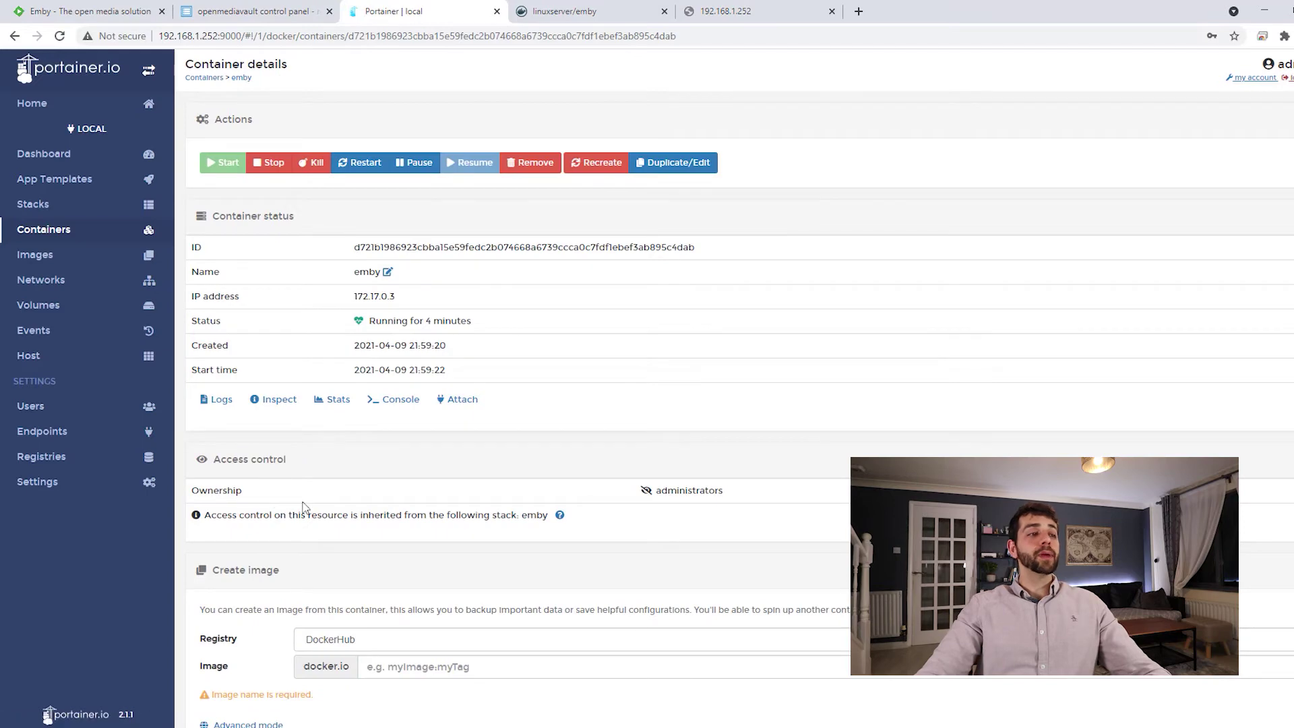
pyautogui.click(355, 167)
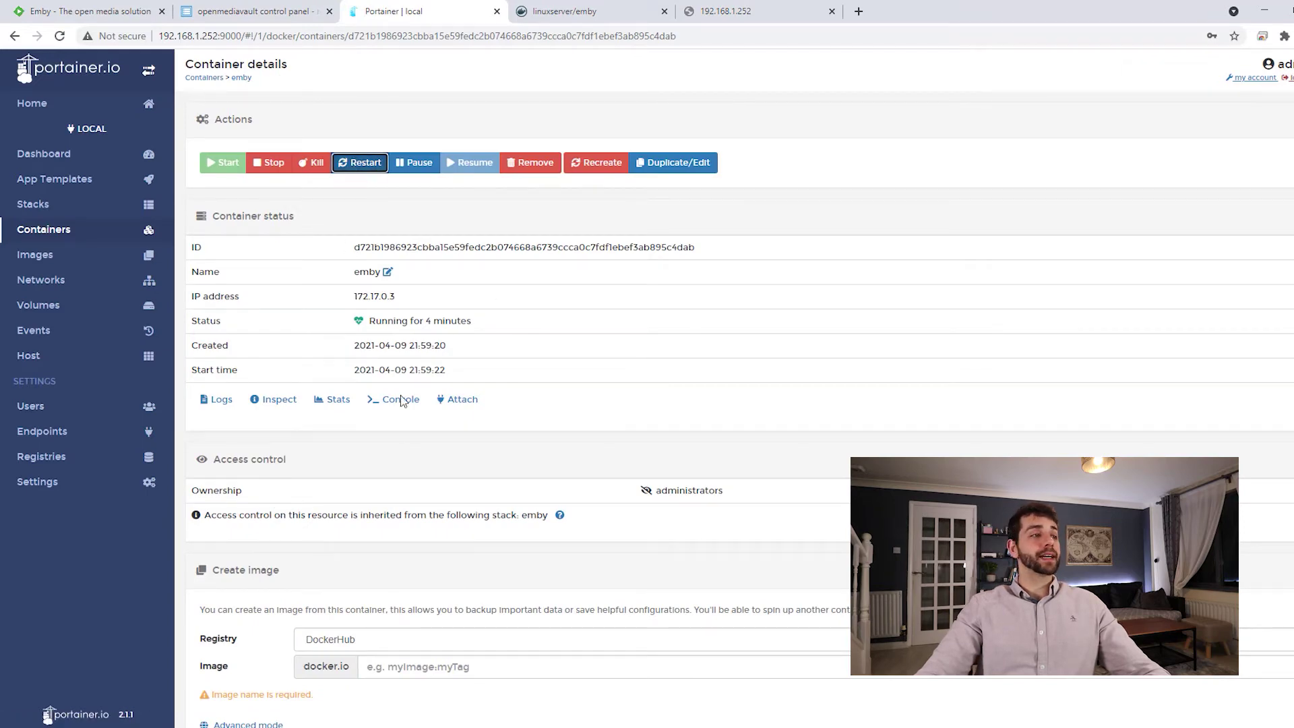
# Review the emby container's startup log and reload Emby's web page on port 8096
pyautogui.click(216, 402)
pyautogui.scroll(-1, 451, 516)
pyautogui.moveTo(462, 376); pyautogui.dragTo(665, 616)
pyautogui.click(646, 523)
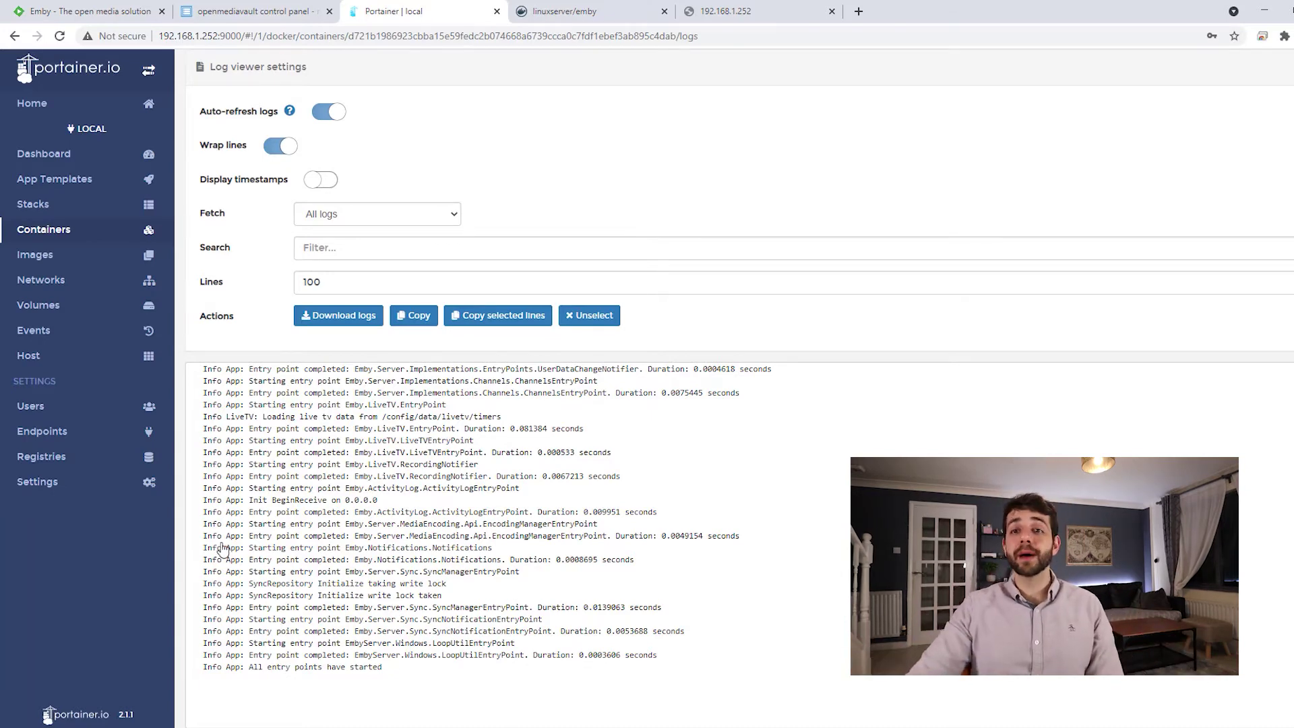
pyautogui.click(734, 10)
pyautogui.click(592, 42)
pyautogui.press('Return')
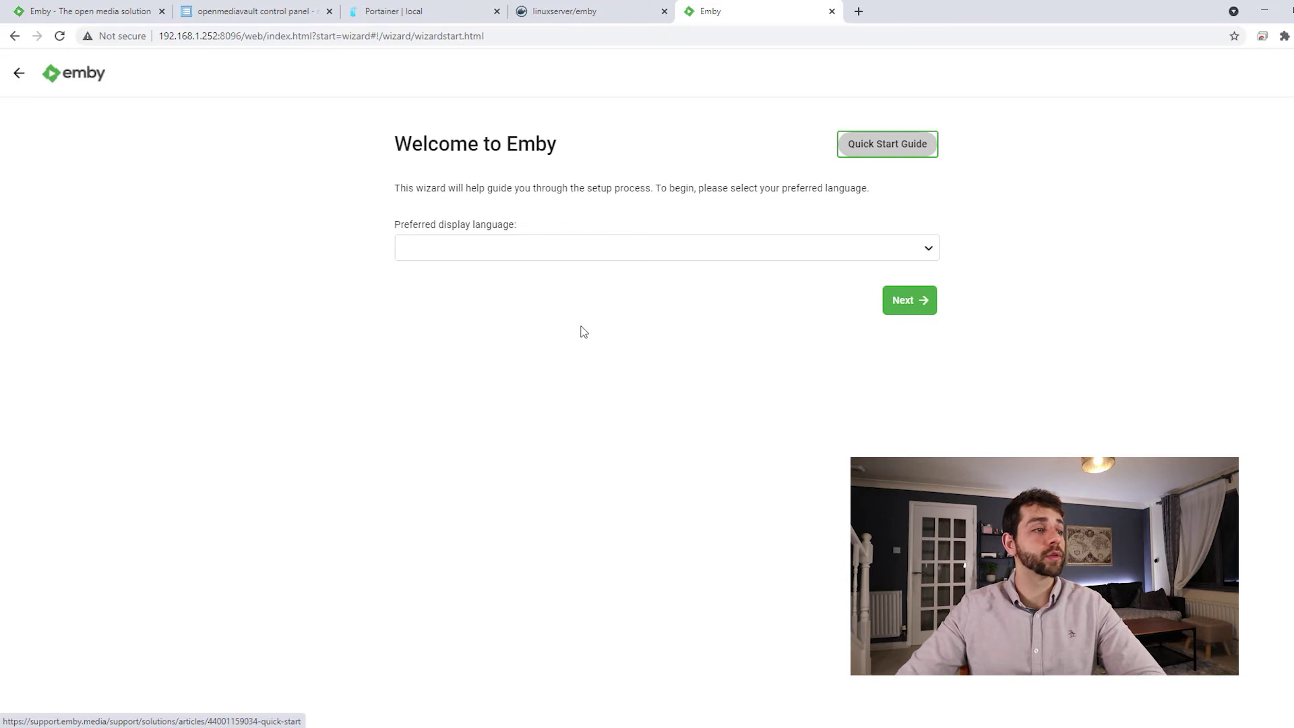
# Set the setup wizard's preferred display language to Portuguese (Brazil) and continue
pyautogui.click(646, 249)
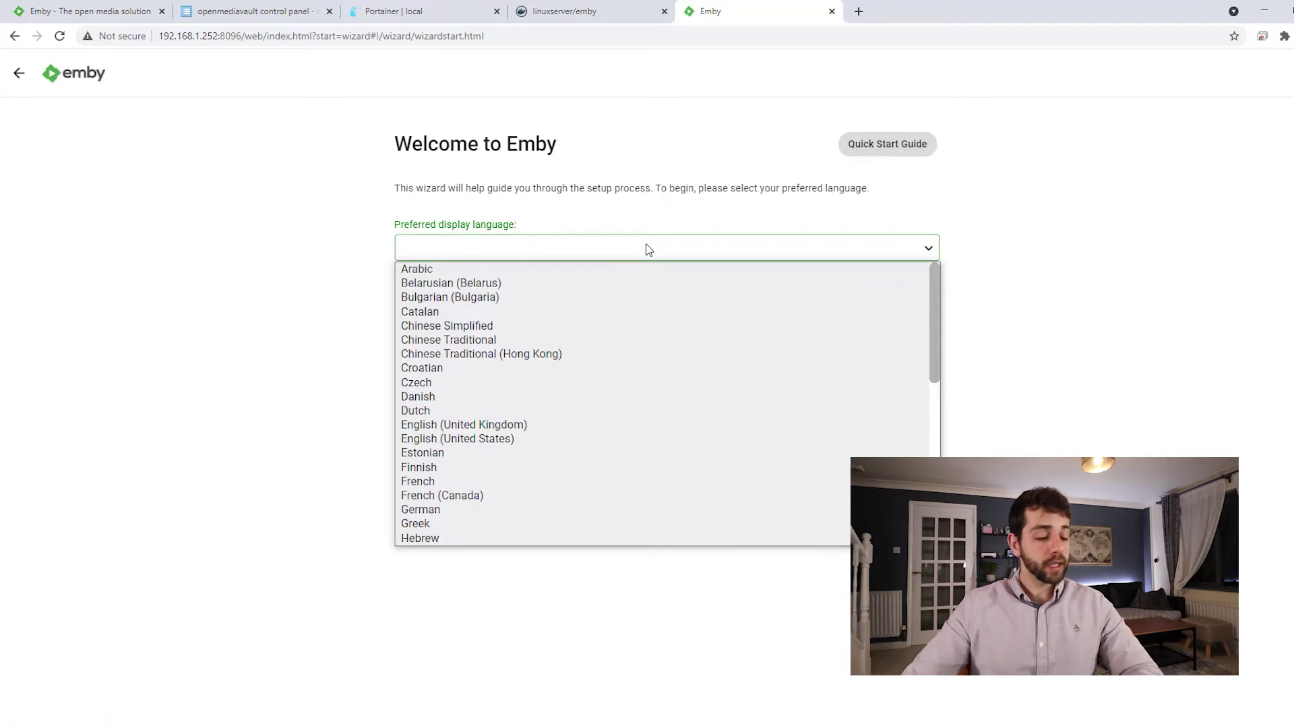
pyautogui.press('p')
pyautogui.scroll(-3, 615, 320)
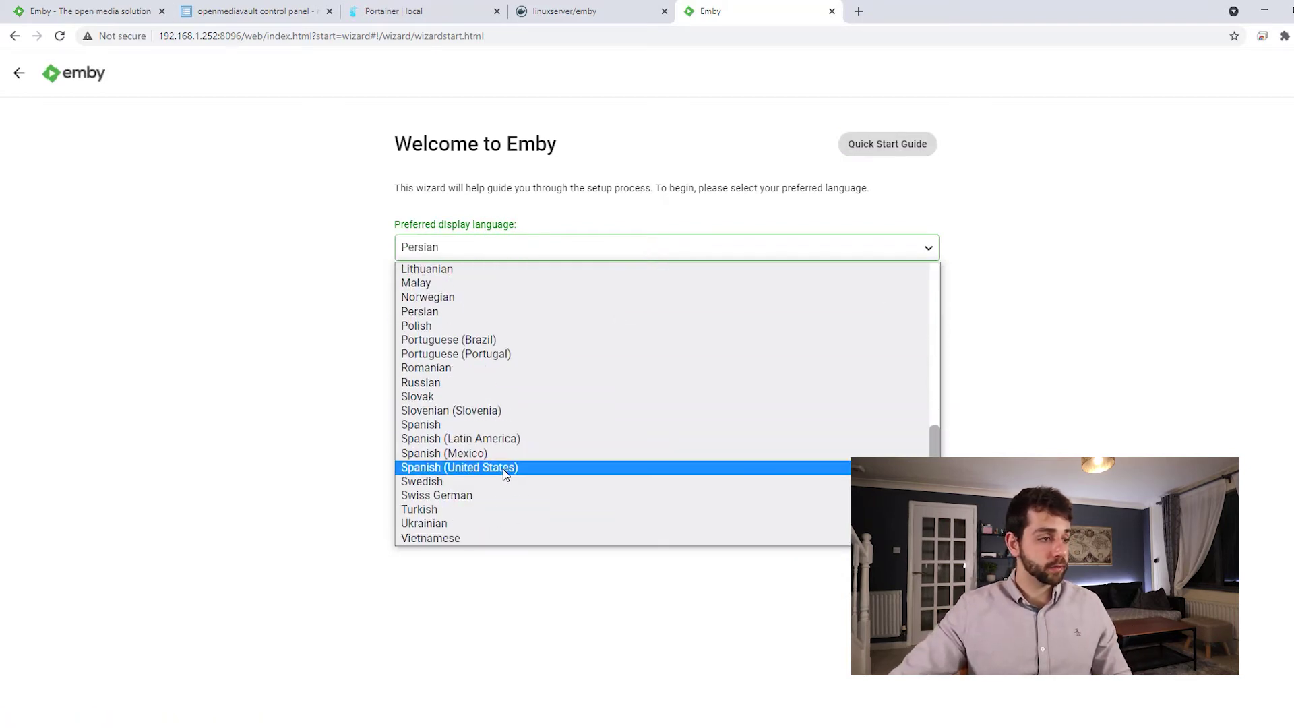
pyautogui.click(519, 339)
pyautogui.click(919, 305)
# Create the first Emby user with the username sauberlab and enter and confirm the new password
pyautogui.moveTo(428, 251); pyautogui.dragTo(335, 241)
pyautogui.write('sauberlab')
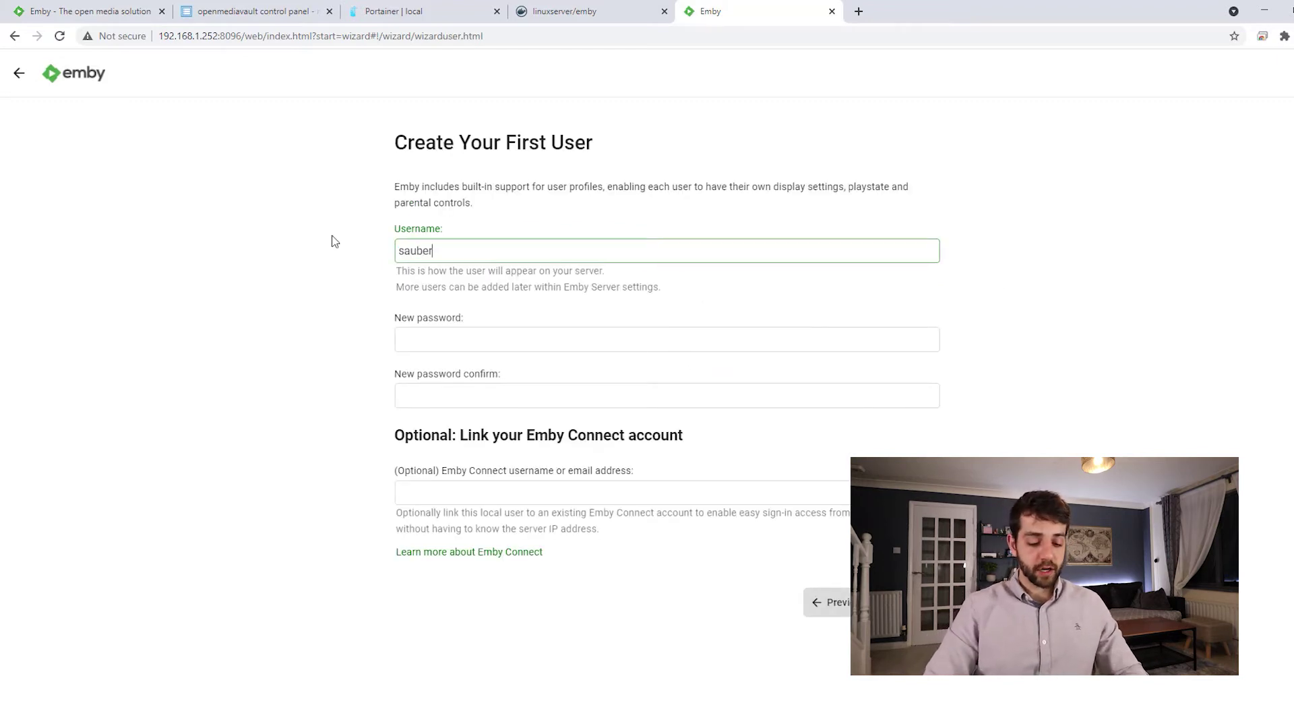
pyautogui.click(485, 341)
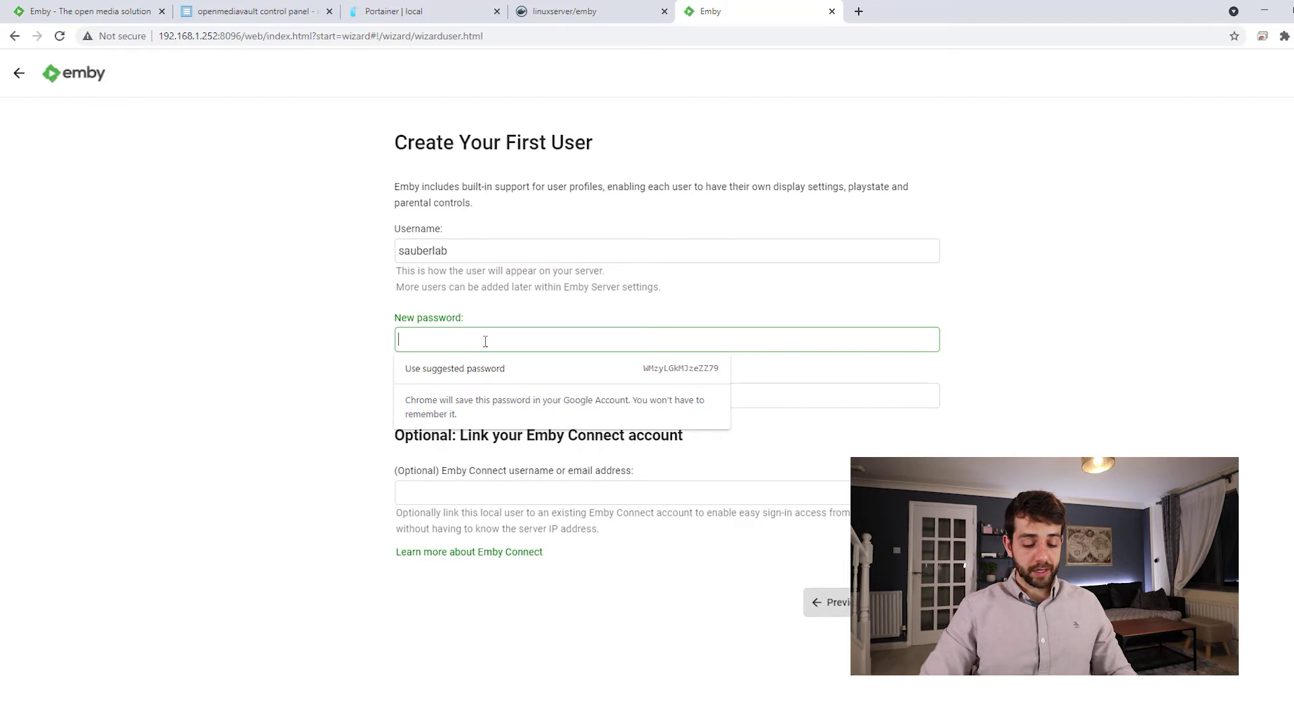
pyautogui.write('••••••••')
pyautogui.press('Tab')
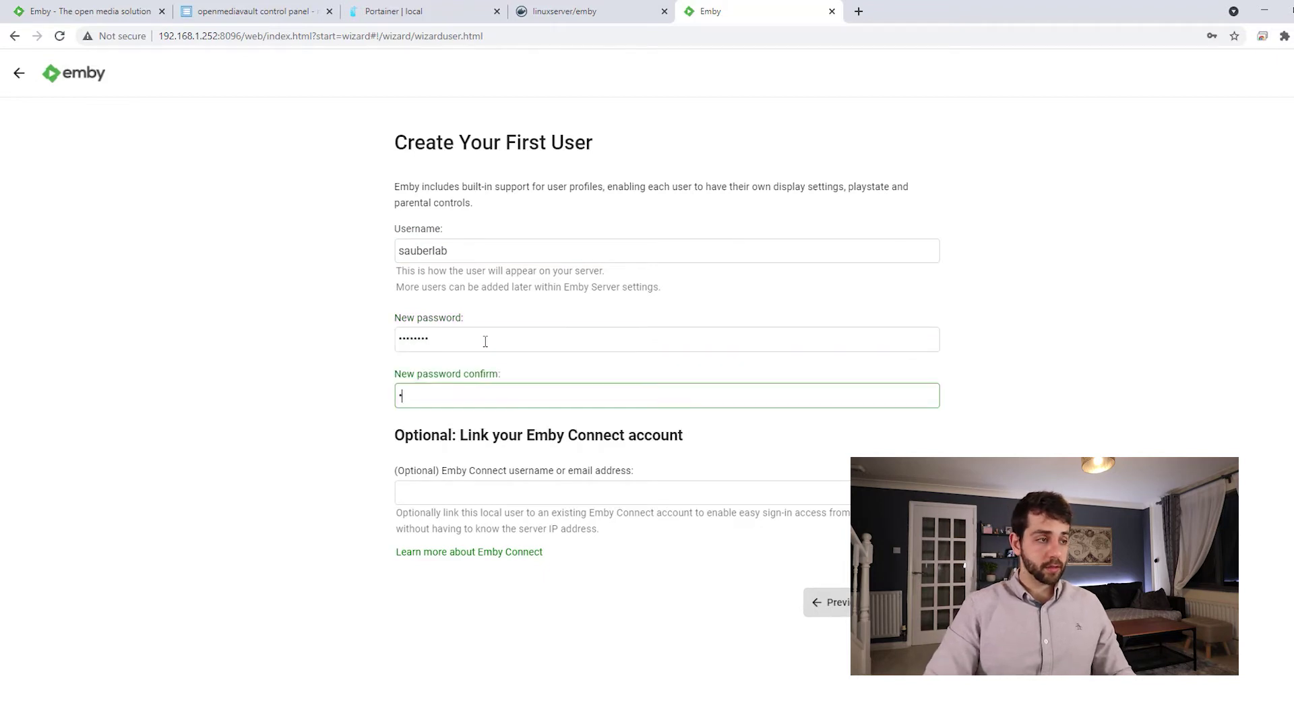
pyautogui.write('••••••••')
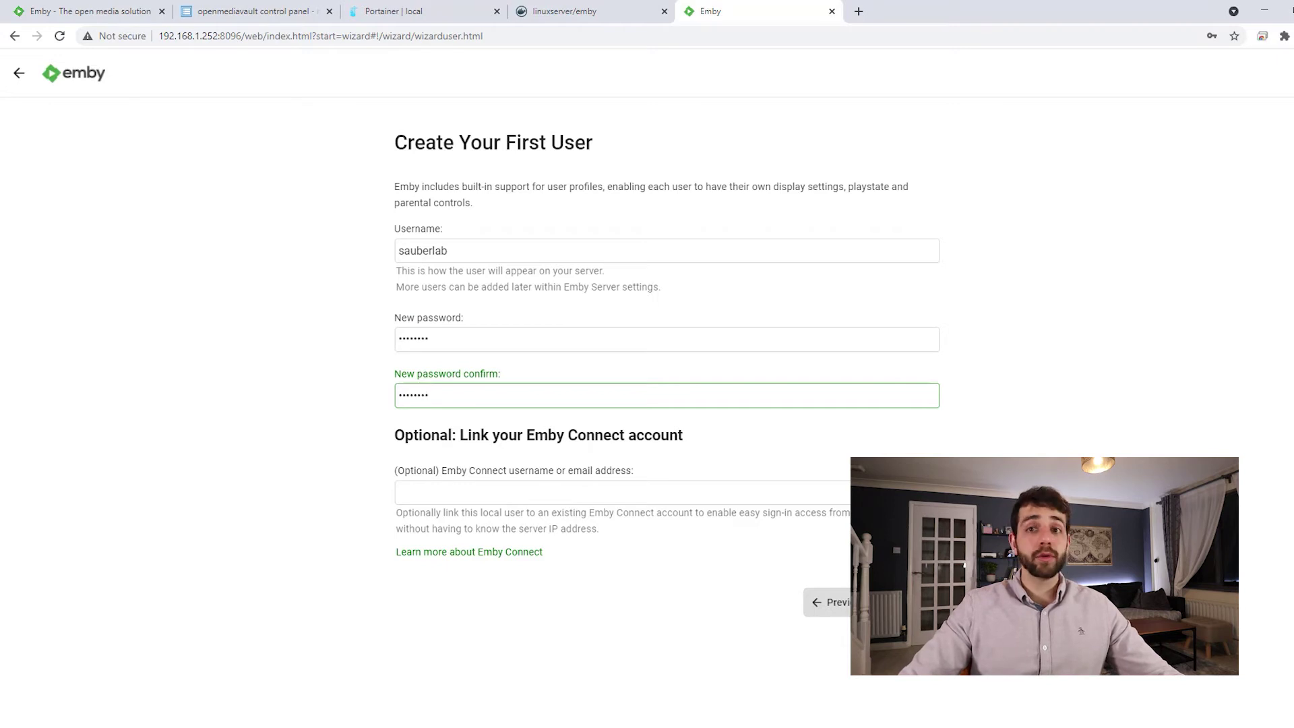
pyautogui.press('Return')
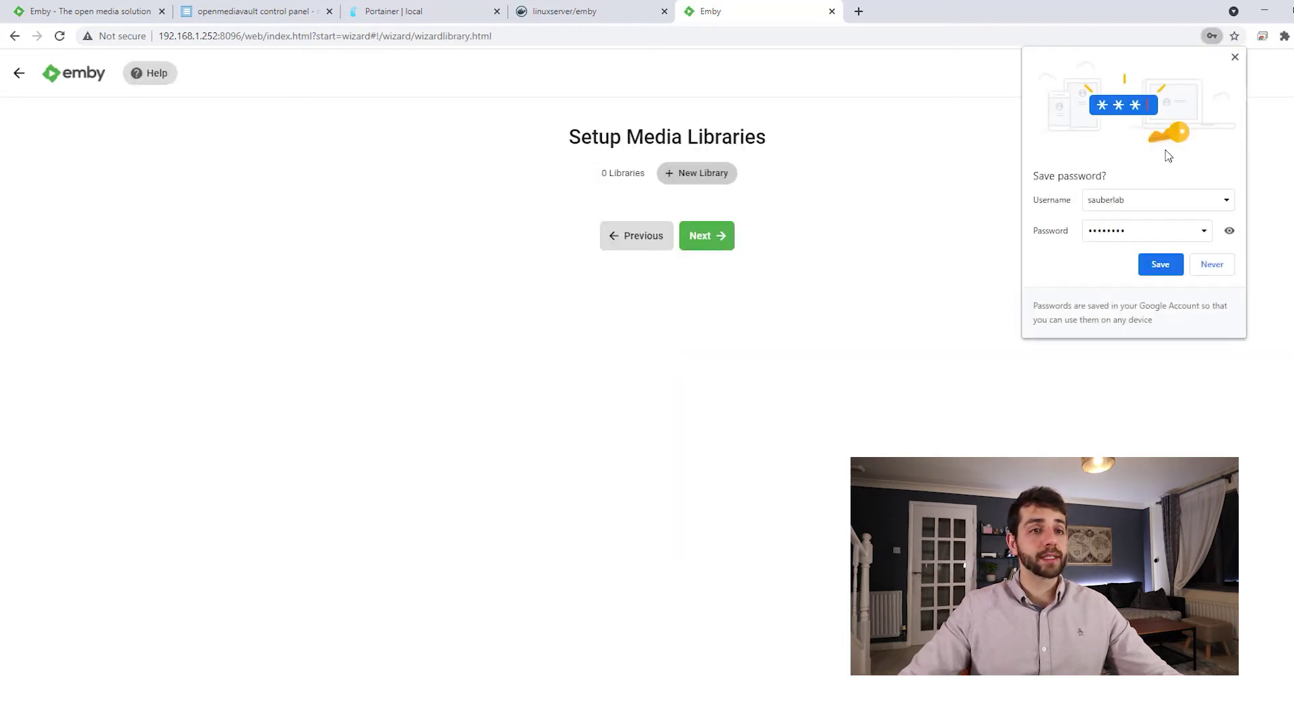
# Add a media library with content type Movies and the folder /media/Filmes, keeping the default library settings
pyautogui.click(694, 179)
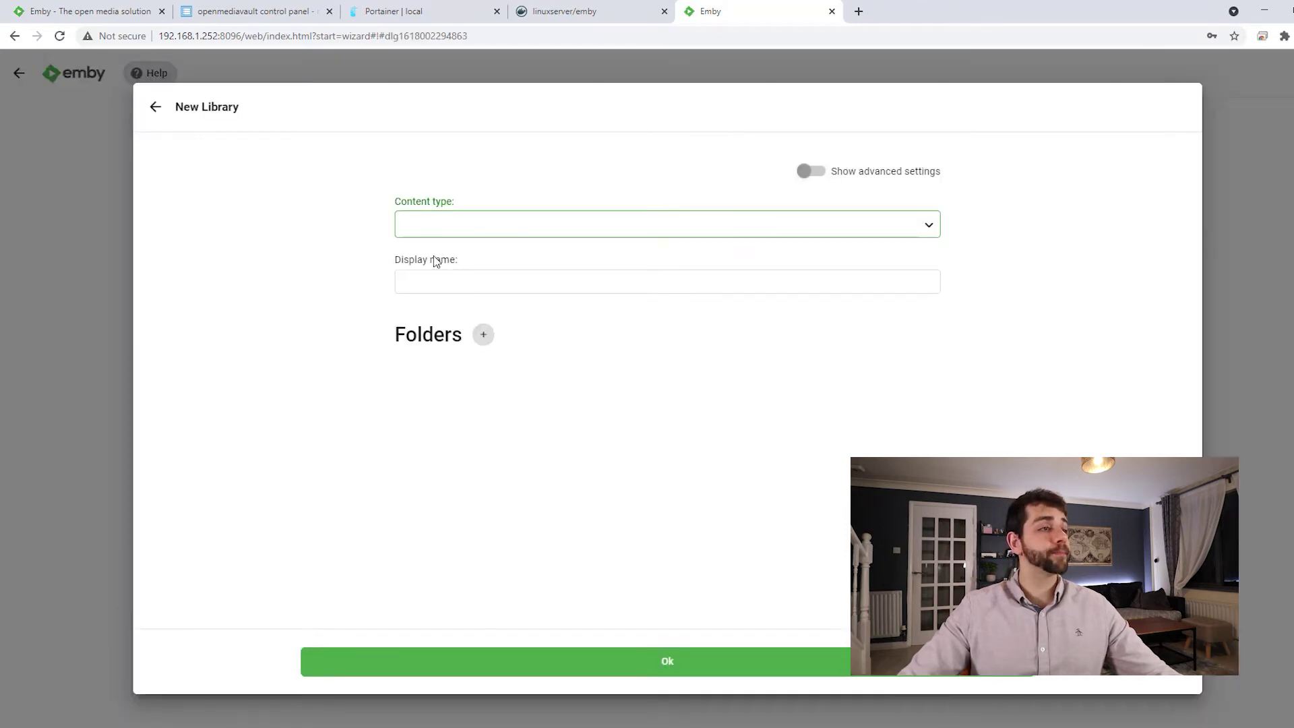
pyautogui.click(836, 225)
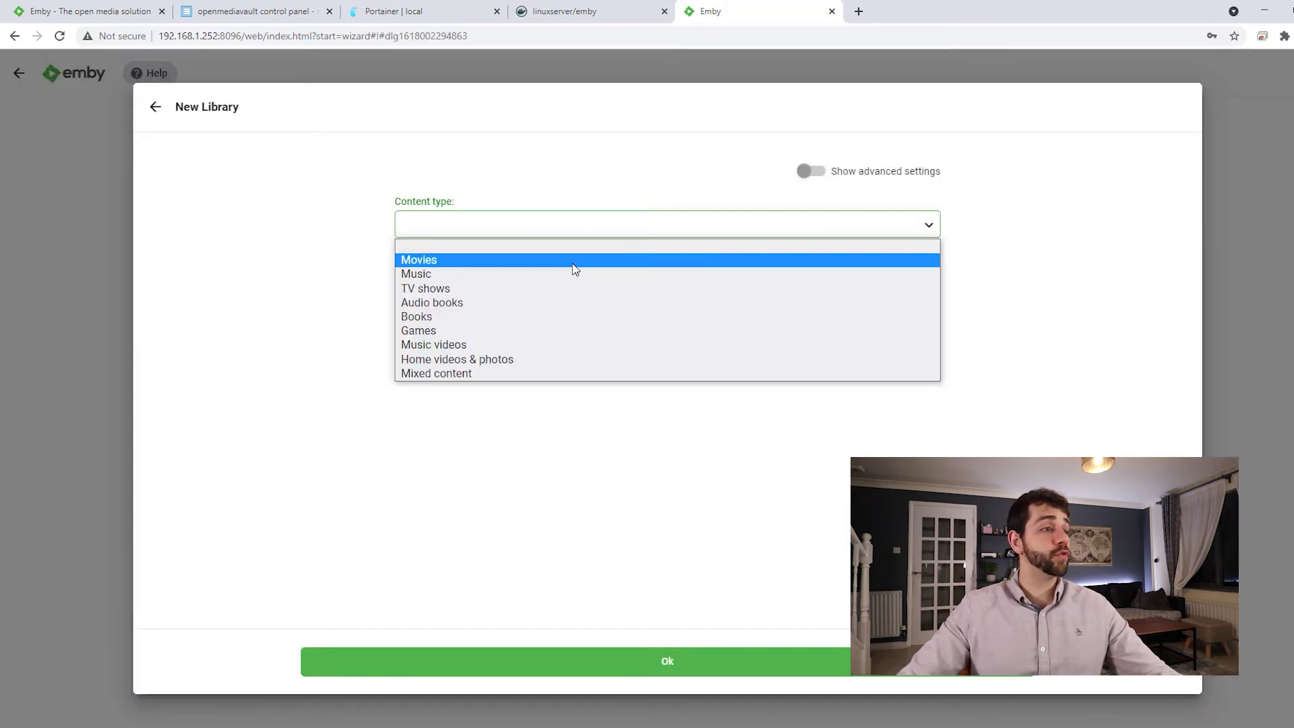
pyautogui.click(575, 267)
pyautogui.click(479, 351)
pyautogui.scroll(-2, 502, 423)
pyautogui.click(444, 340)
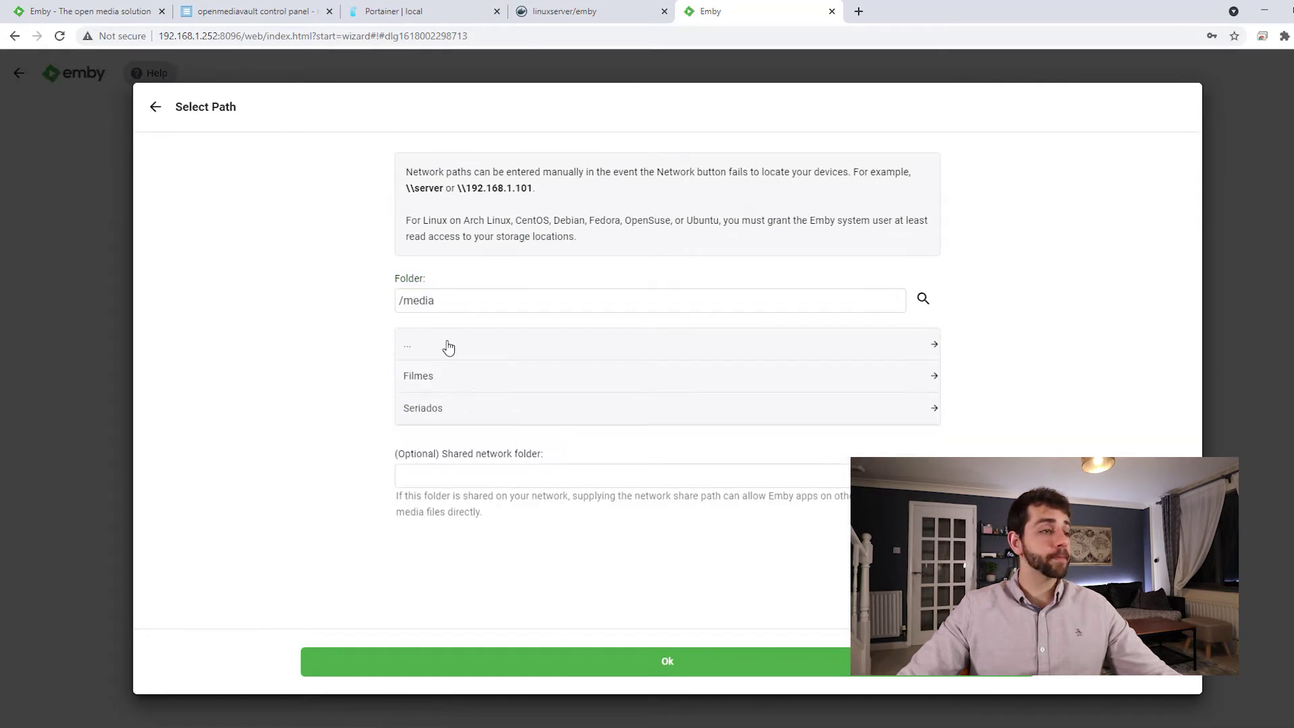
pyautogui.click(433, 384)
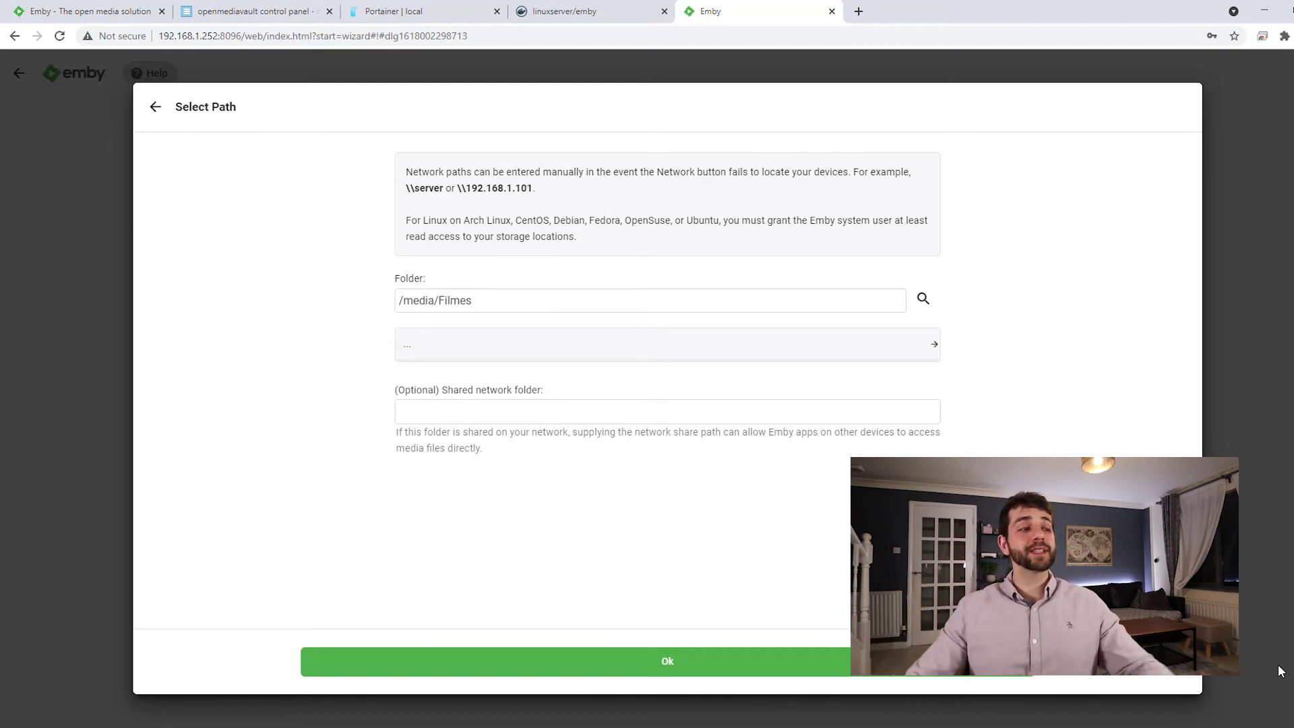
pyautogui.click(688, 674)
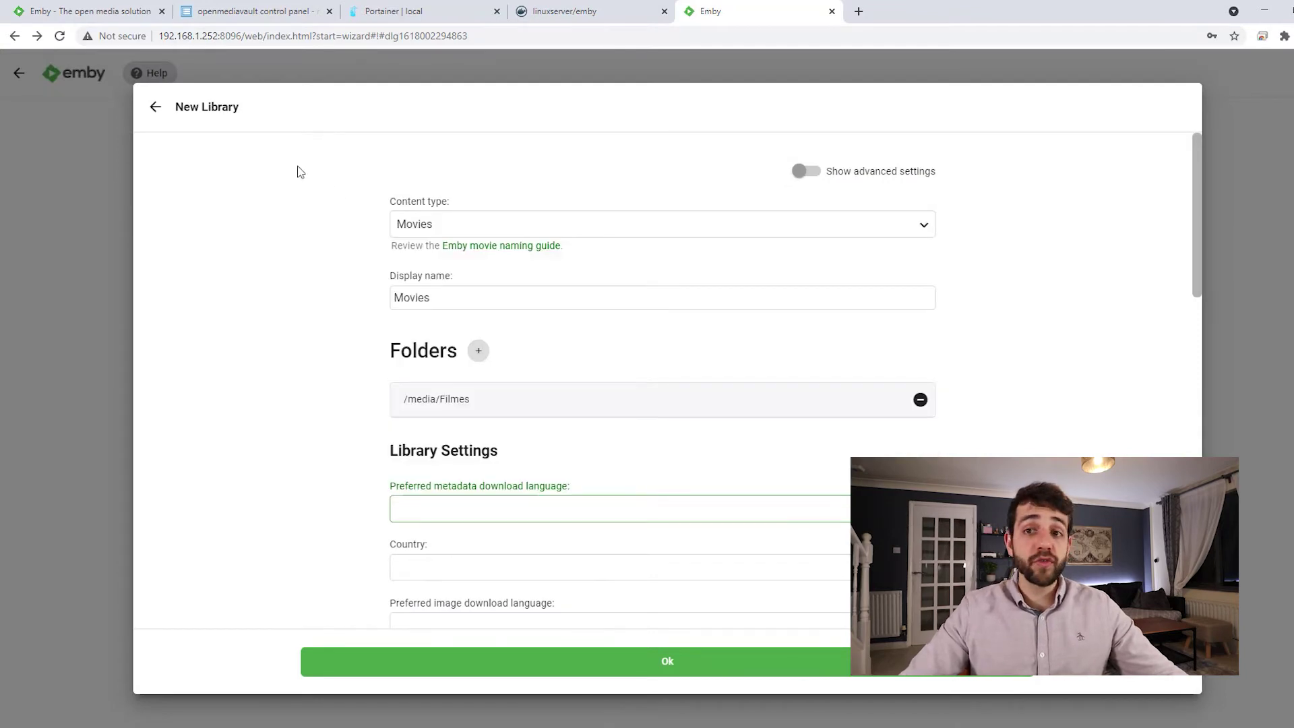
pyautogui.scroll(-4, 505, 179)
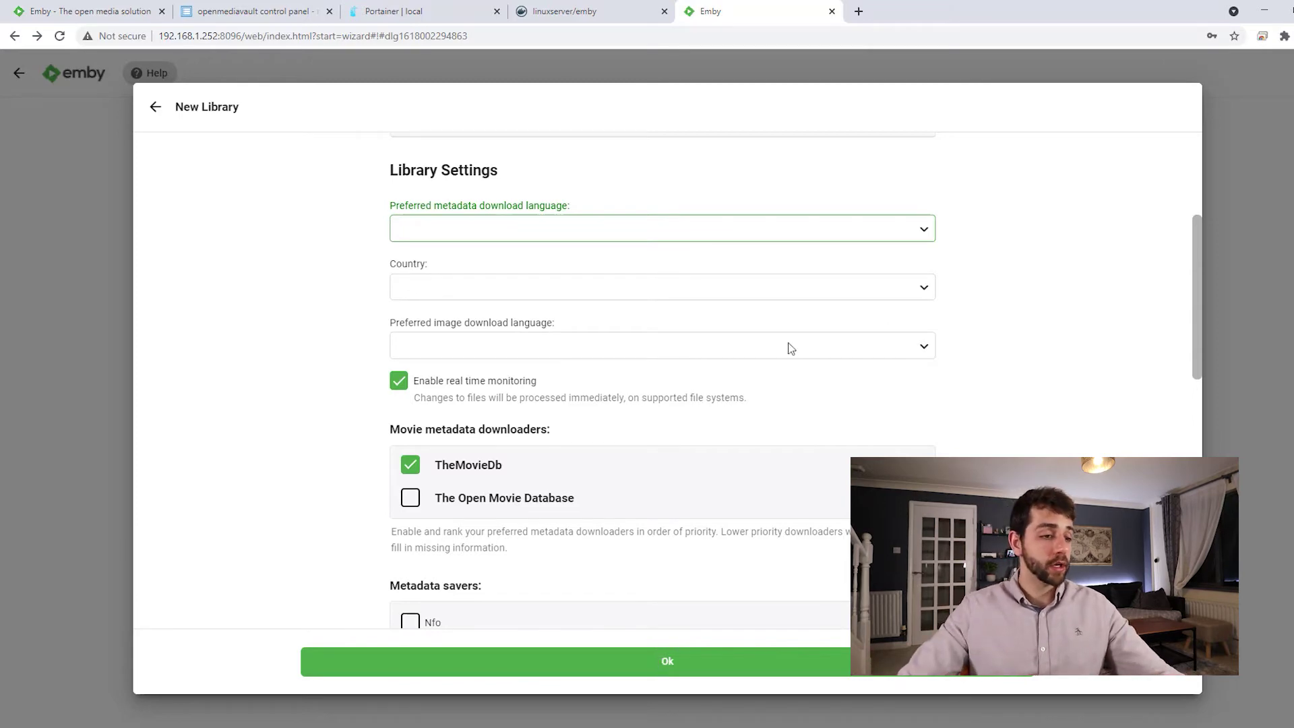
pyautogui.click(686, 670)
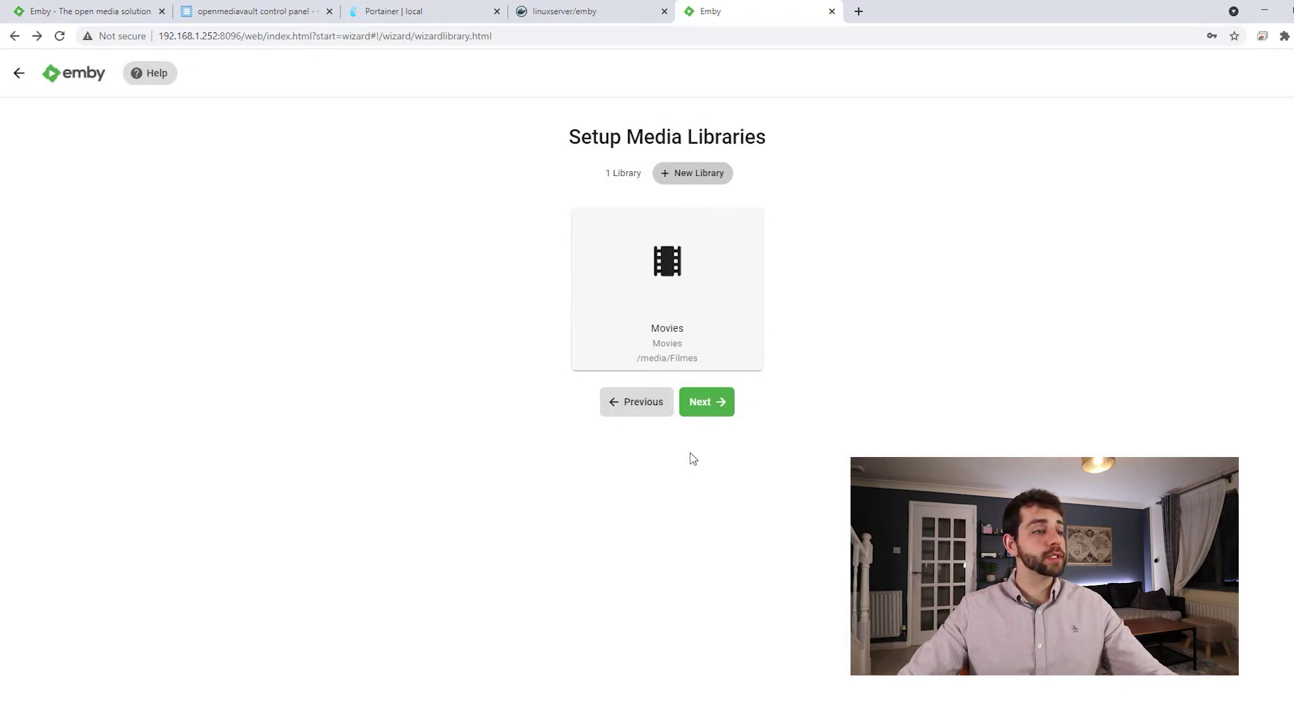
# Proceed past the media libraries and set the preferred metadata language to Portuguese and the country to Brazil
pyautogui.click(713, 410)
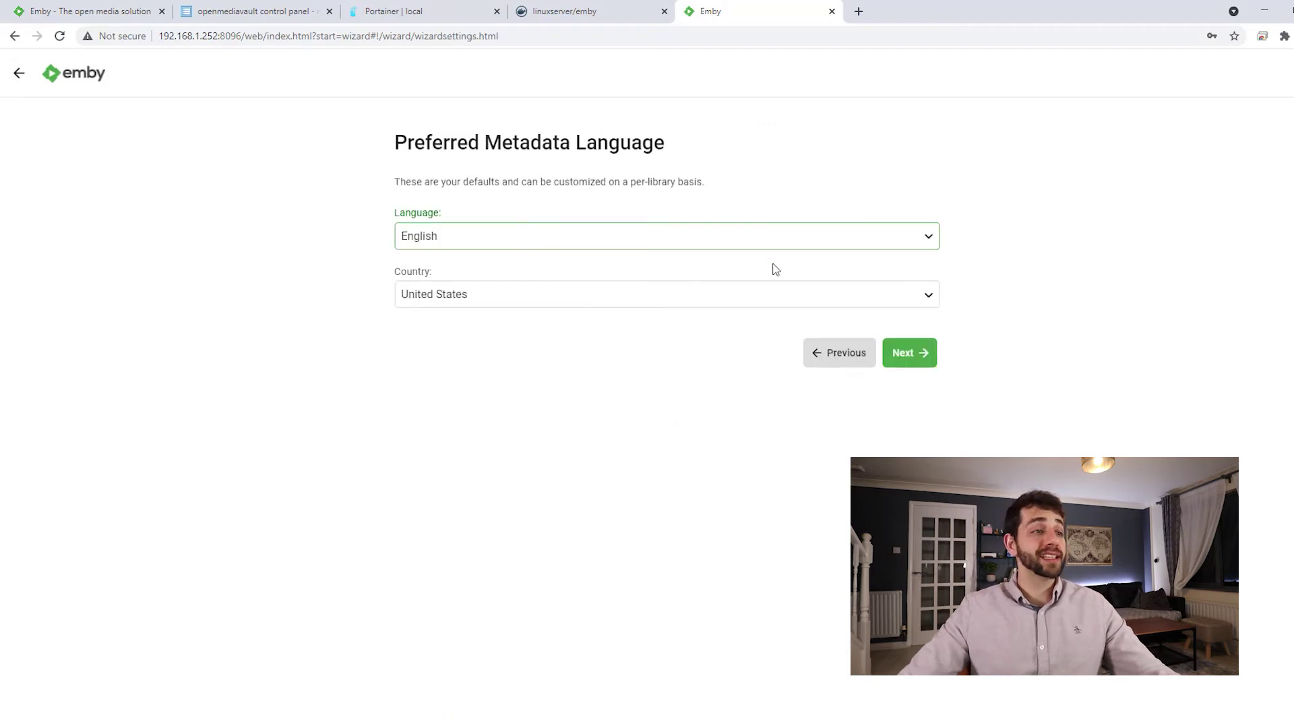
pyautogui.click(759, 243)
pyautogui.write('port')
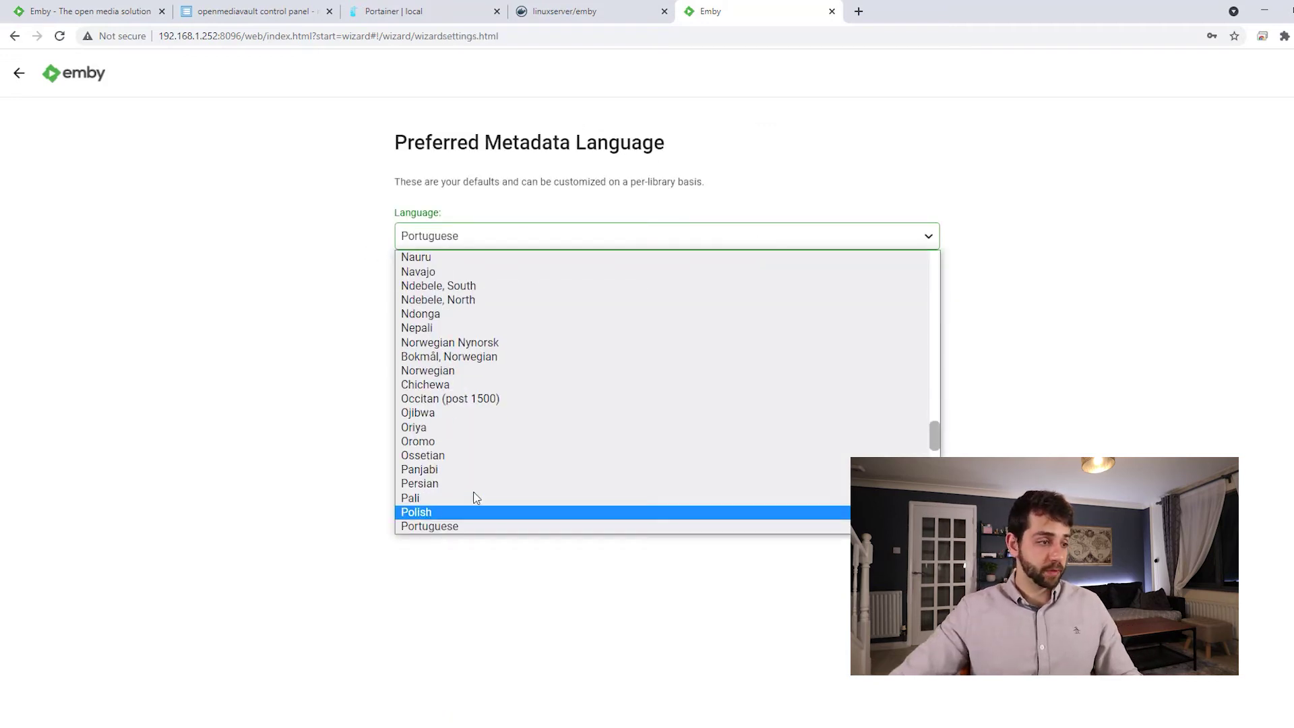
pyautogui.click(465, 527)
pyautogui.click(471, 295)
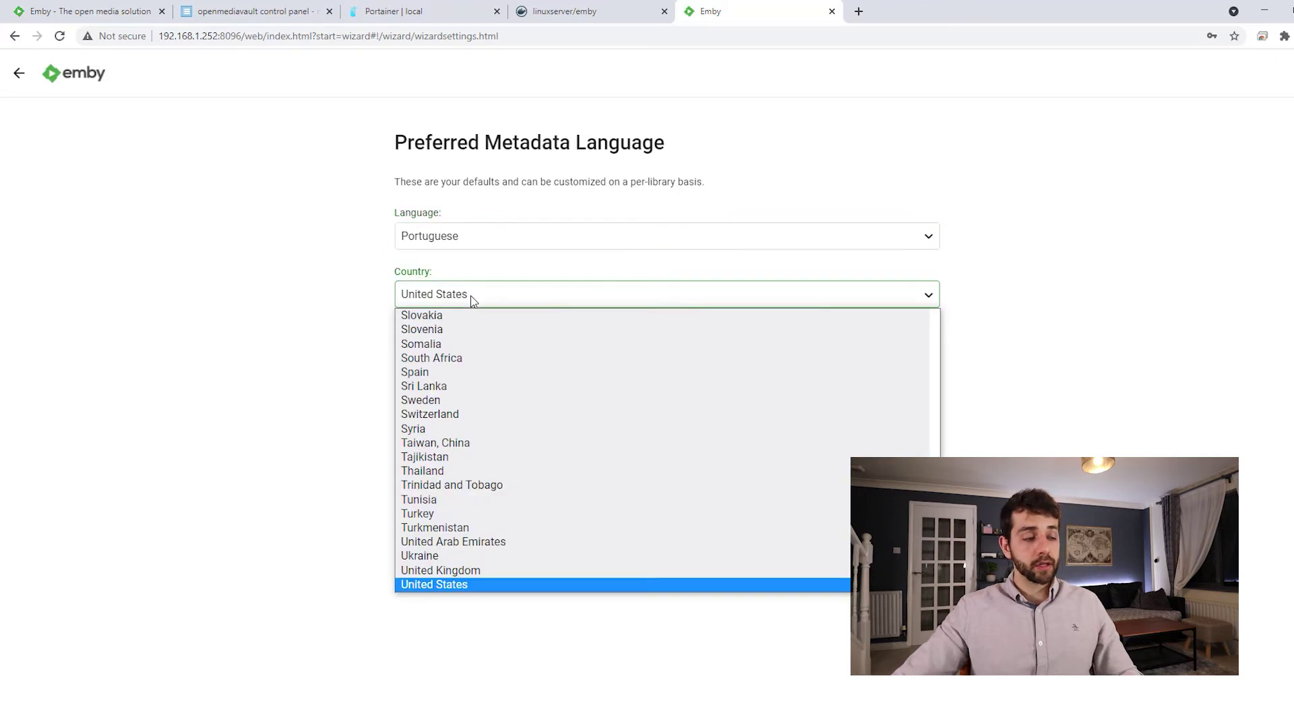
pyautogui.write('bra')
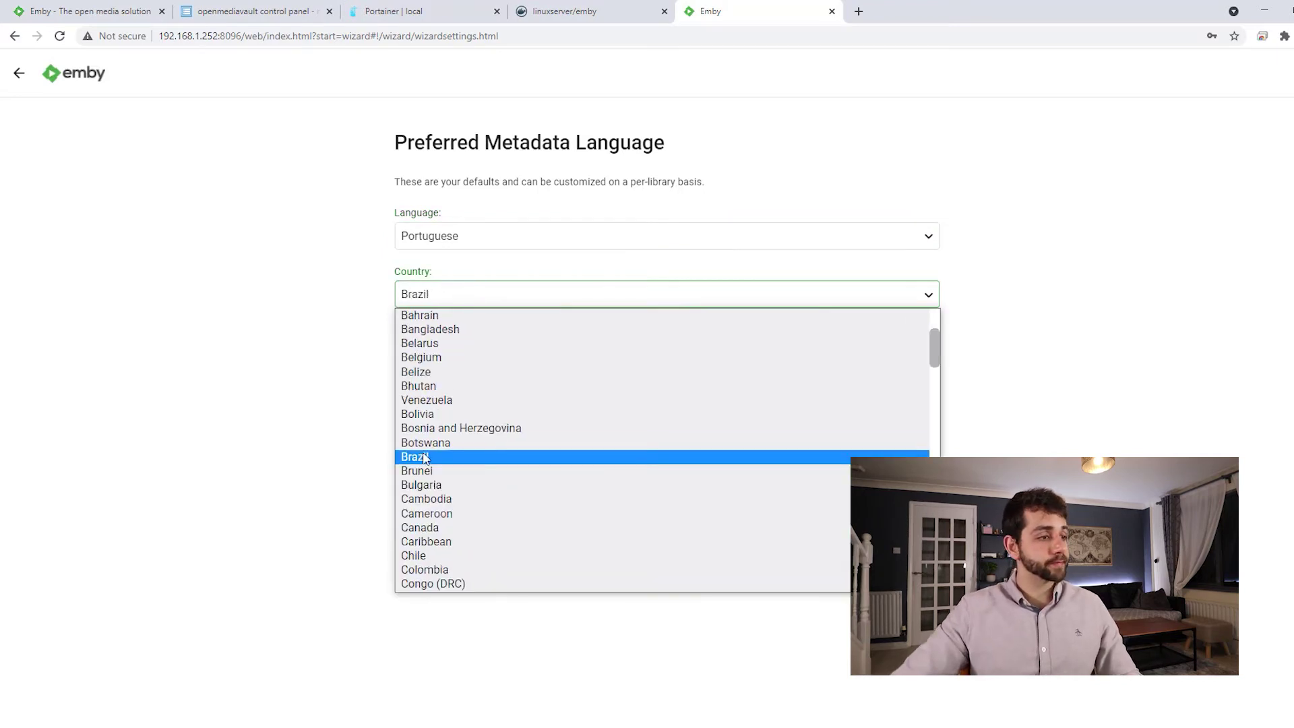
pyautogui.click(425, 458)
pyautogui.click(905, 352)
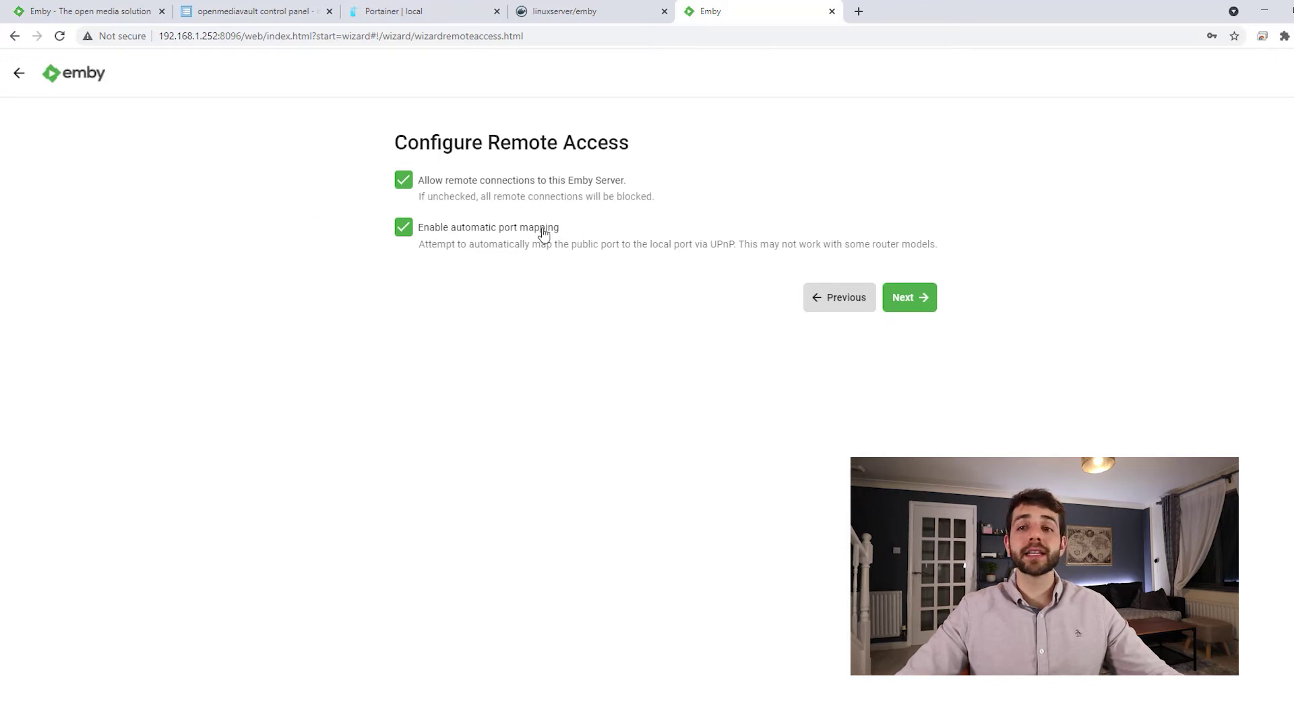
# Keep remote connections and automatic port mapping enabled, and accept the Emby terms of service
pyautogui.click(914, 316)
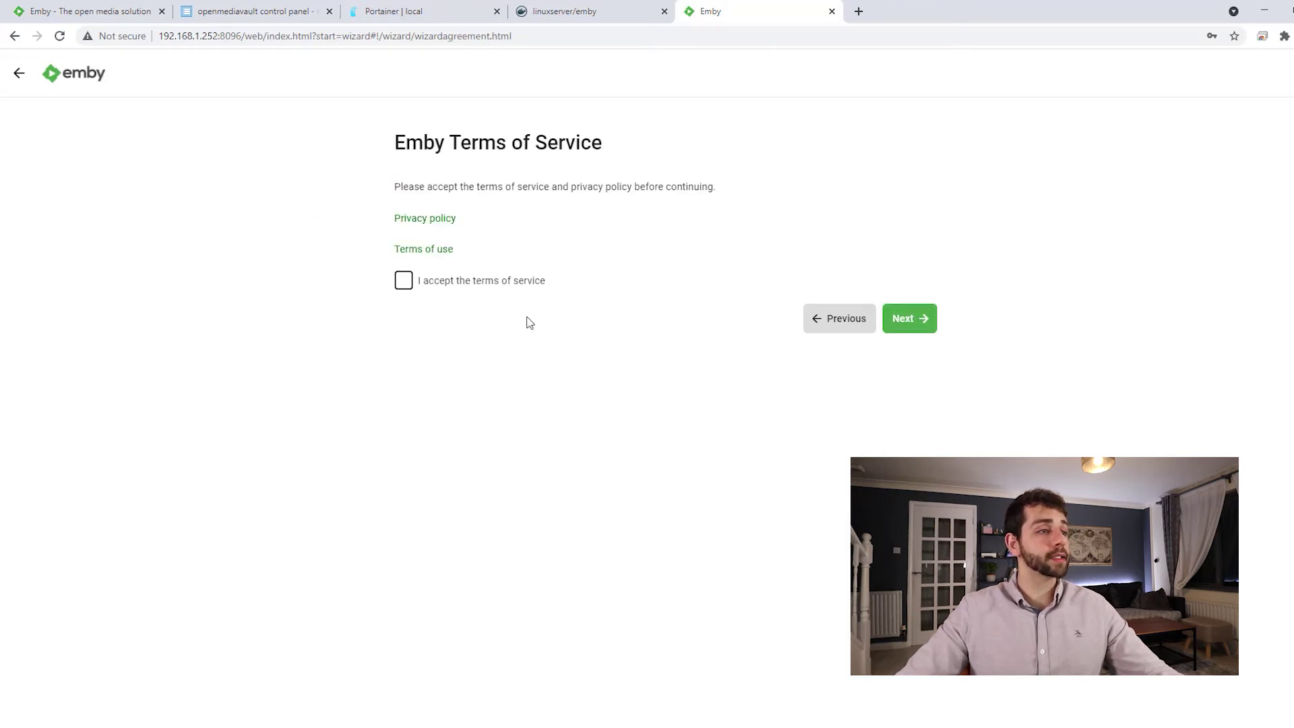
pyautogui.click(488, 282)
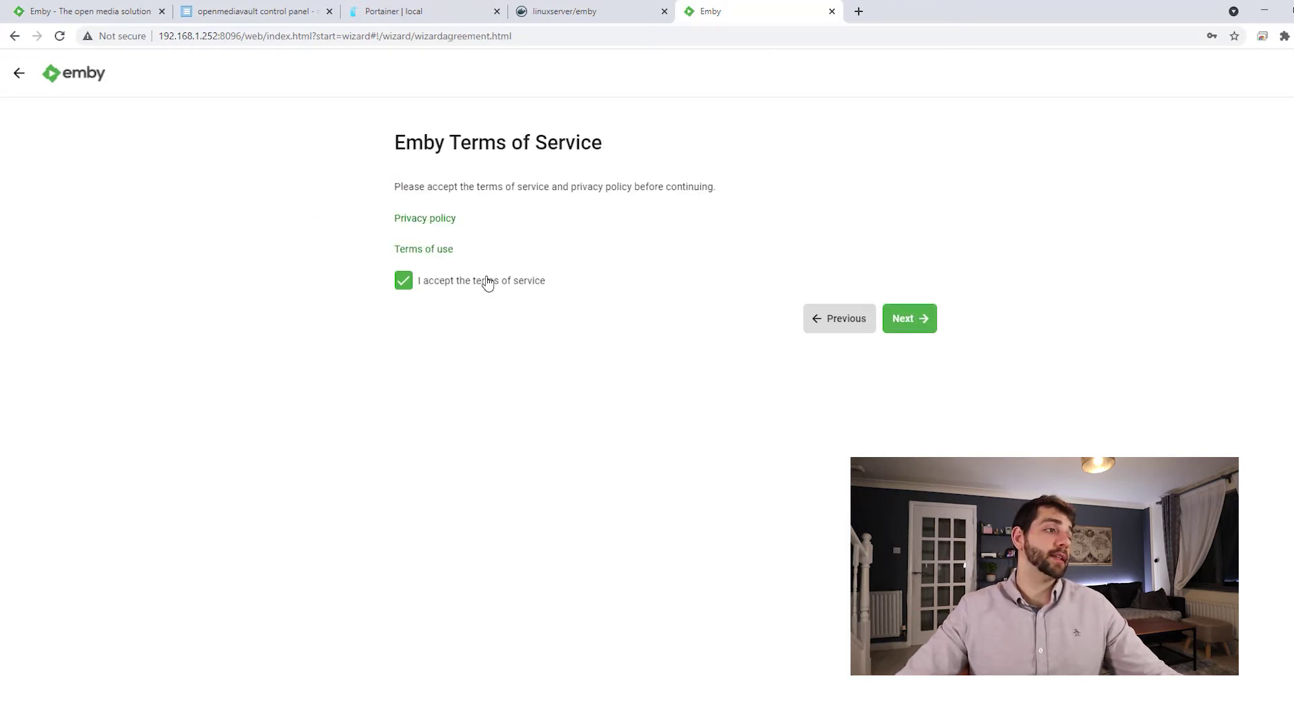
pyautogui.click(935, 332)
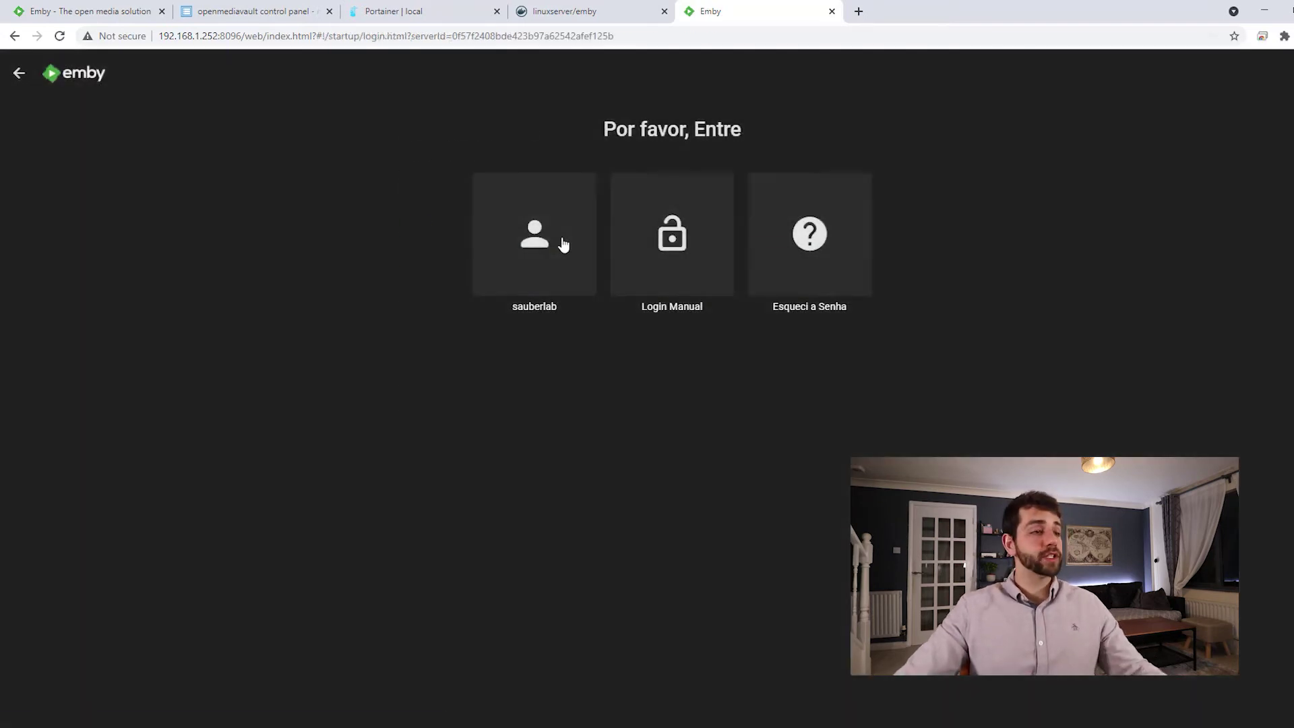
# Sign in to Emby as sauberlab with the account password, dismiss the browser's save-password prompt and look over the home page
pyautogui.click(563, 245)
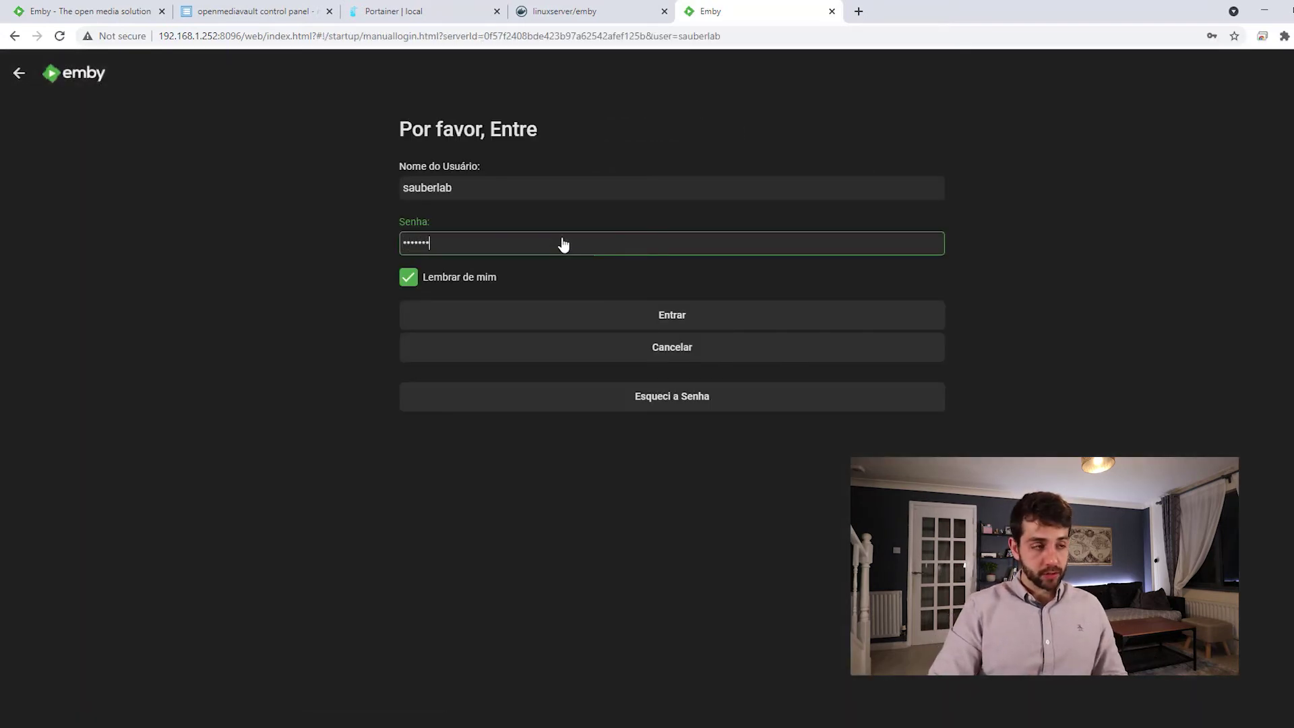
pyautogui.press('Return')
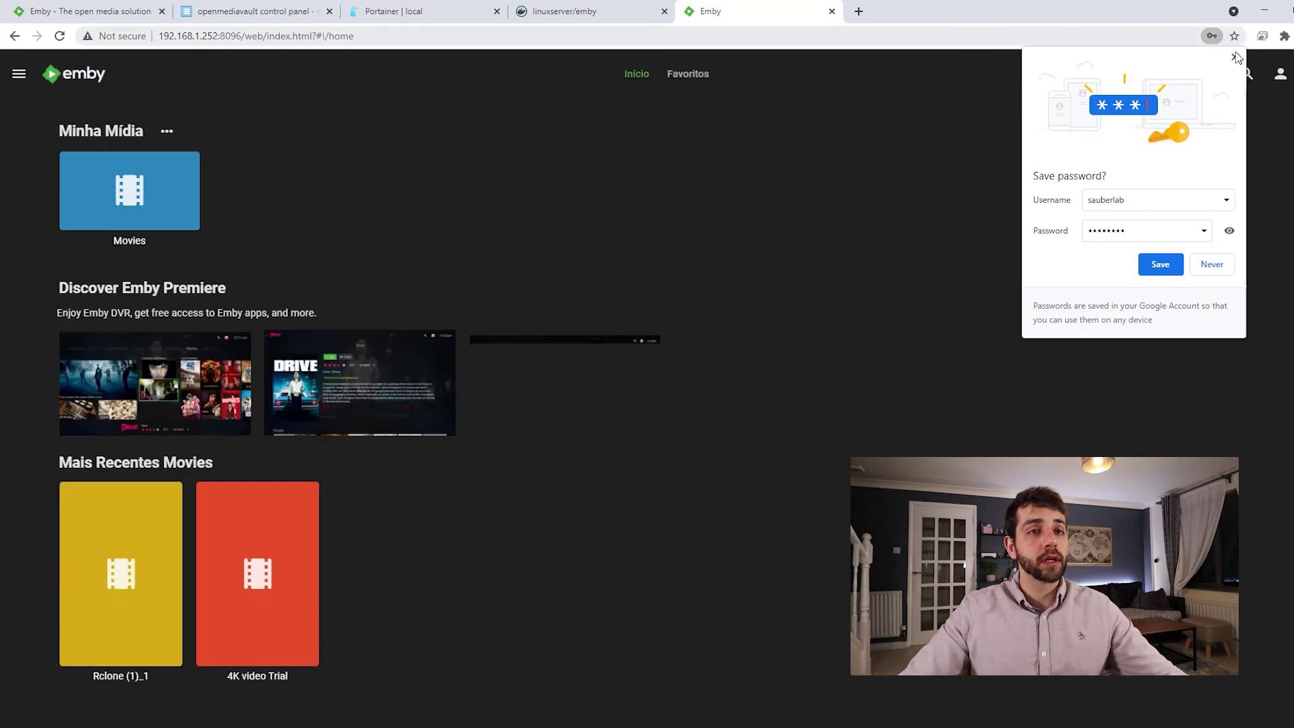
pyautogui.click(1235, 62)
pyautogui.scroll(-1, 719, 581)
pyautogui.moveTo(112, 559)
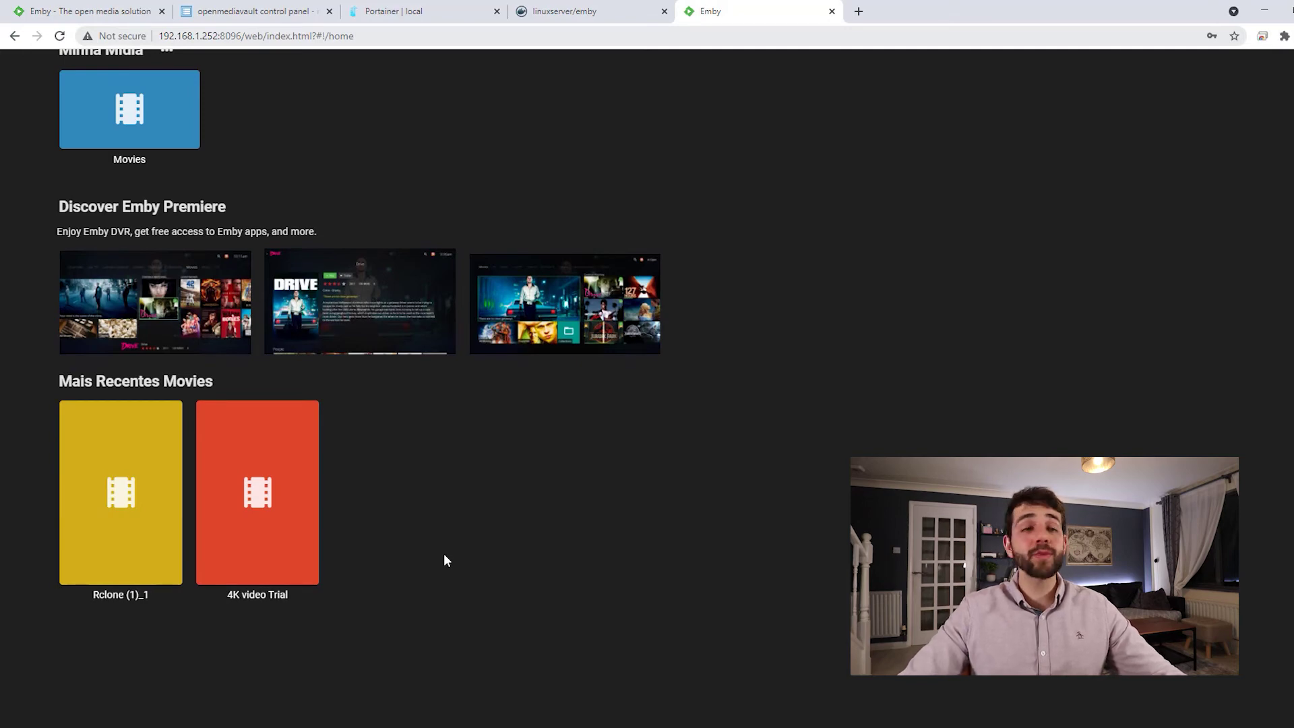
pyautogui.scroll(1, 444, 553)
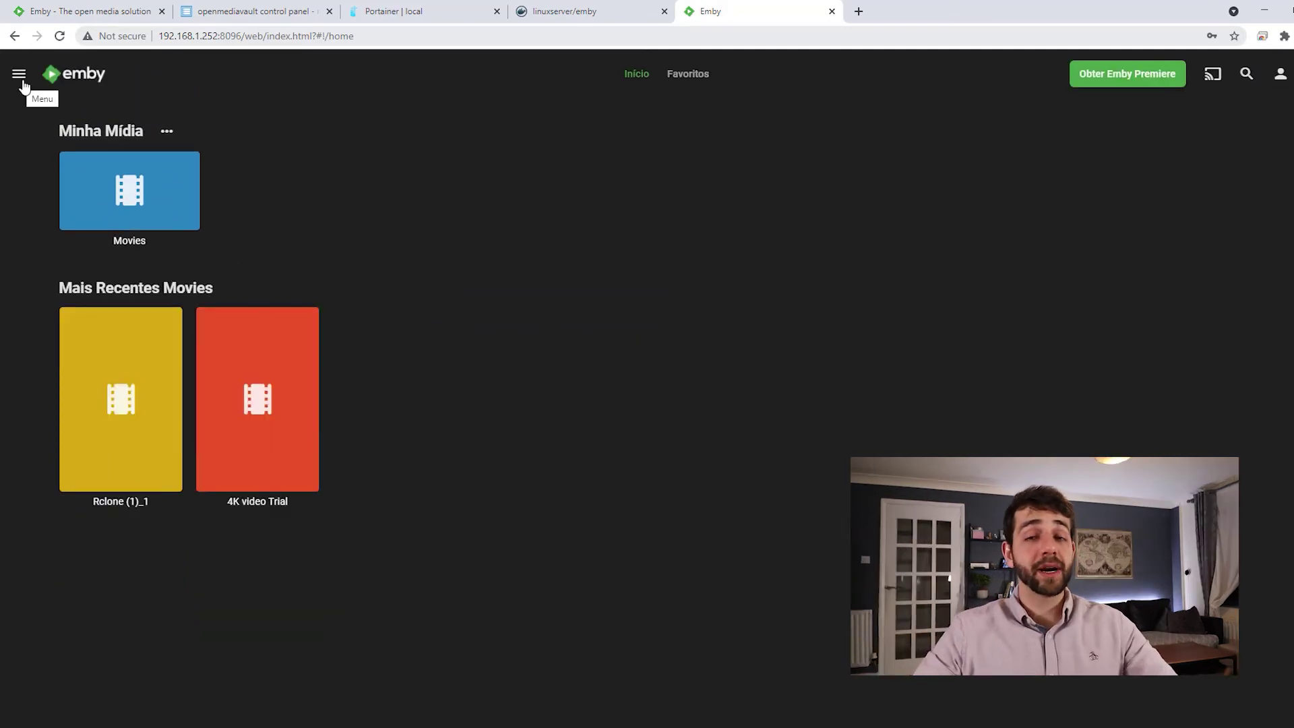
# Open the Emby server management dashboard and examine its server status, running tasks, pending installations and active devices
pyautogui.click(18, 77)
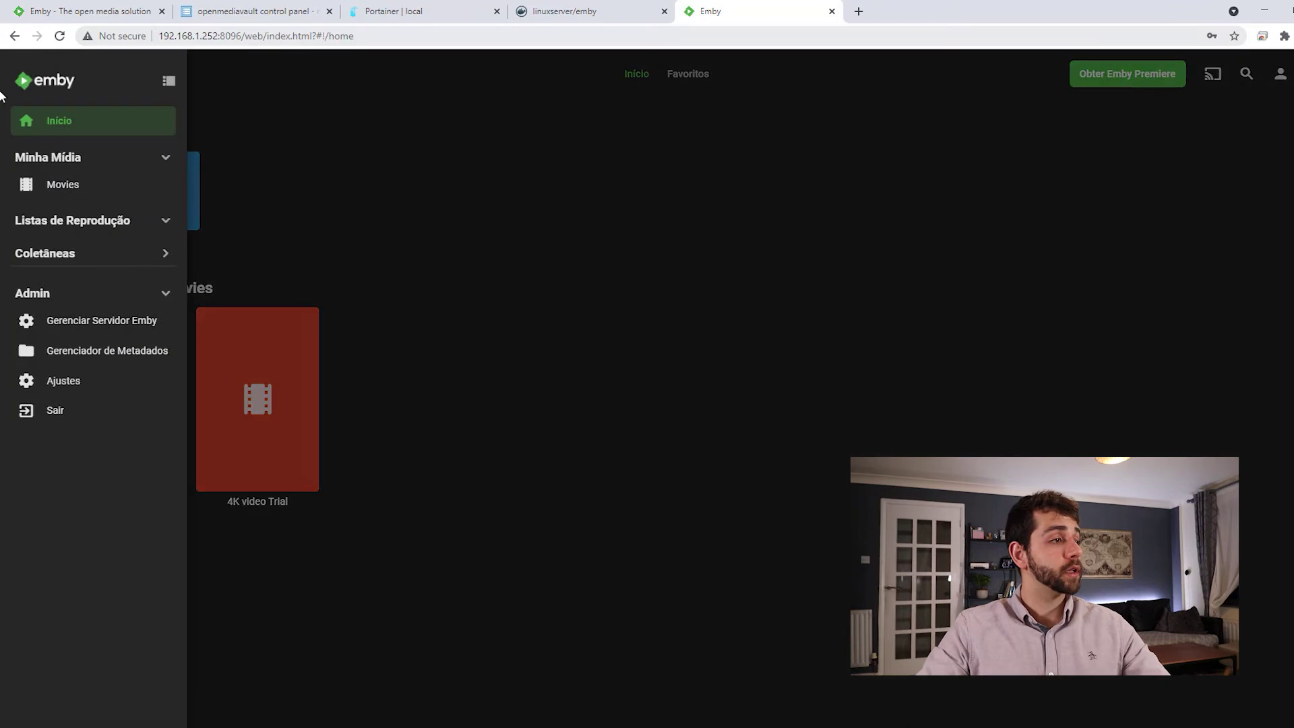
pyautogui.click(118, 328)
pyautogui.moveTo(273, 254); pyautogui.dragTo(382, 254)
pyautogui.scroll(-2, 330, 376)
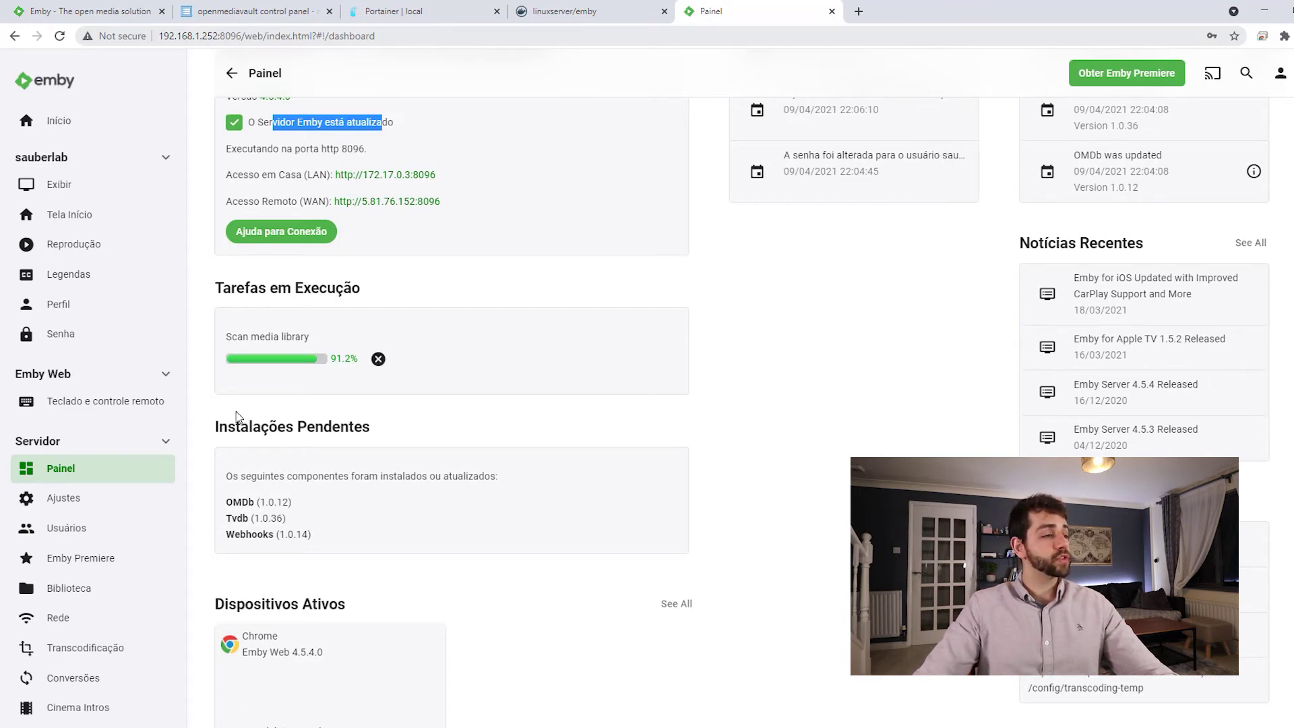
pyautogui.scroll(-2, 242, 412)
pyautogui.scroll(2, 283, 297)
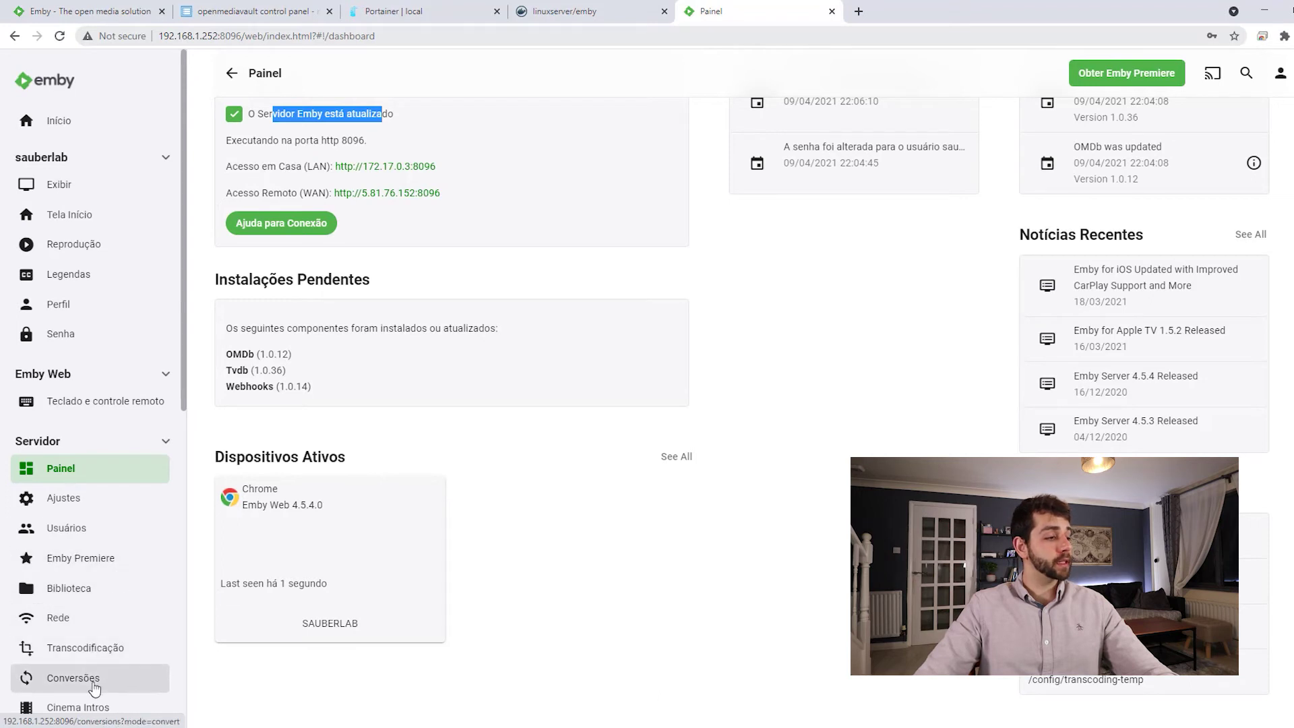
# Set hardware acceleration to Não in the Emby server's transcoding settings and save the change
pyautogui.click(95, 651)
pyautogui.click(508, 154)
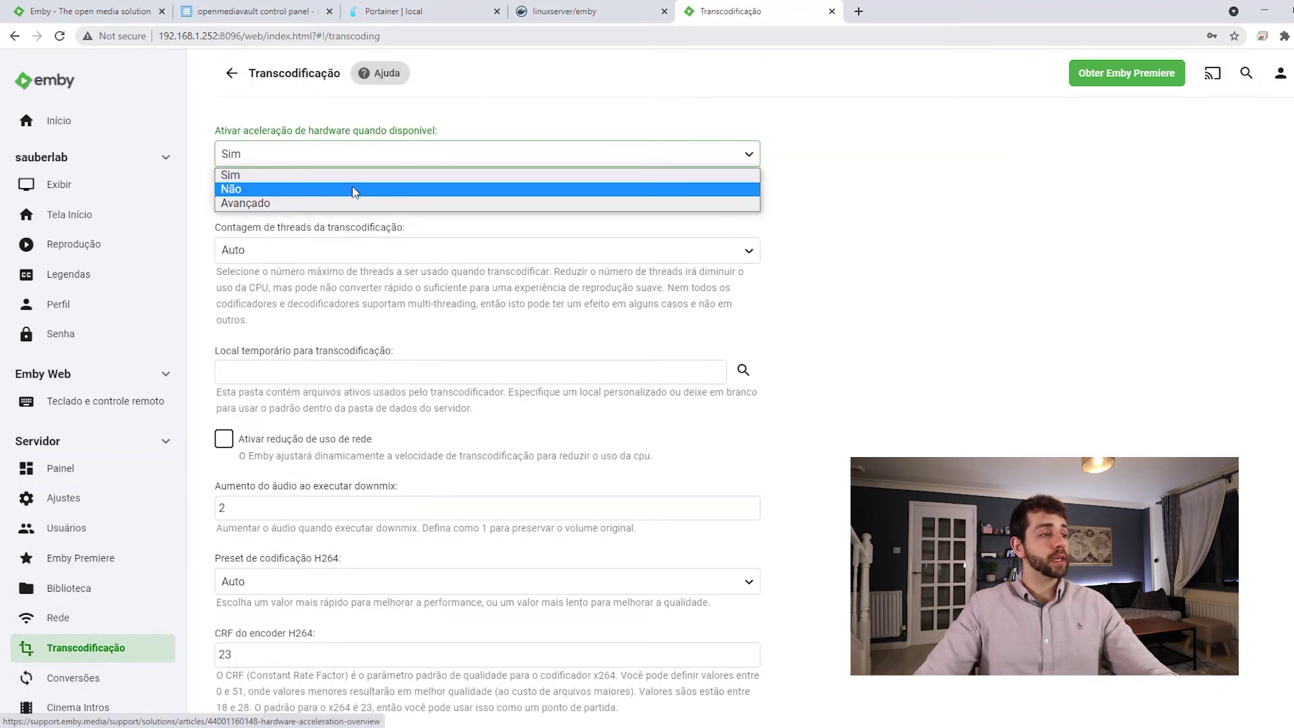
pyautogui.click(485, 188)
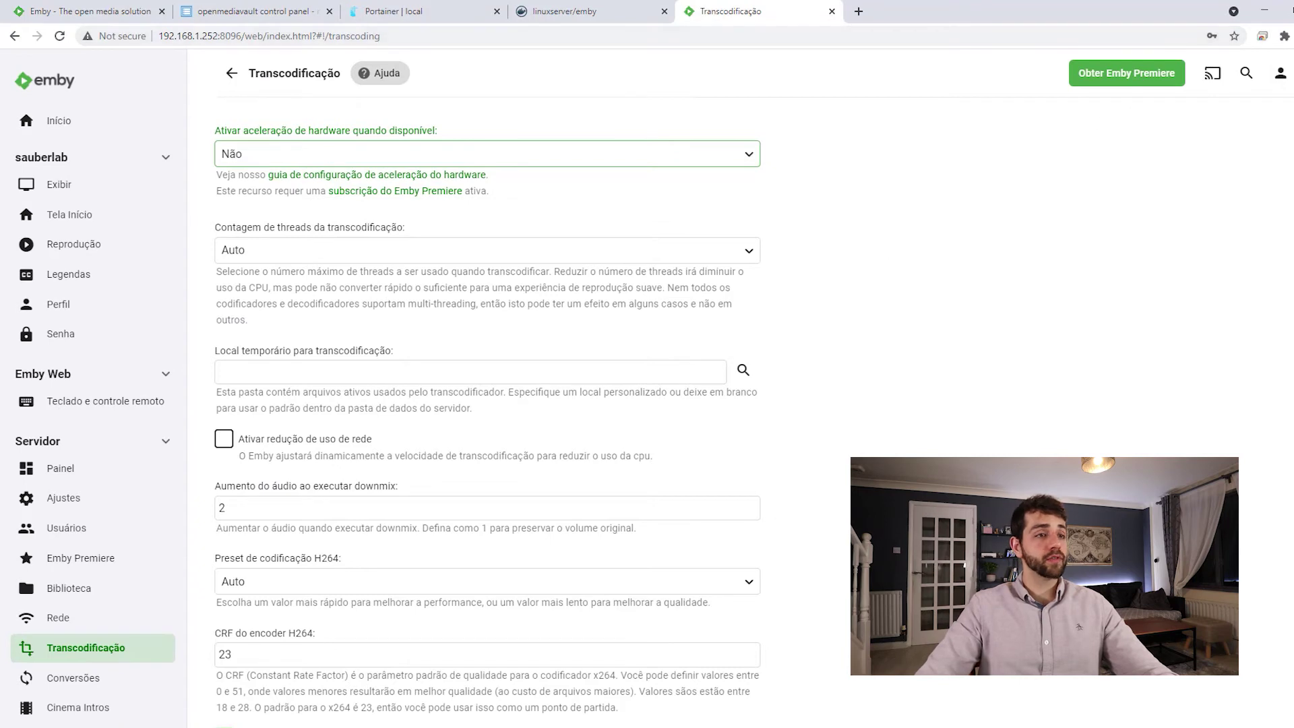
pyautogui.scroll(-3, 1078, 330)
pyautogui.click(451, 618)
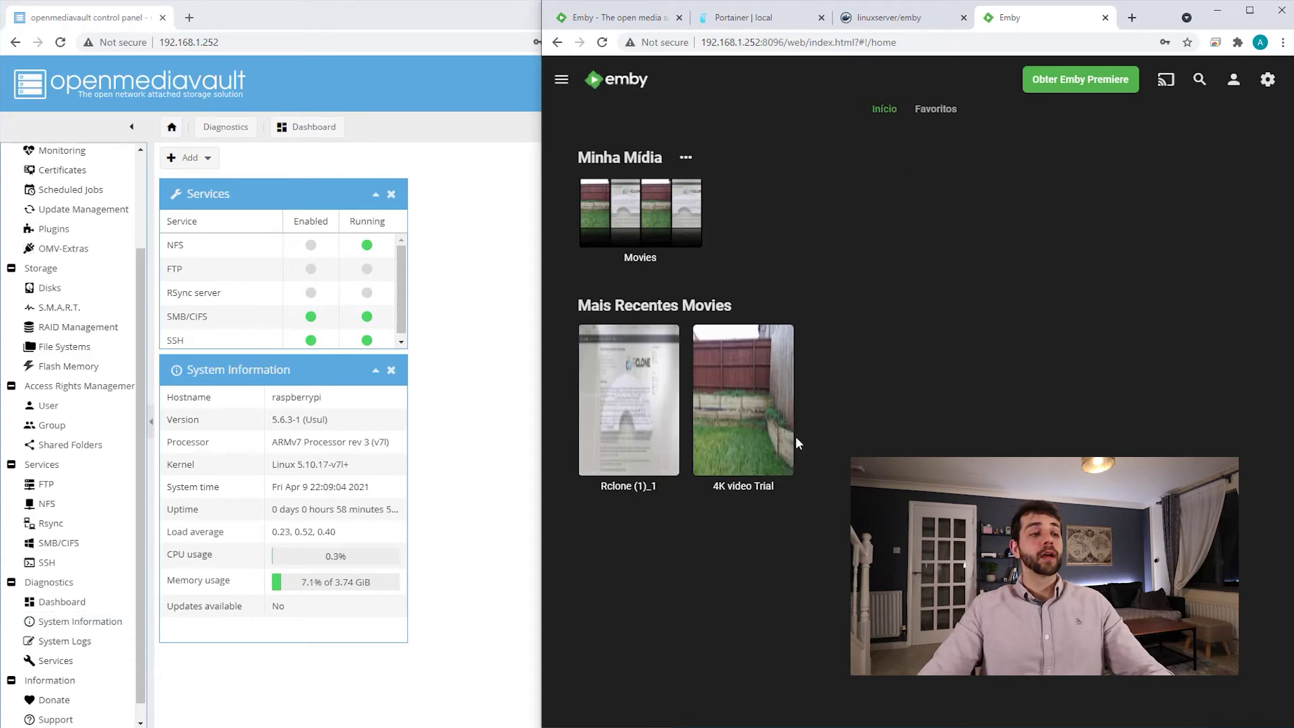
# Play the Rclone (1)_1 movie from the Emby home page and check its playback options
pyautogui.moveTo(625, 412)
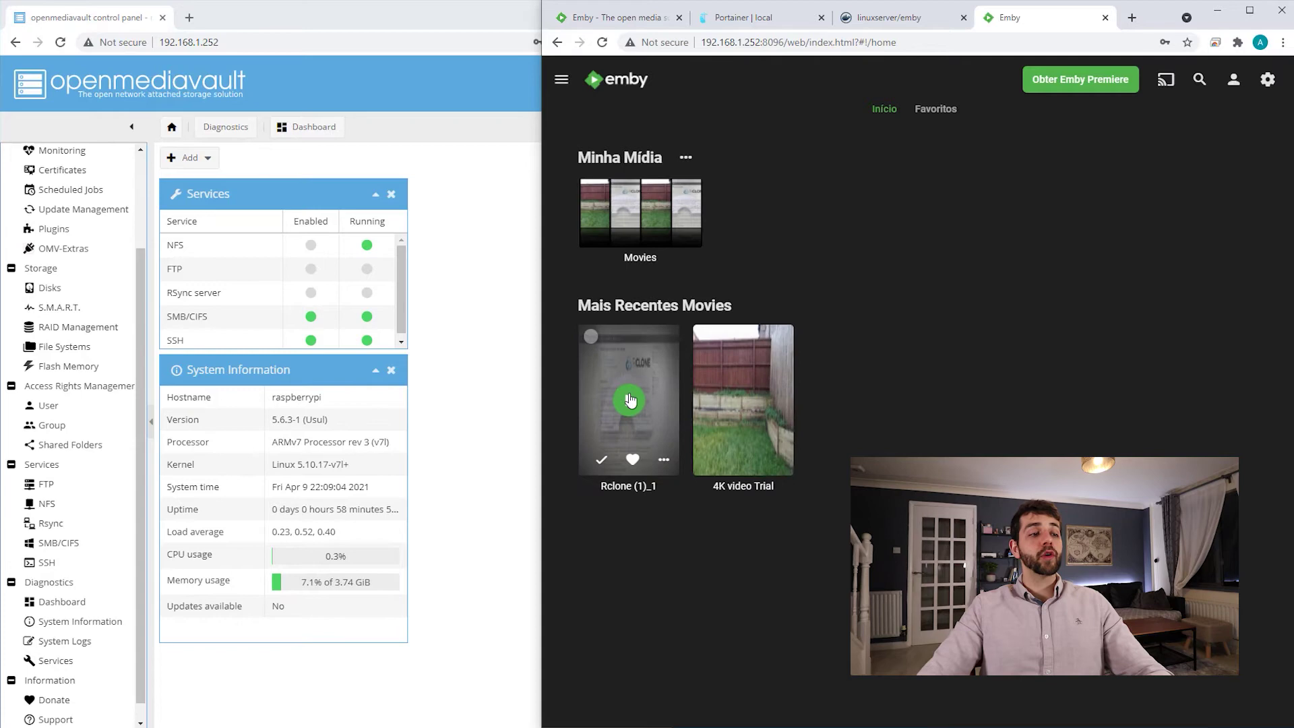
pyautogui.click(642, 362)
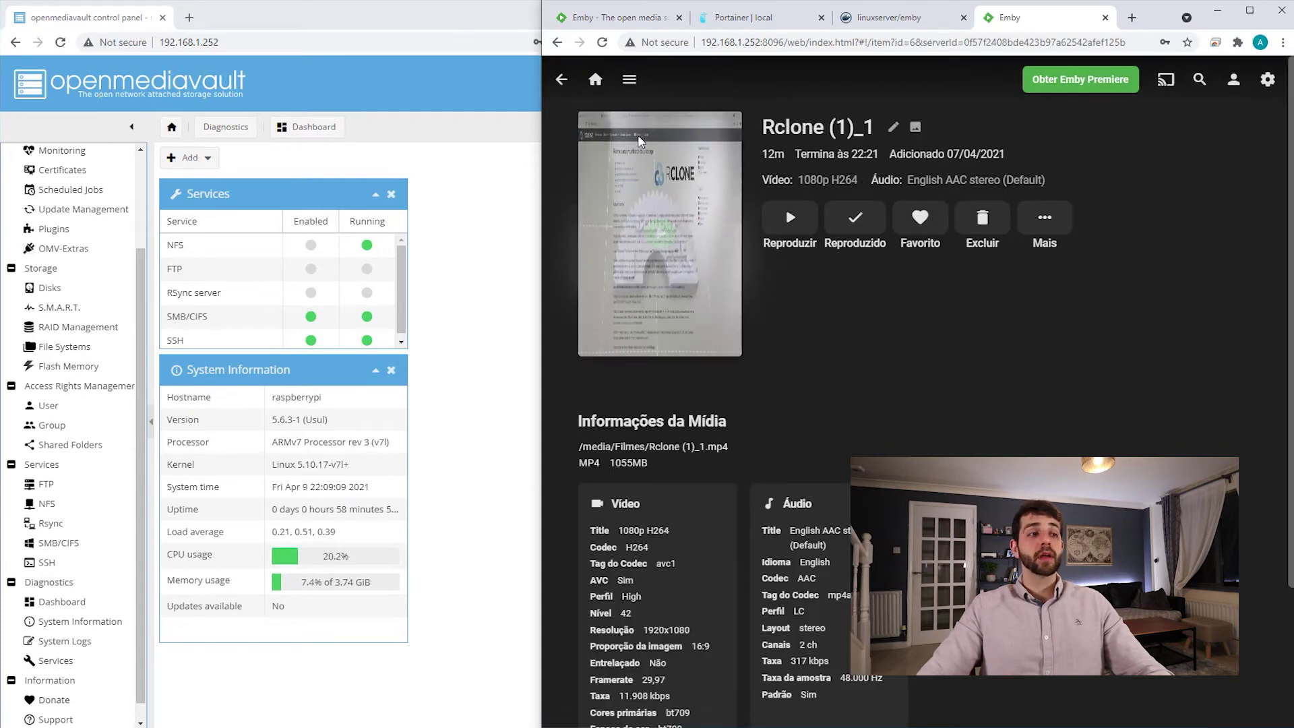
pyautogui.moveTo(732, 315)
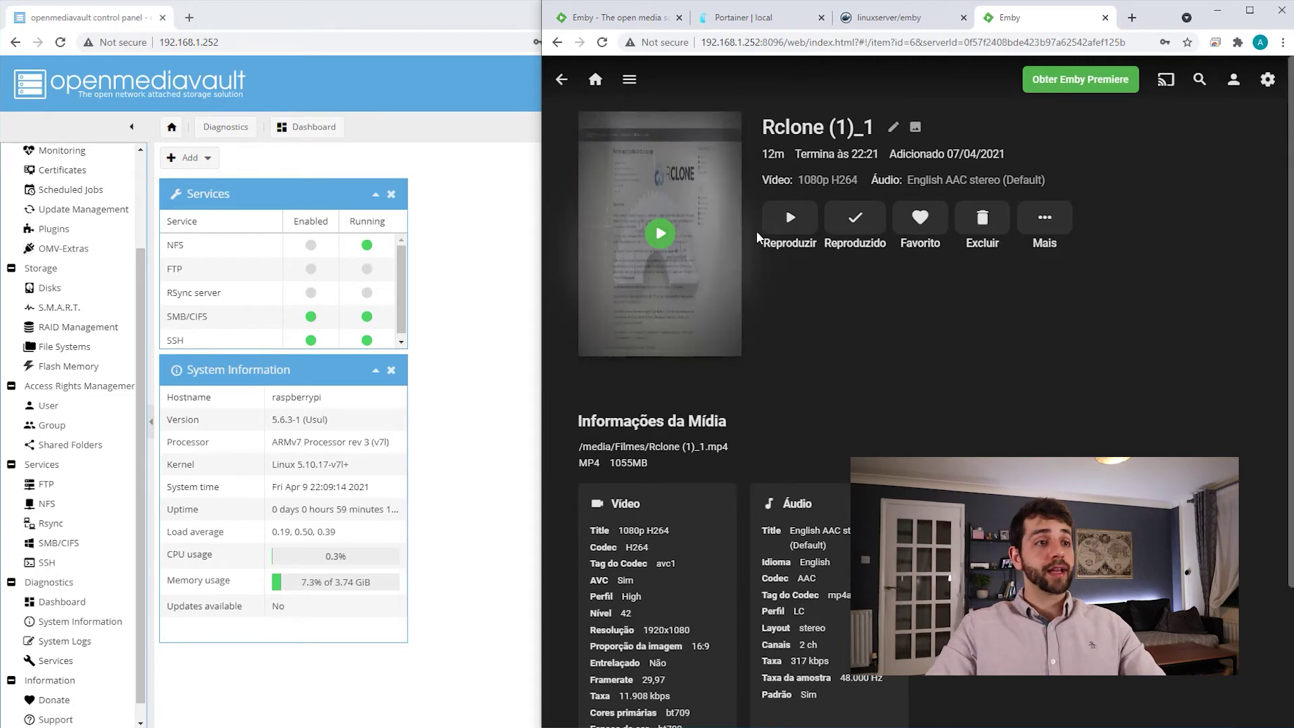
pyautogui.click(795, 219)
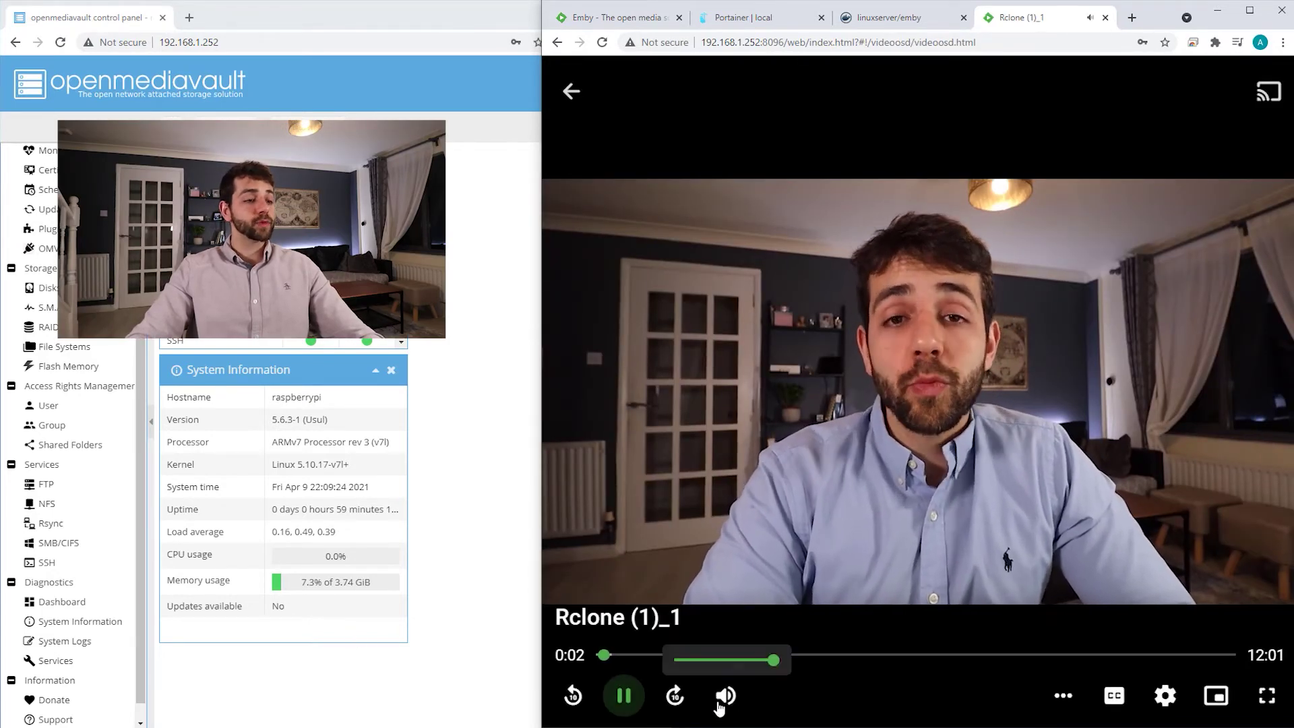
pyautogui.click(1164, 695)
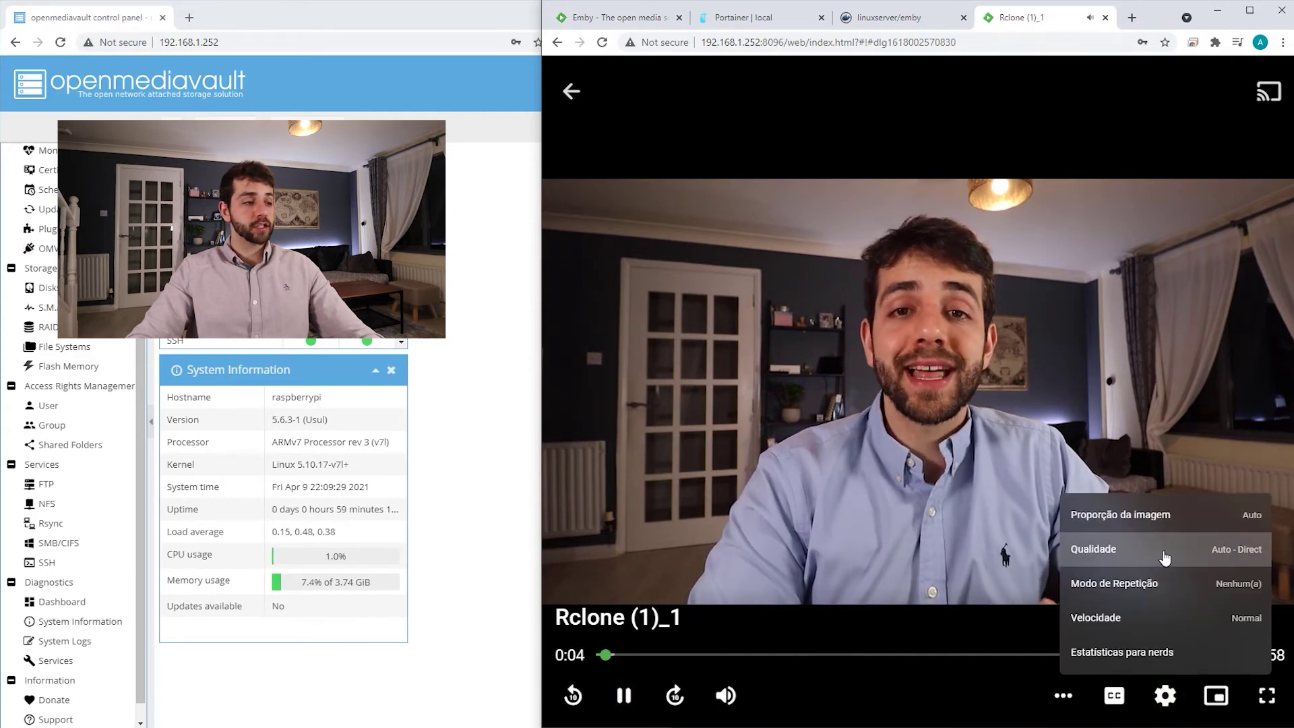
pyautogui.press('Escape')
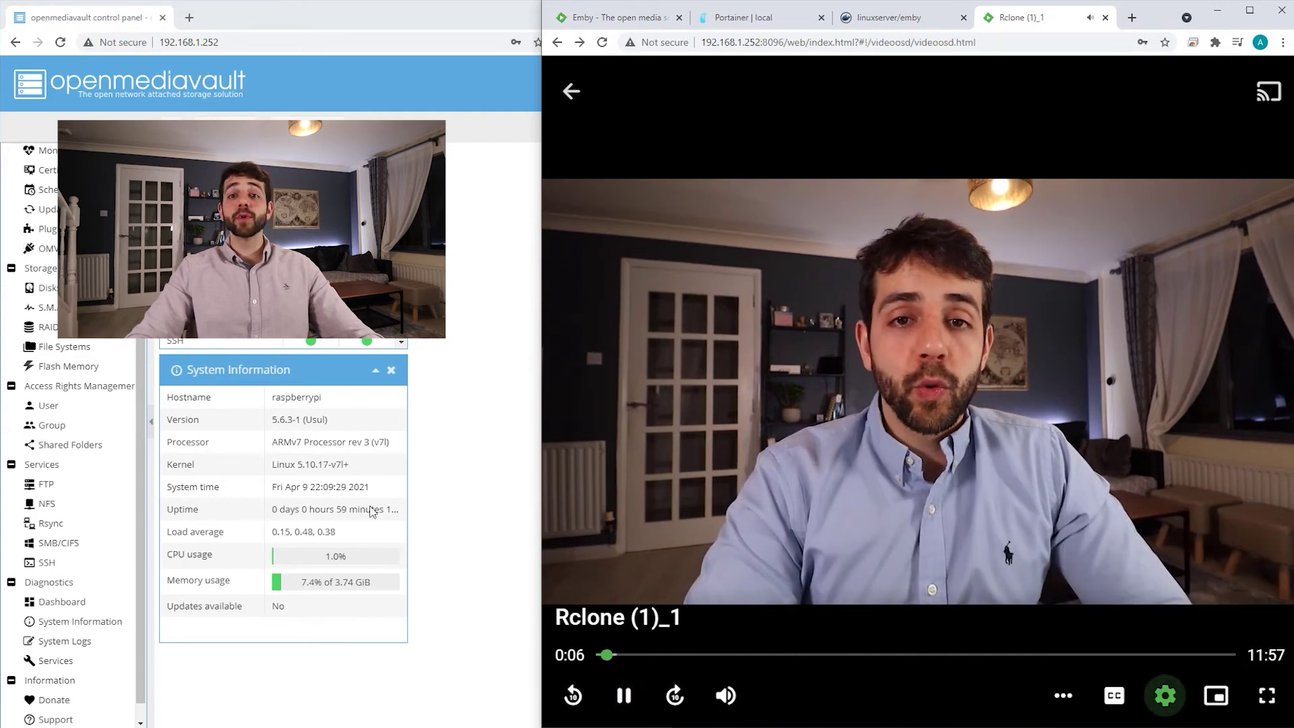
# Mute the playing movie and set its streaming quality to 480p - 1 Mbps to observe the effect on CPU usage
pyautogui.click(725, 695)
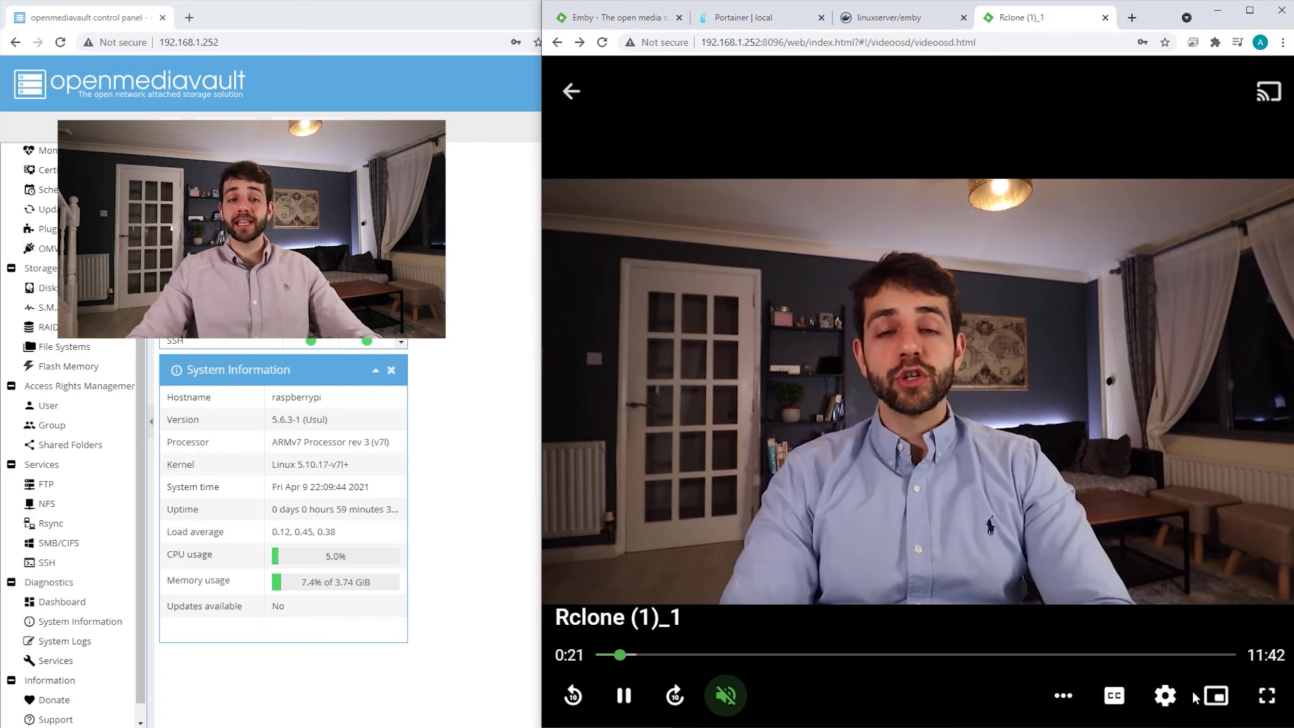
pyautogui.click(1164, 695)
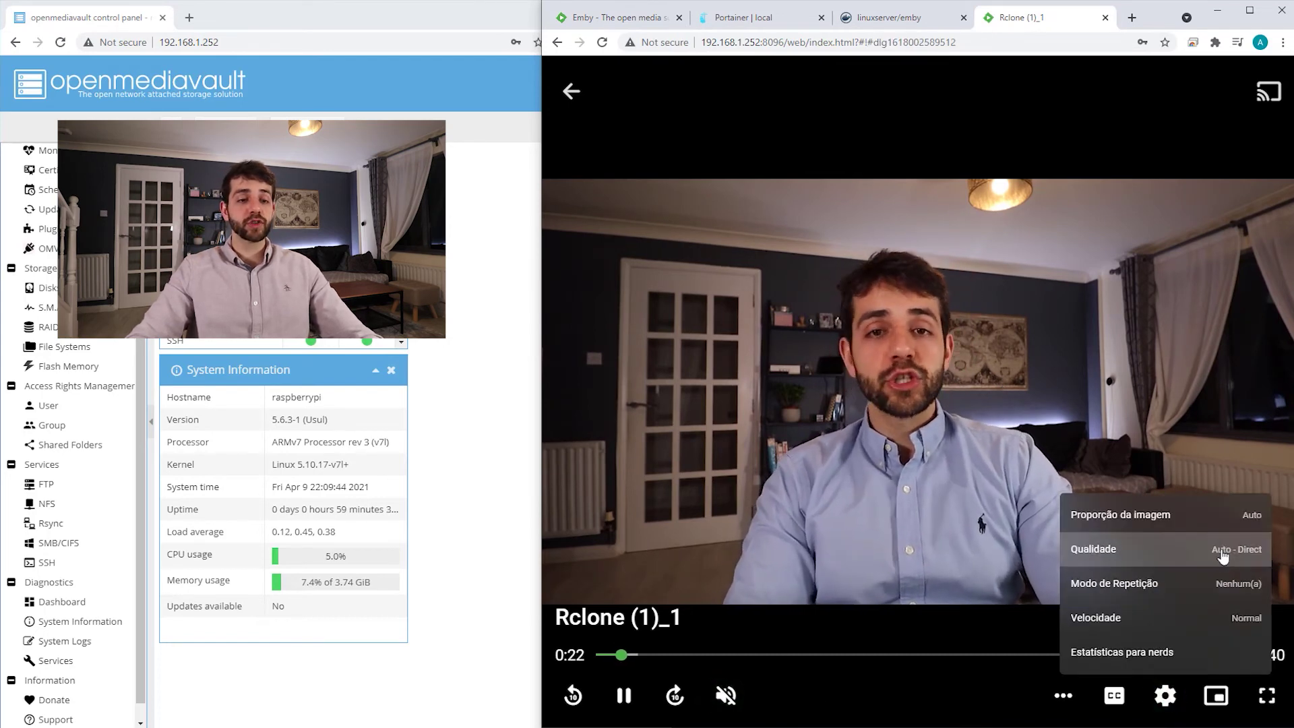
pyautogui.click(1179, 549)
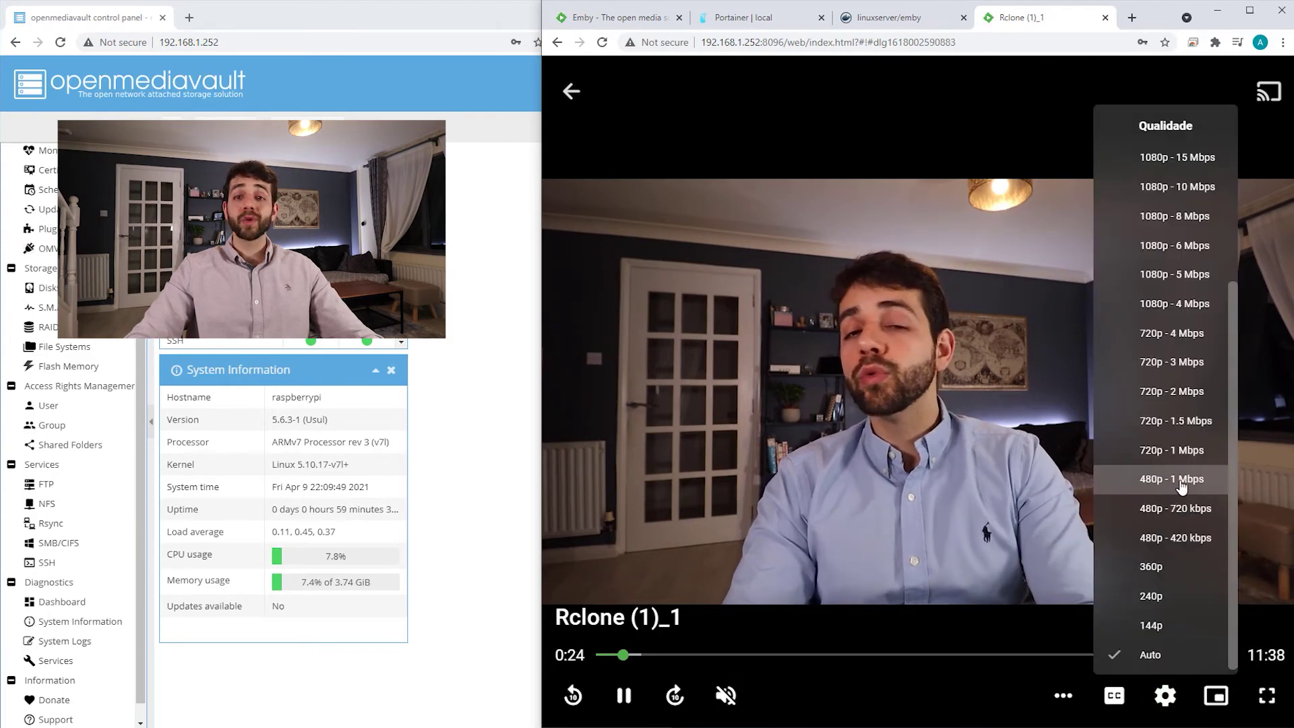
pyautogui.click(1178, 487)
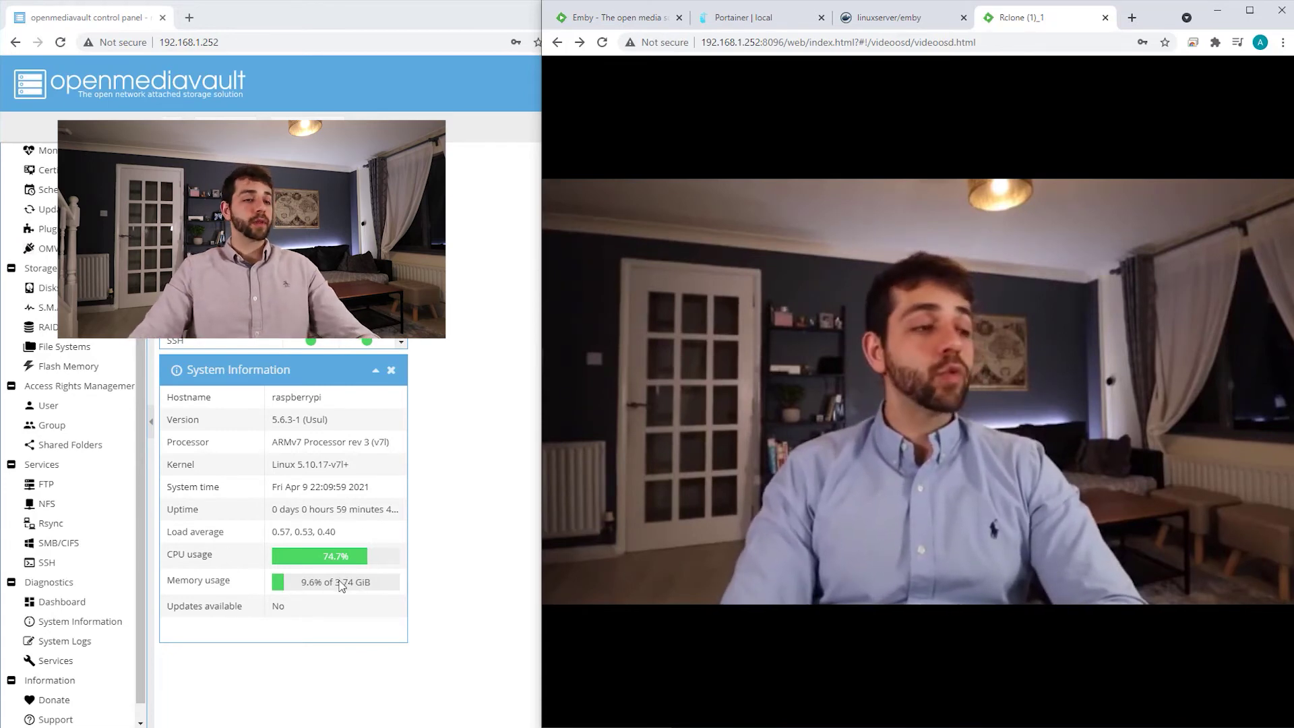
pyautogui.moveTo(1085, 586)
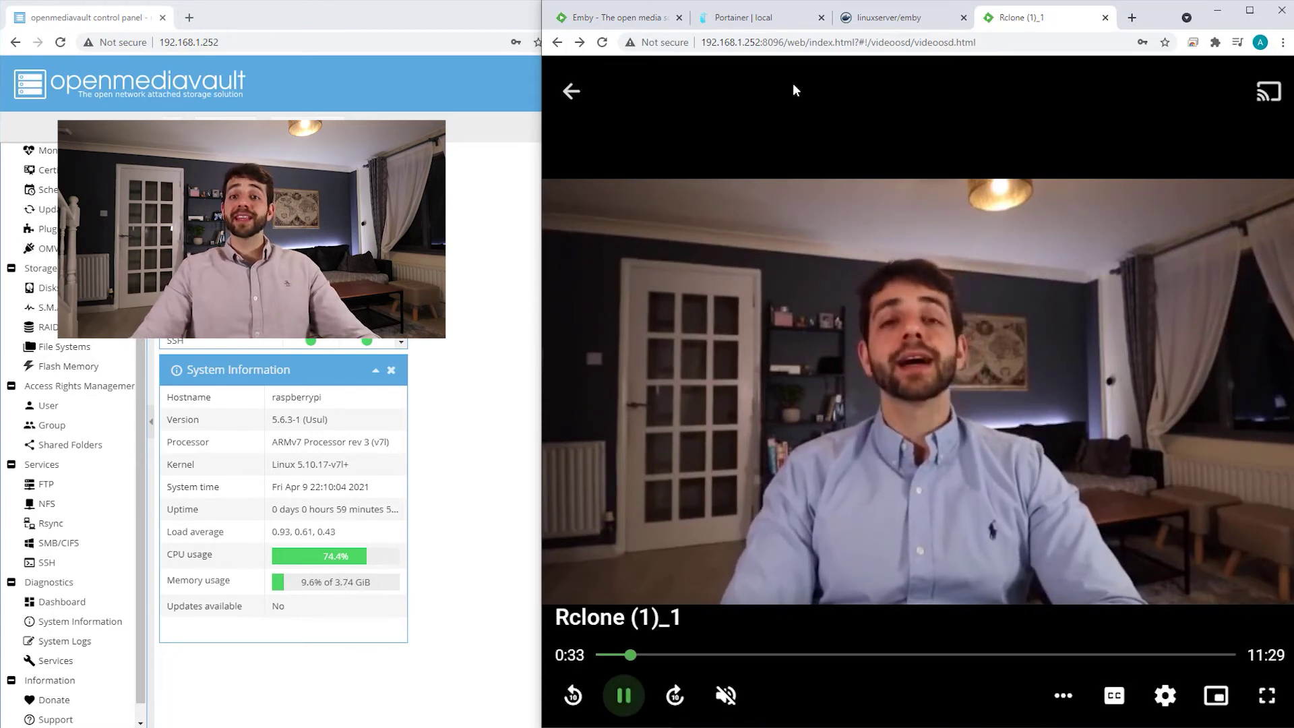
# Leave the playing movie, play 4K video Trial from the home page and check its playback options
pyautogui.click(570, 91)
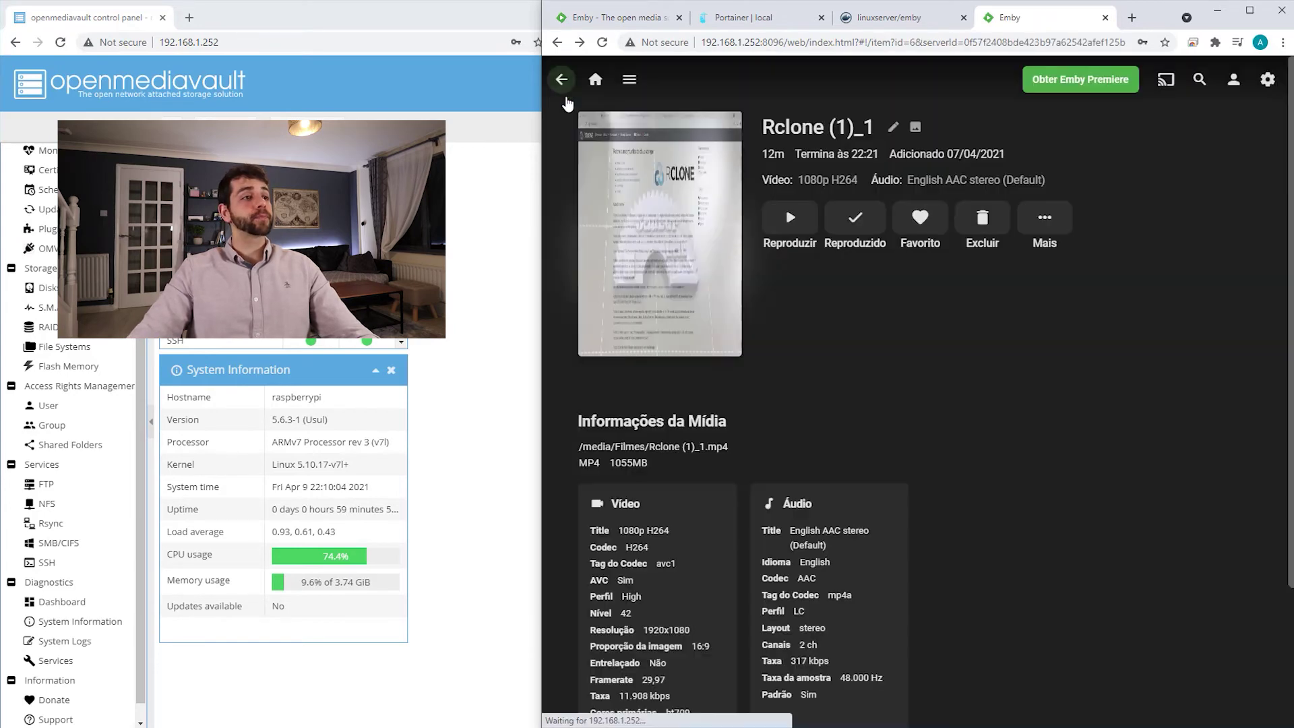
pyautogui.click(562, 80)
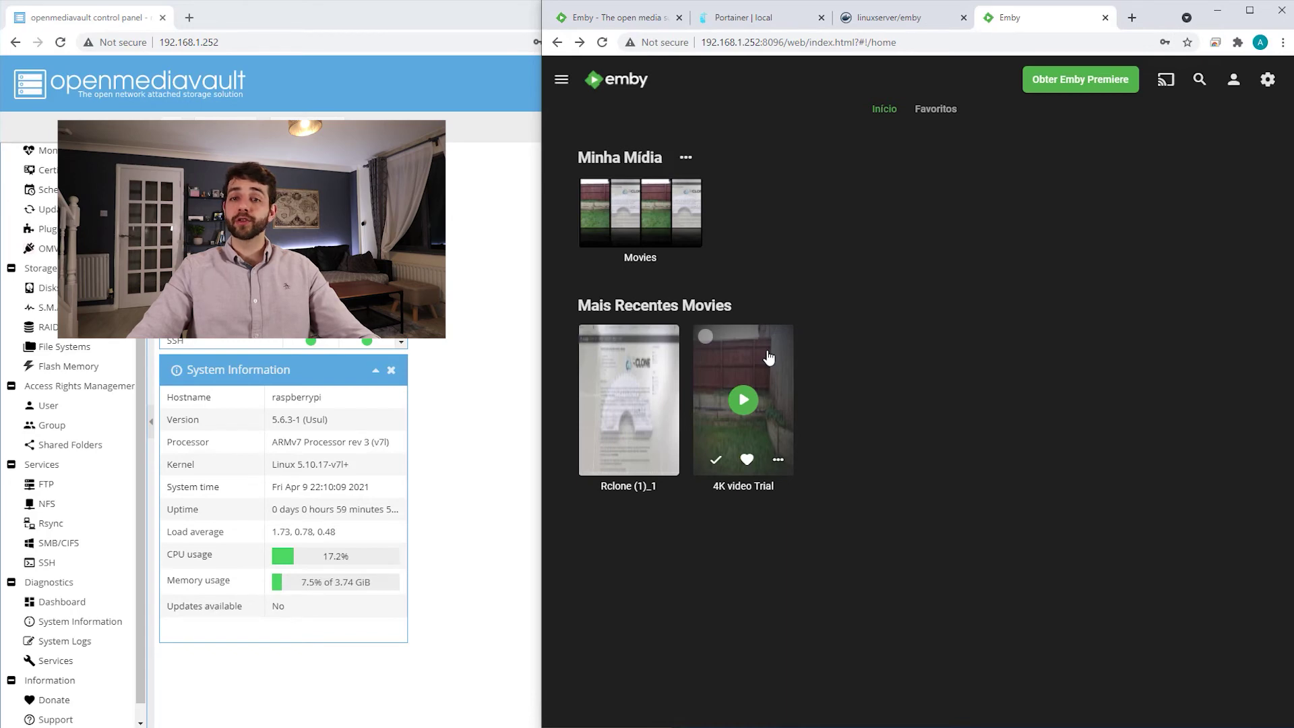
pyautogui.click(768, 358)
pyautogui.moveTo(783, 179); pyautogui.dragTo(846, 182)
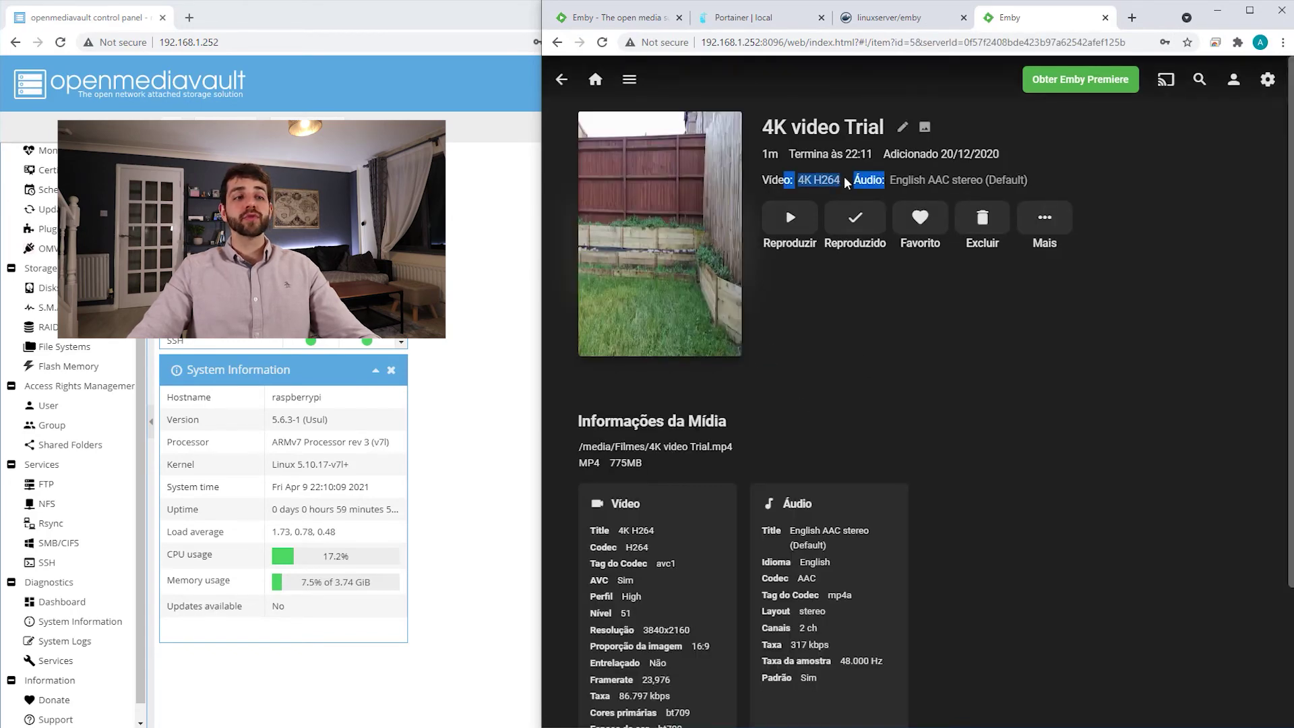
pyautogui.click(795, 217)
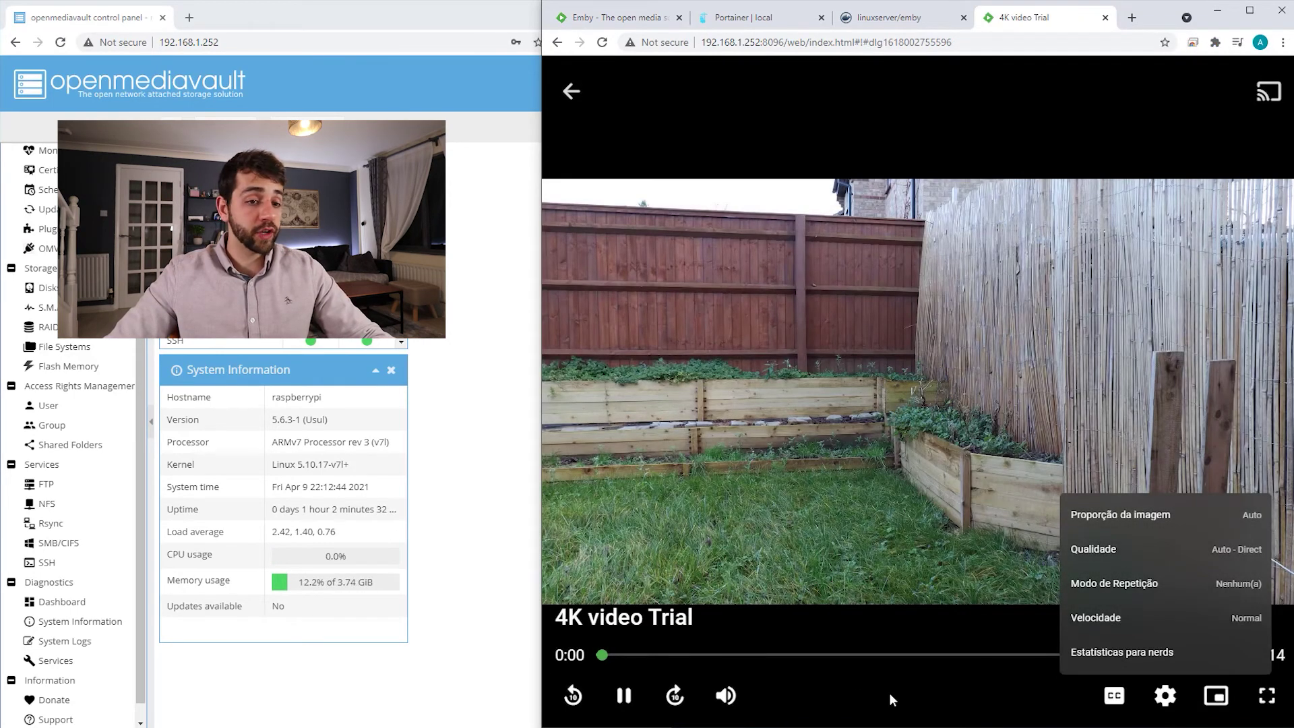
pyautogui.click(890, 693)
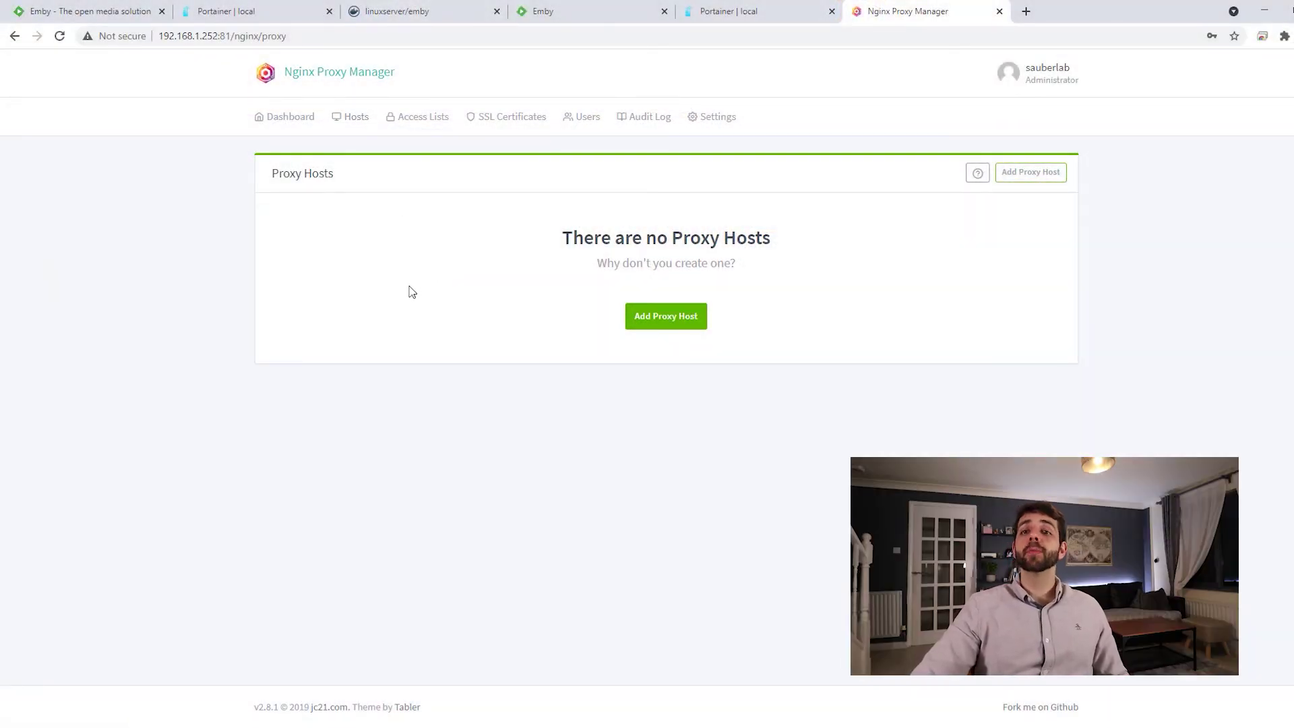
# Start a new proxy host in Nginx Proxy Manager with the domain name media.sauber-lab.com
pyautogui.click(665, 316)
pyautogui.click(654, 184)
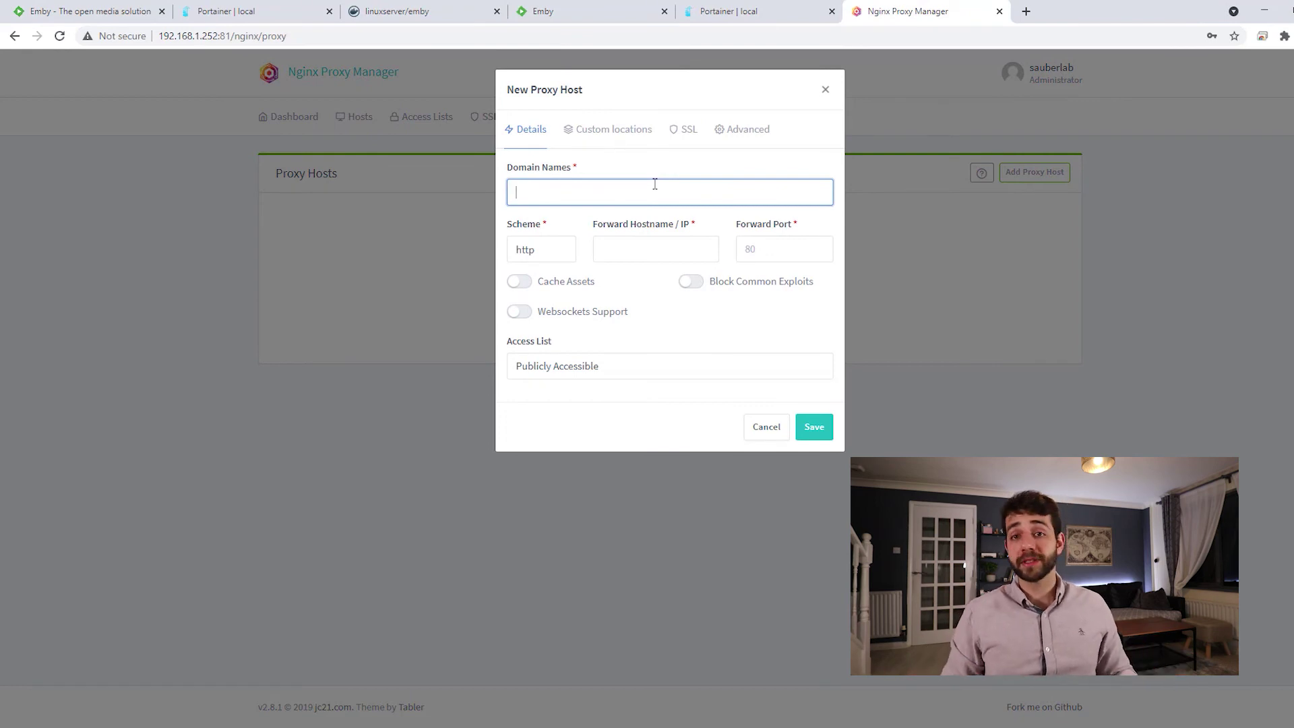
pyautogui.write('media')
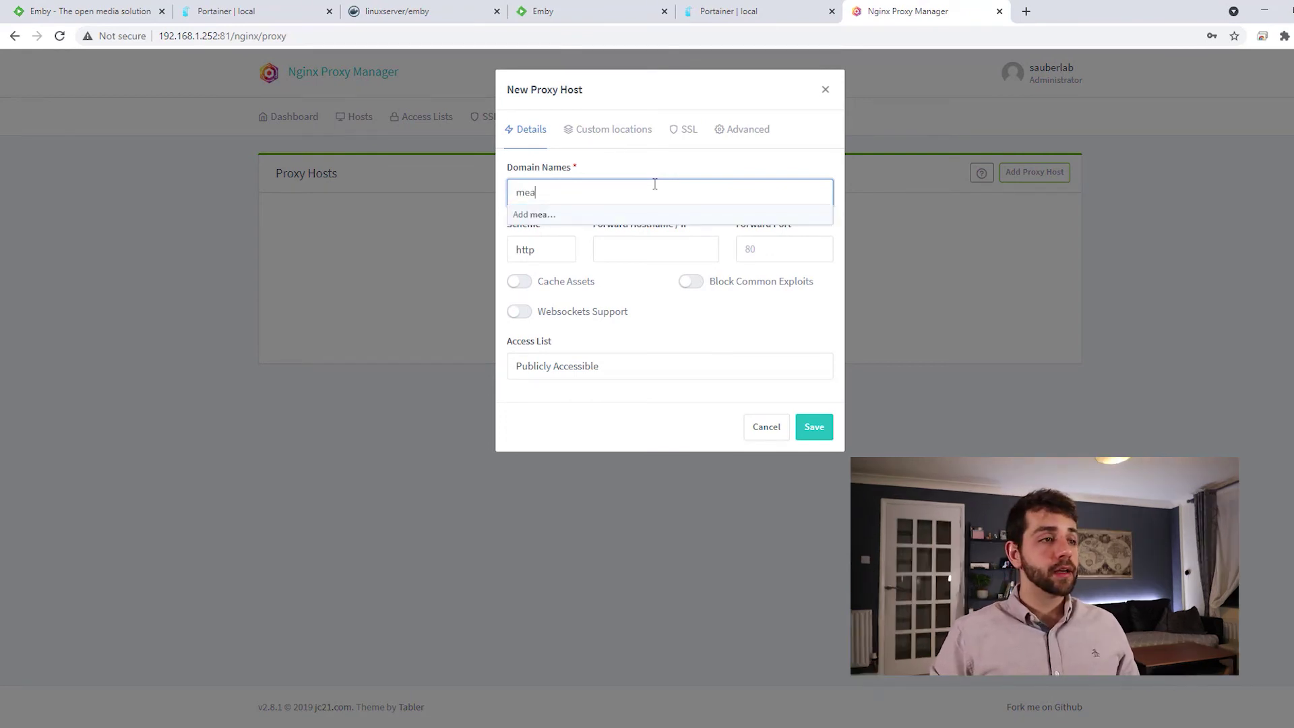
pyautogui.write('.sauber')
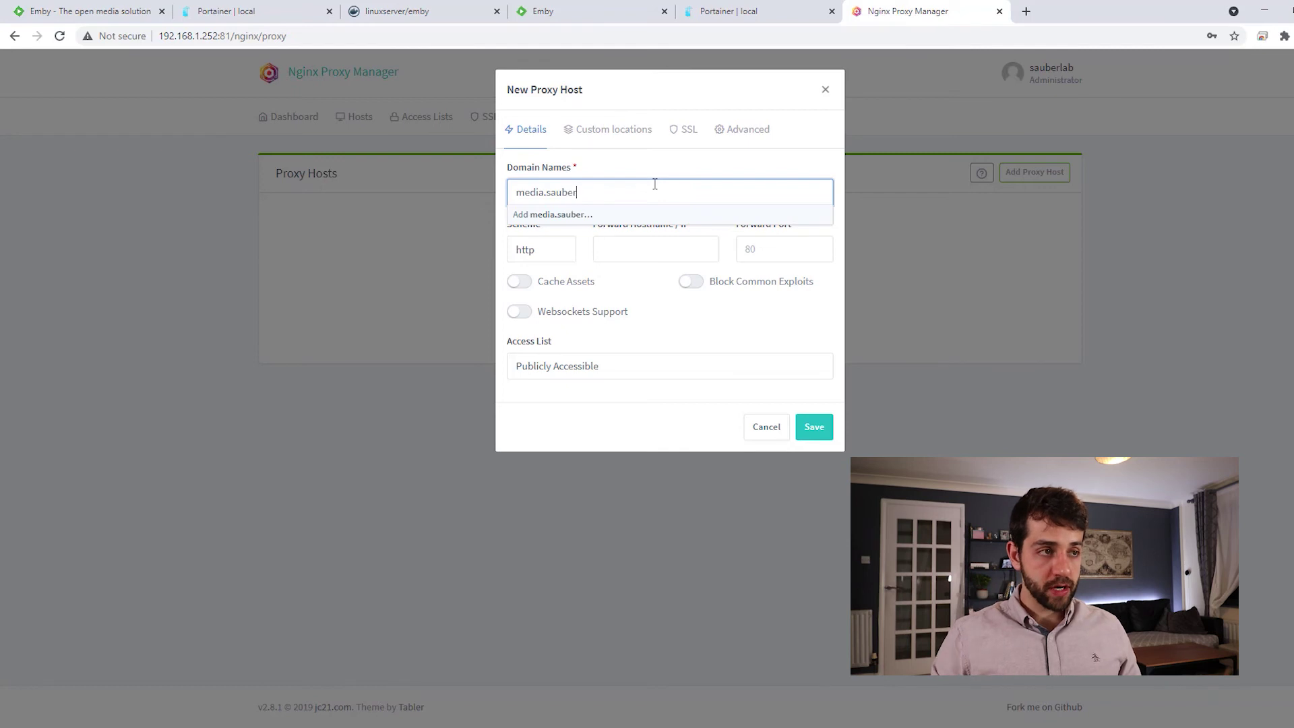
pyautogui.write('-lab.com')
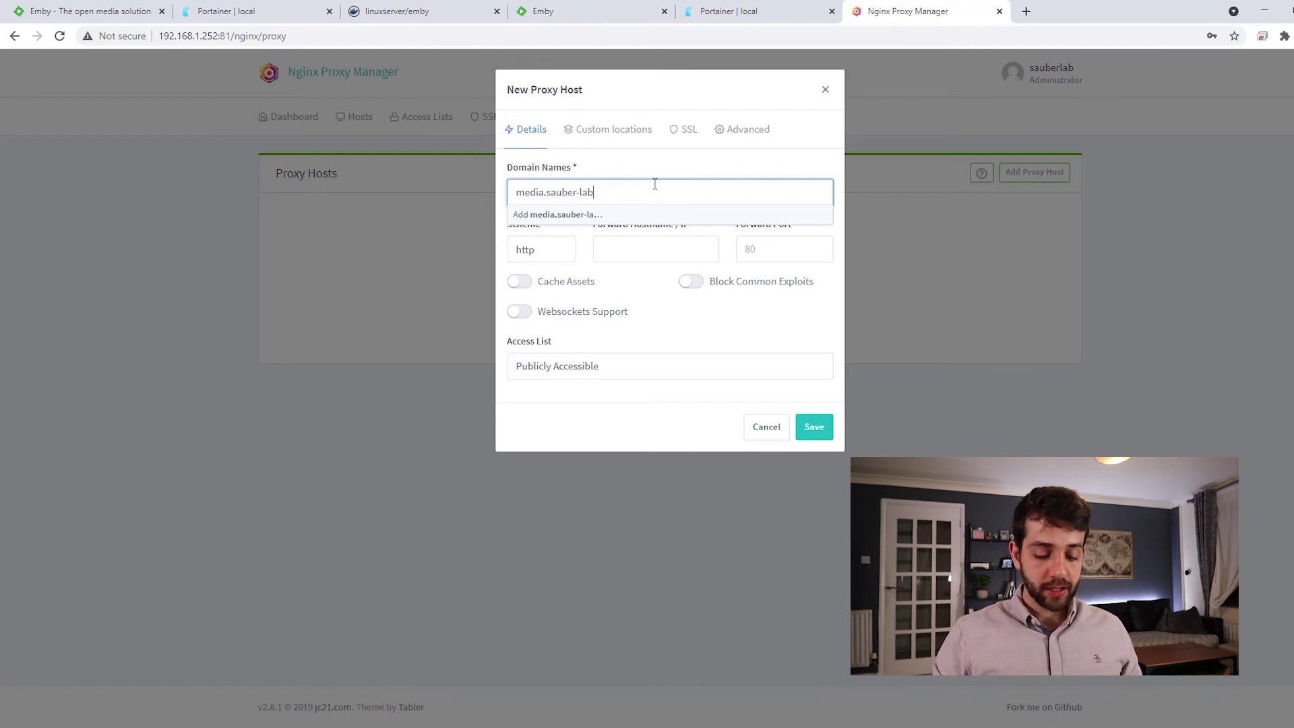
pyautogui.click(627, 215)
# Forward the new proxy host to 192.168.1.252 on port 8096 and enable blocking of common exploits
pyautogui.click(635, 257)
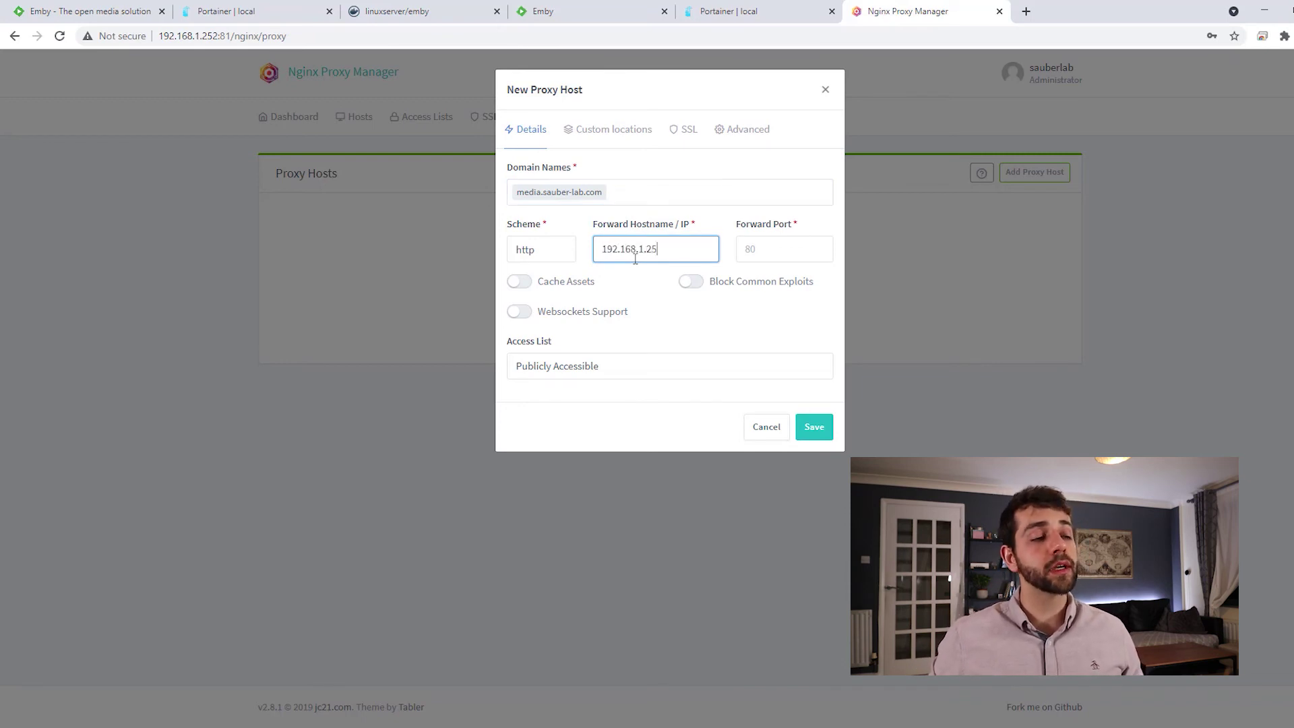
pyautogui.press('Tab')
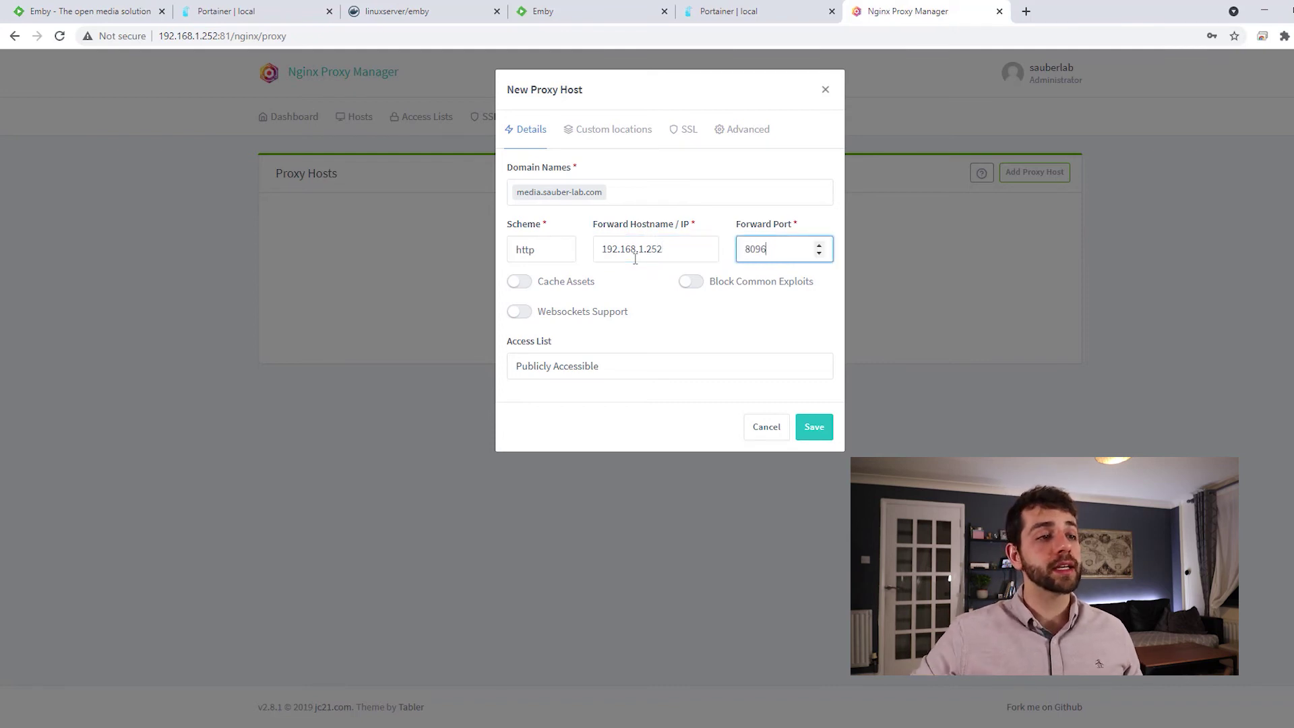
pyautogui.click(690, 283)
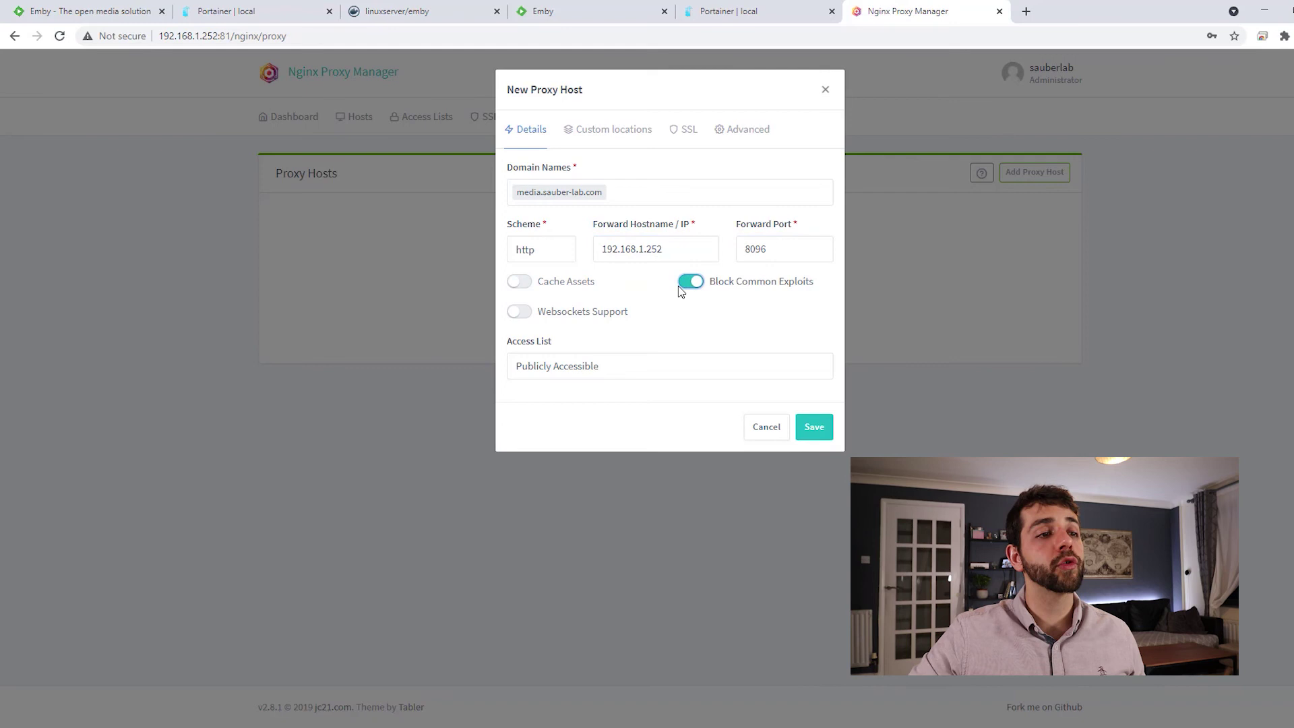
# Request a new SSL certificate for the proxy host with Force SSL, agree to the Let's Encrypt terms and save the host
pyautogui.click(687, 132)
pyautogui.click(544, 196)
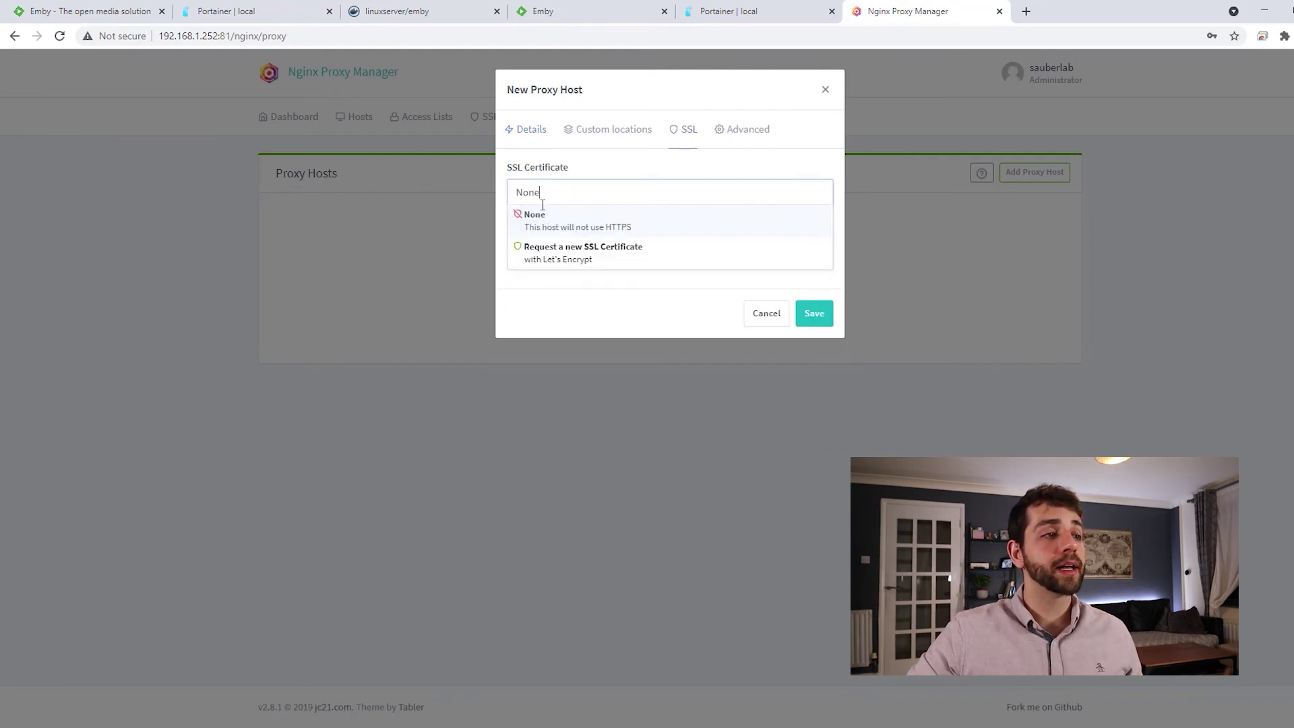
pyautogui.click(568, 253)
pyautogui.click(519, 225)
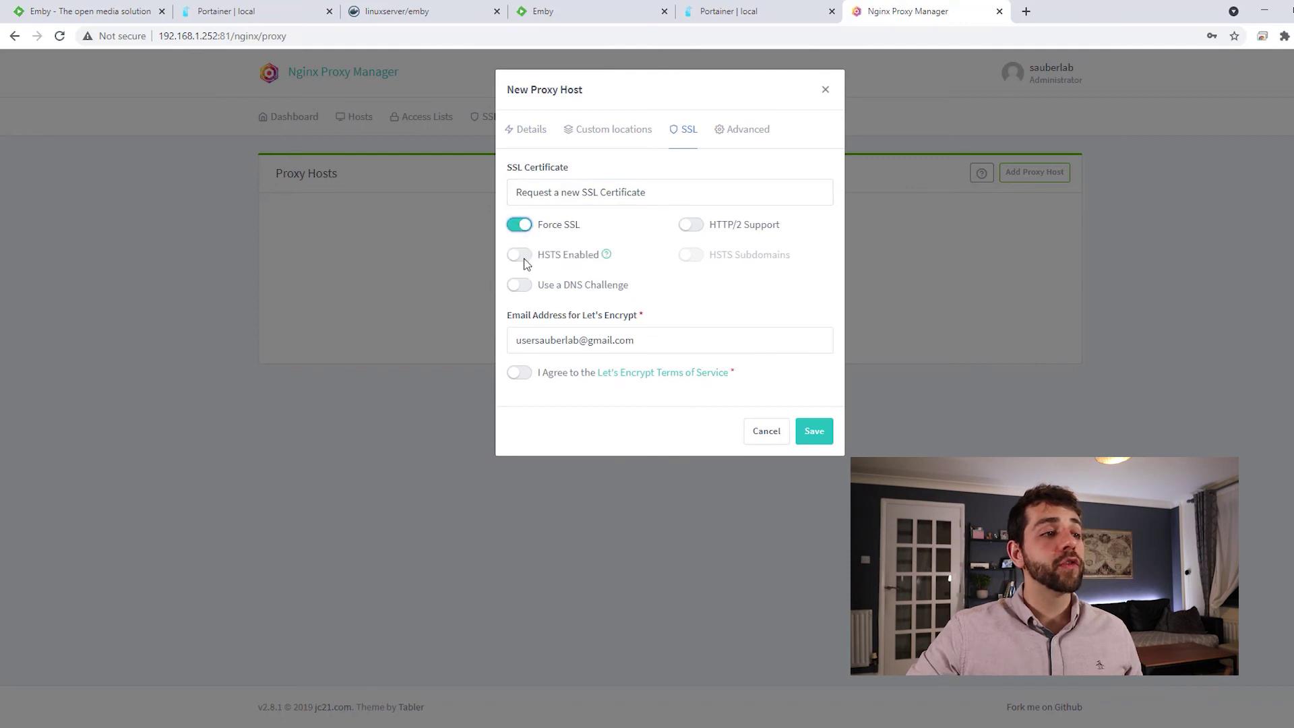
pyautogui.click(519, 374)
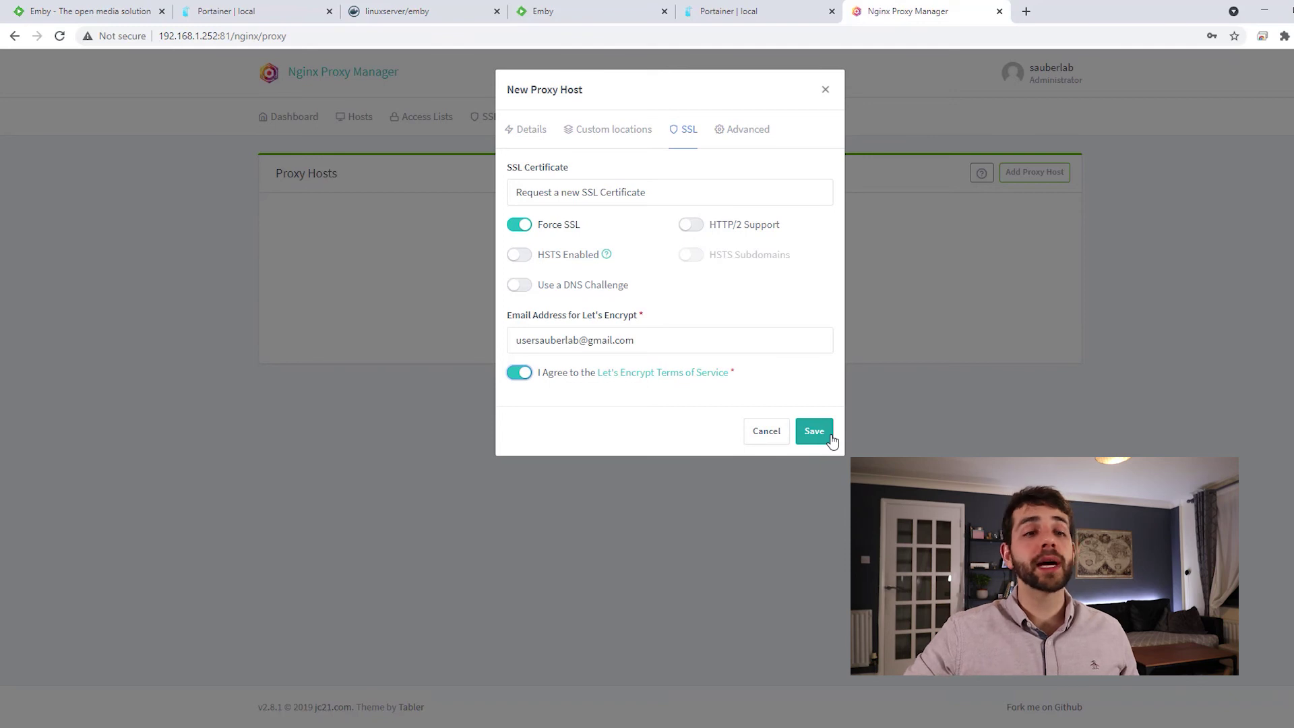
pyautogui.click(810, 439)
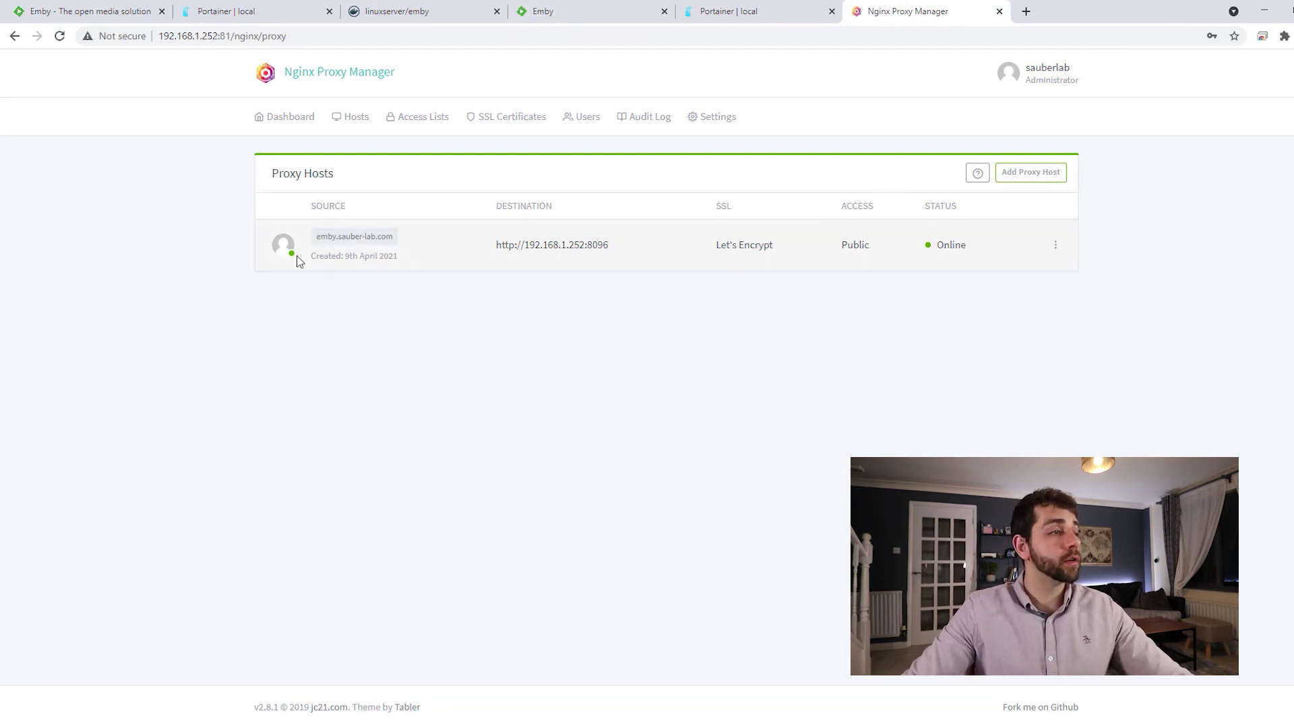
# Open emby.sauber-lab.com from the proxy host list, sign in as sauberlab with the account password and dismiss the browser's save-password prompt
pyautogui.click(351, 237)
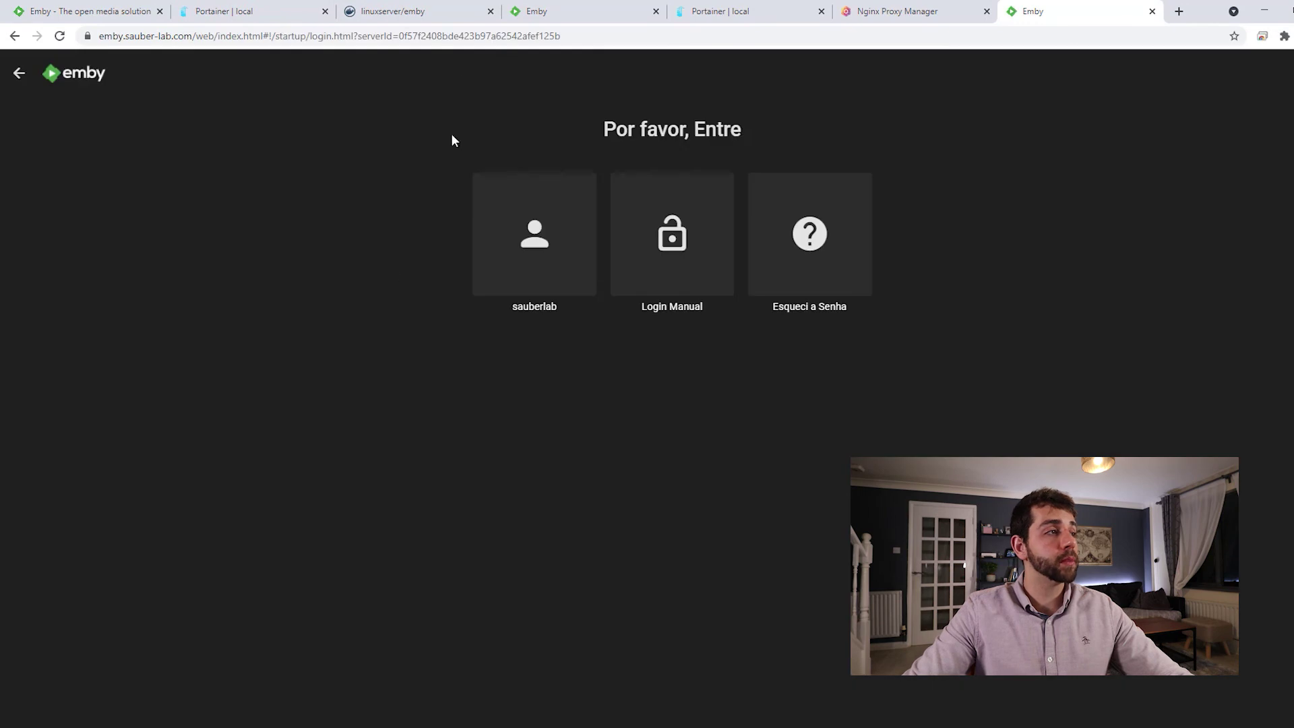
pyautogui.click(533, 240)
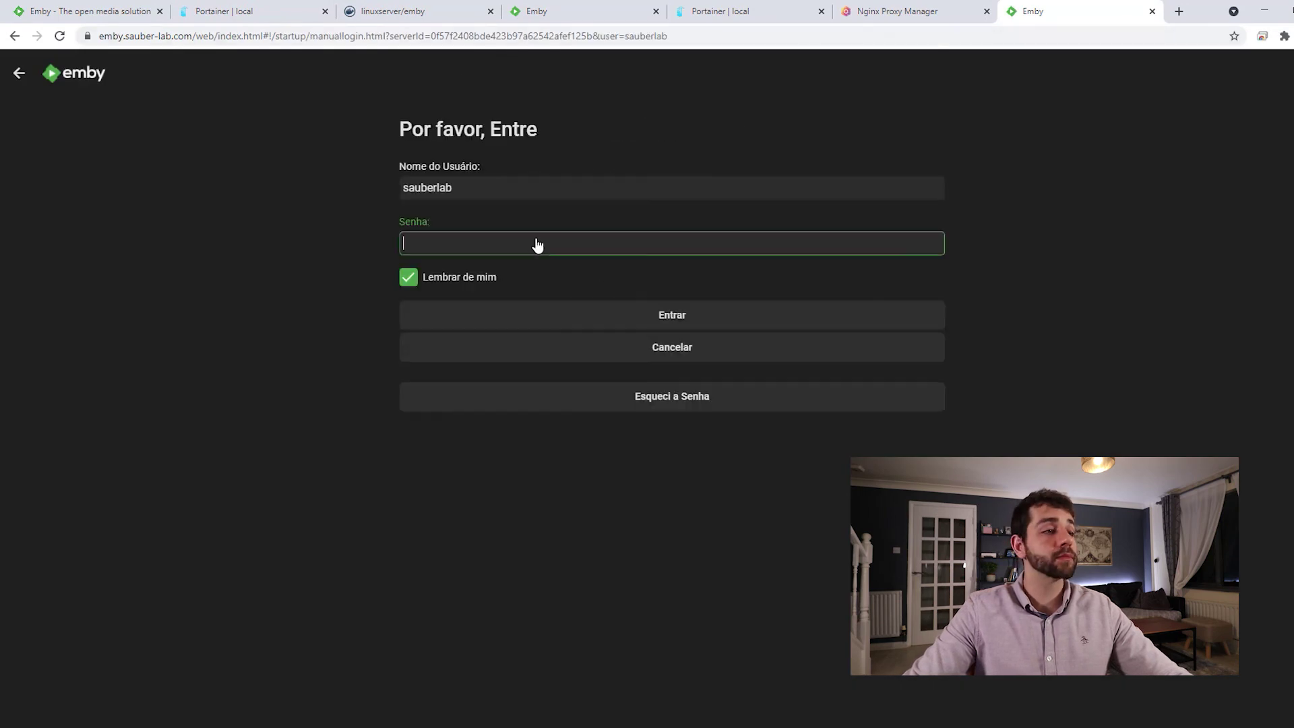
pyautogui.write('******')
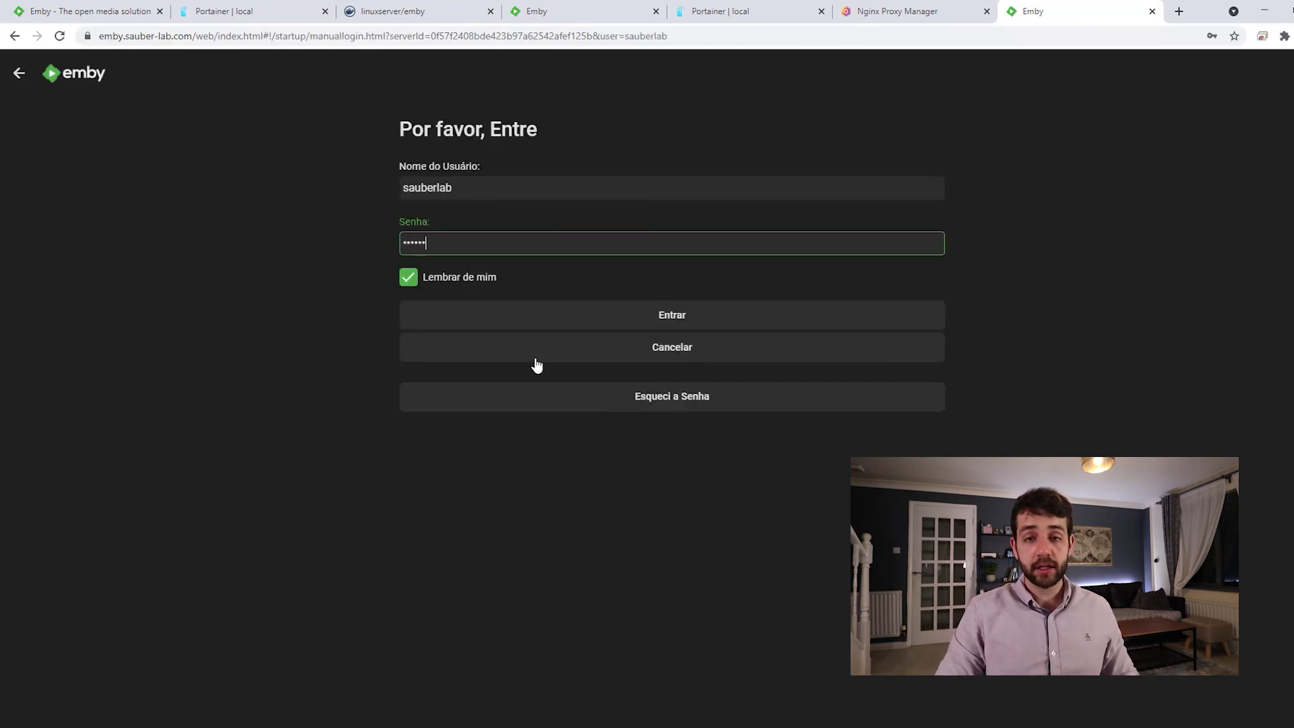
pyautogui.press('Return')
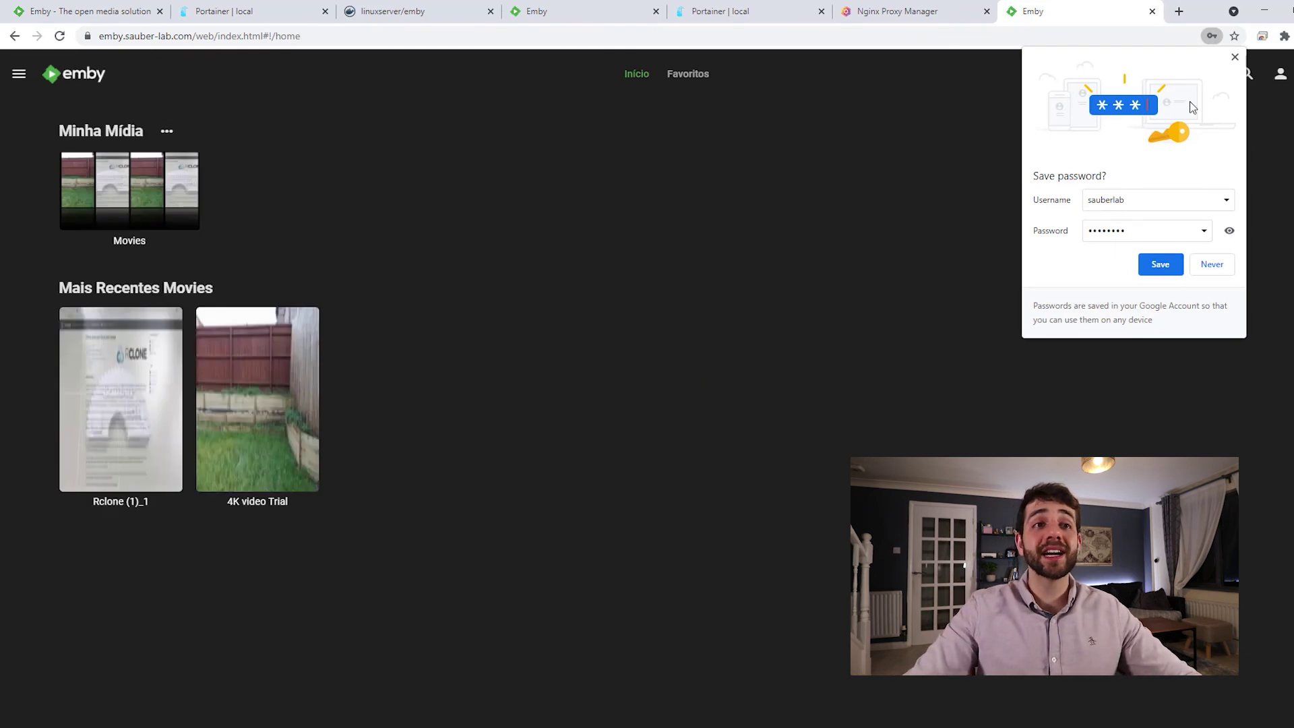
pyautogui.click(1235, 58)
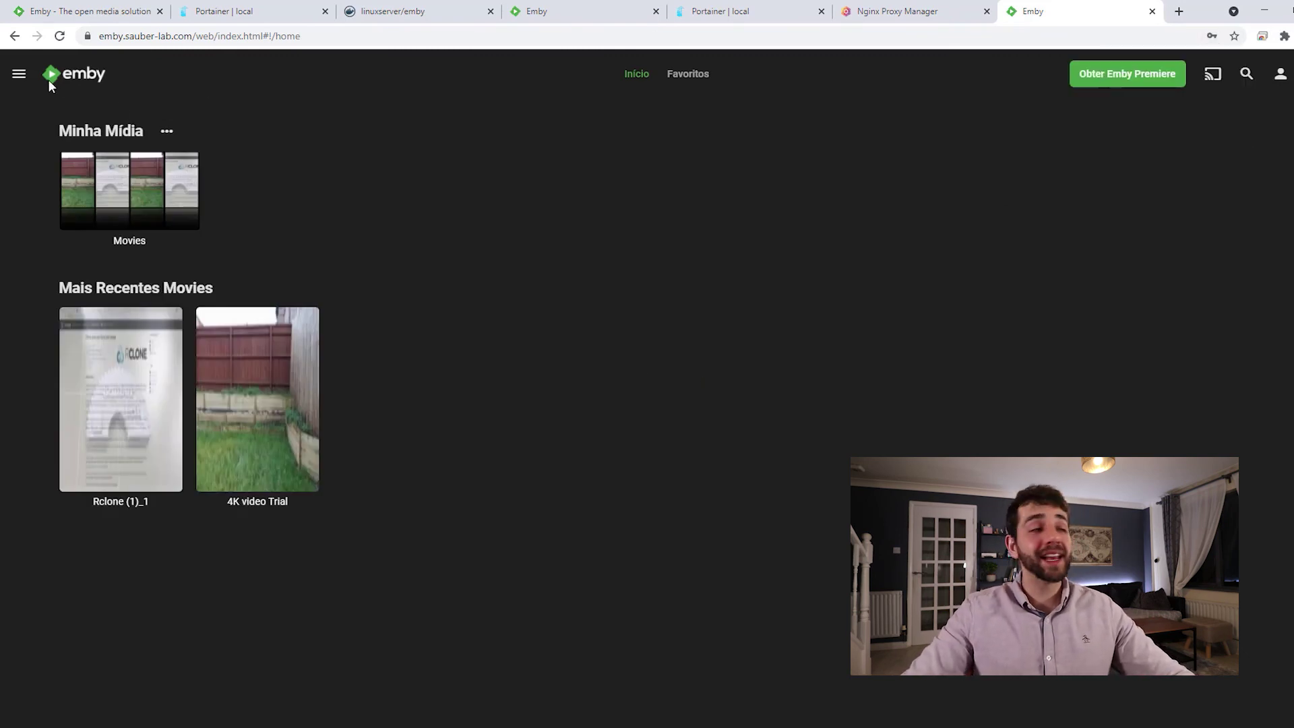
# Open the Emby server's network (Rede) settings and set the public HTTPS port number to 443
pyautogui.click(9, 77)
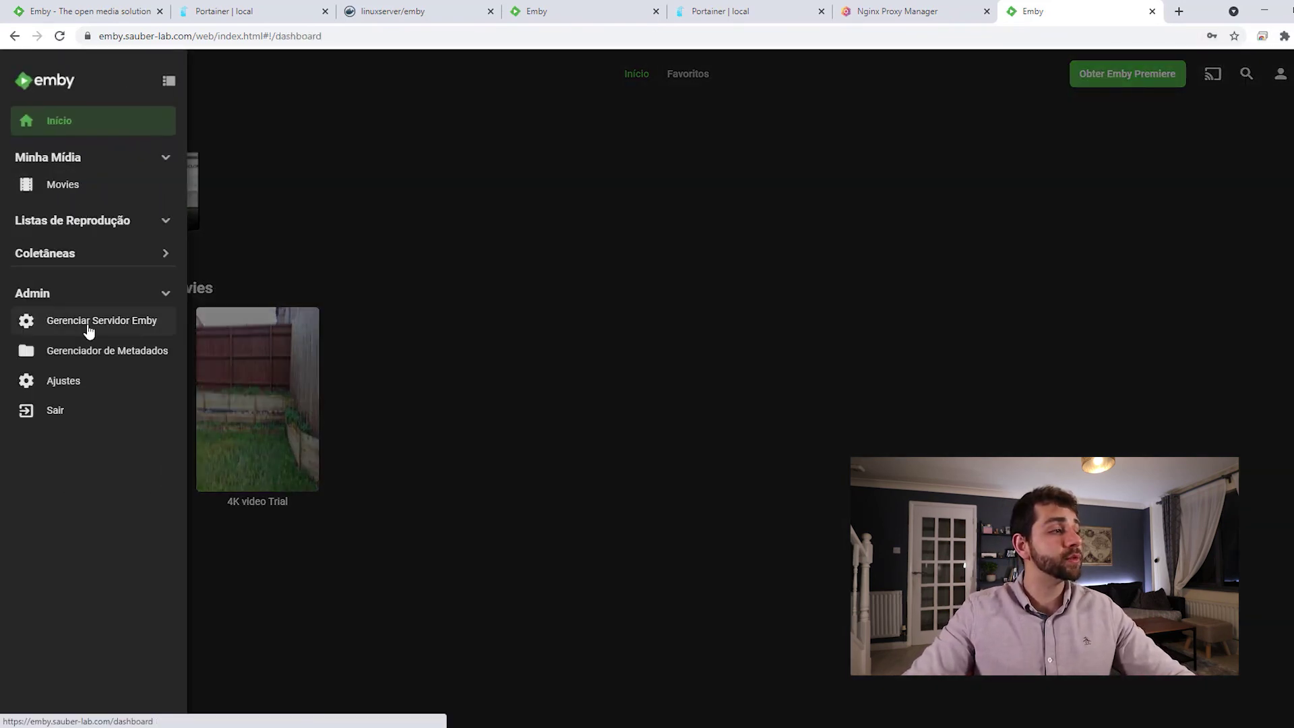
pyautogui.click(87, 326)
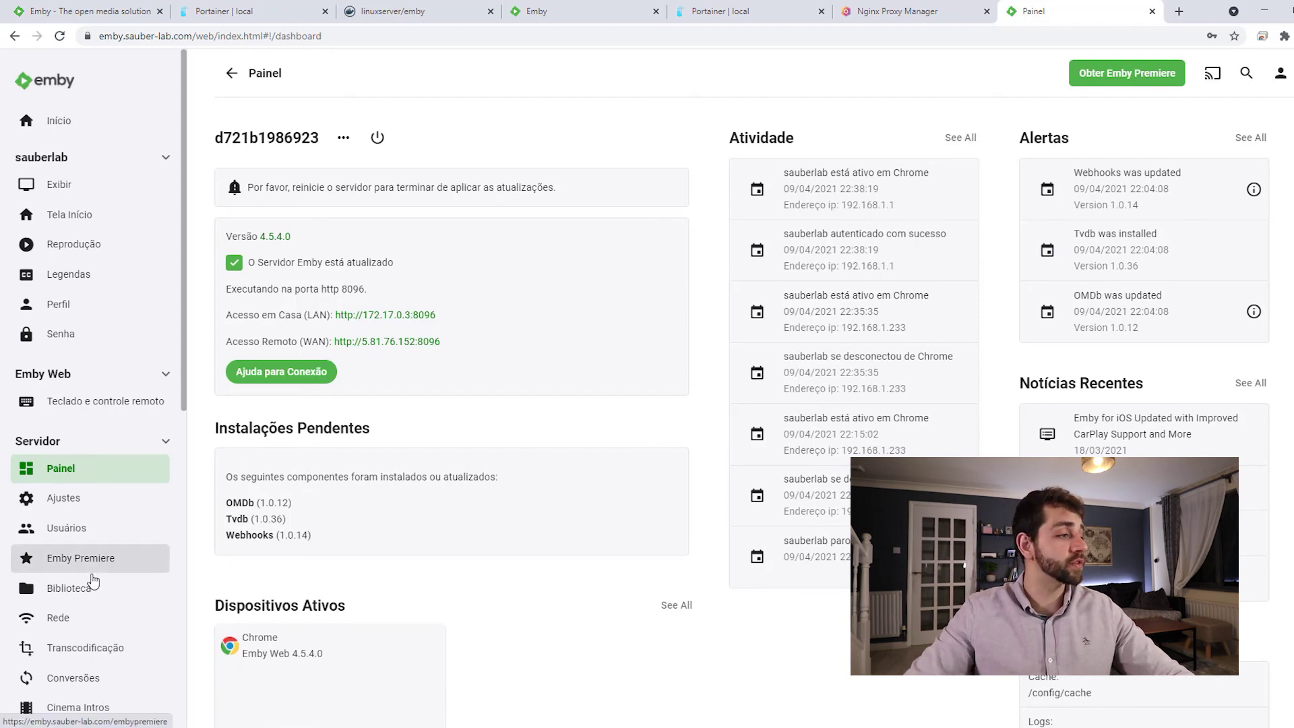
pyautogui.scroll(-2, 99, 553)
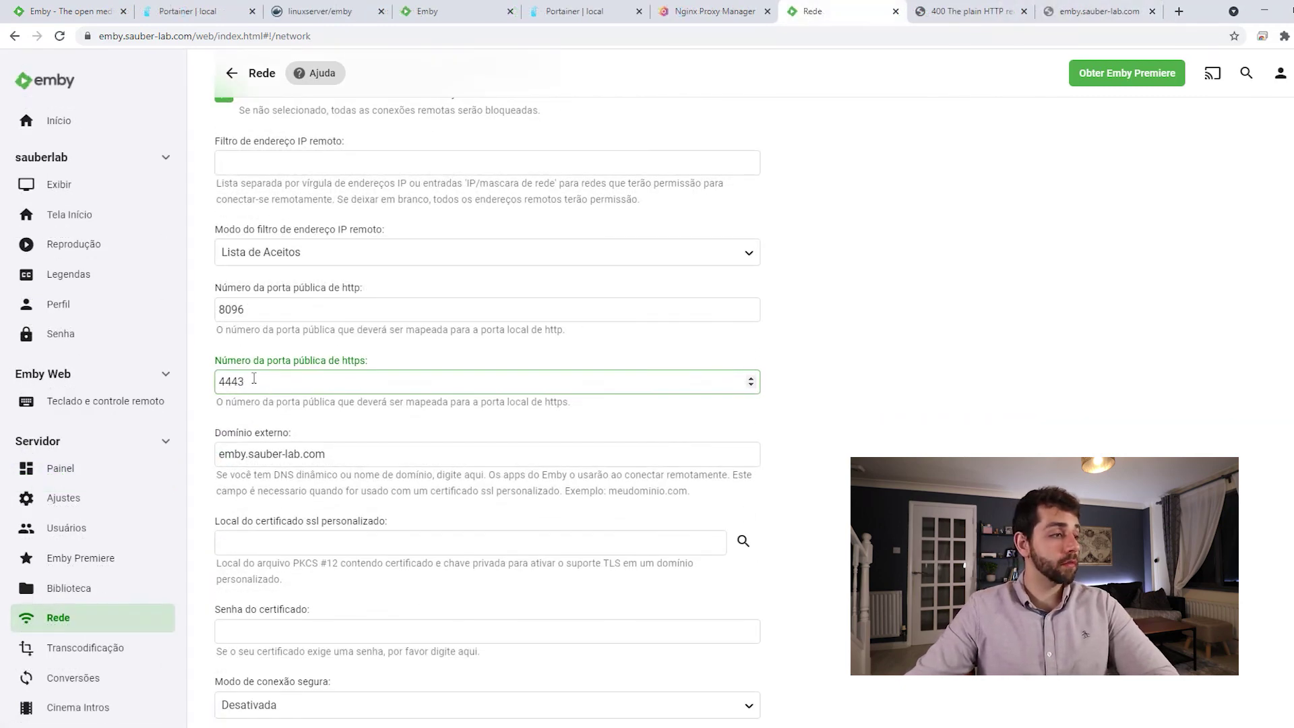
pyautogui.press('BackSpace')
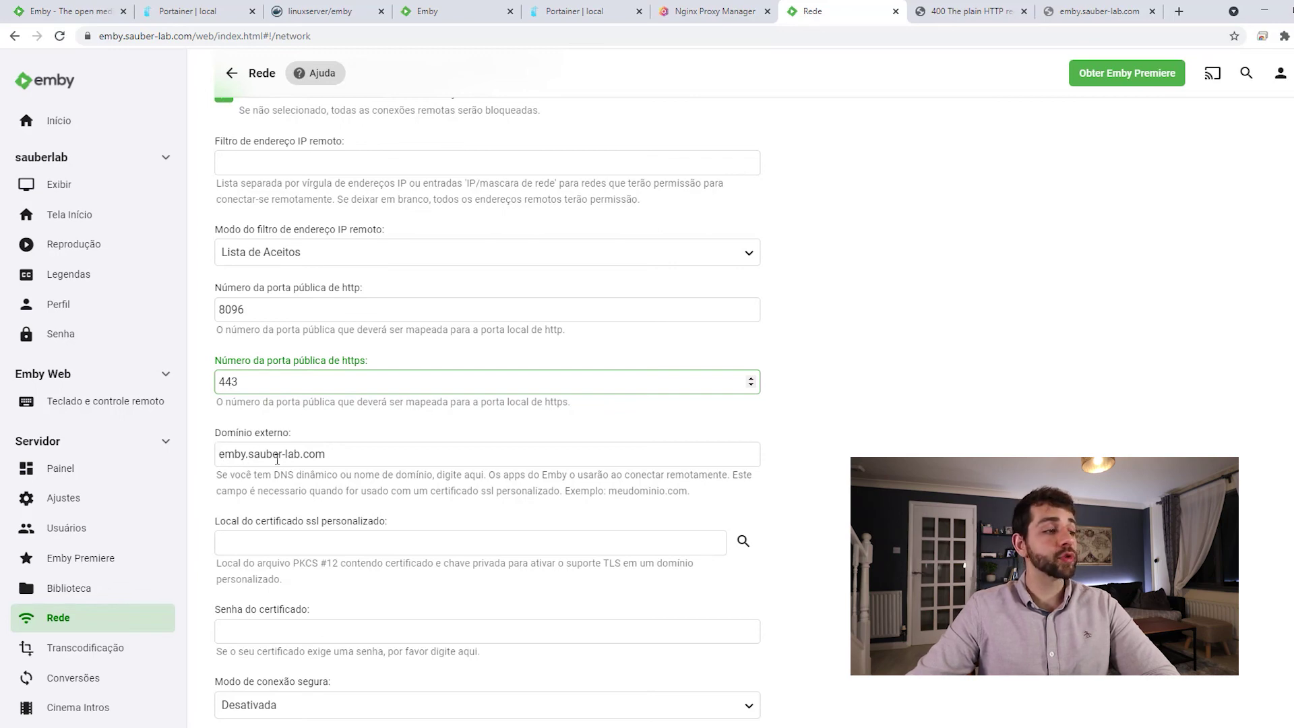
# Set the secure connection mode to "Tratado pelo proxy reverso" and save the network settings
pyautogui.scroll(-3, 345, 460)
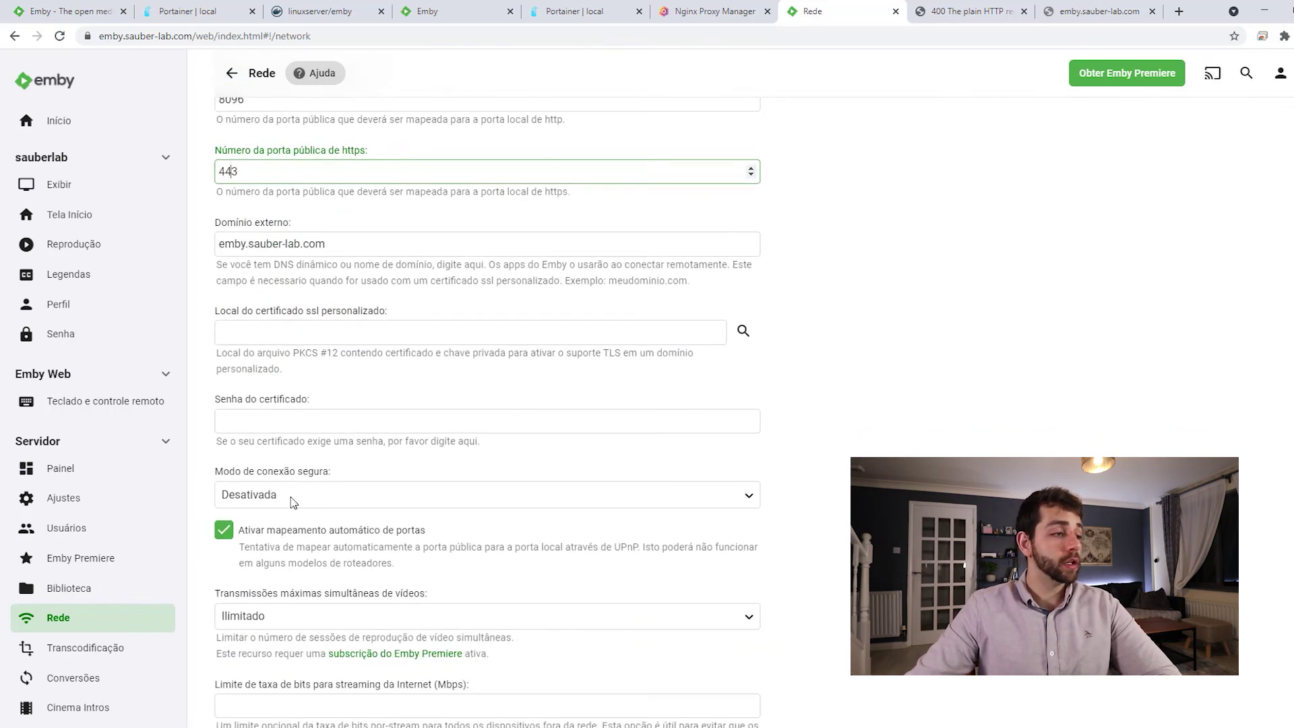
pyautogui.click(309, 496)
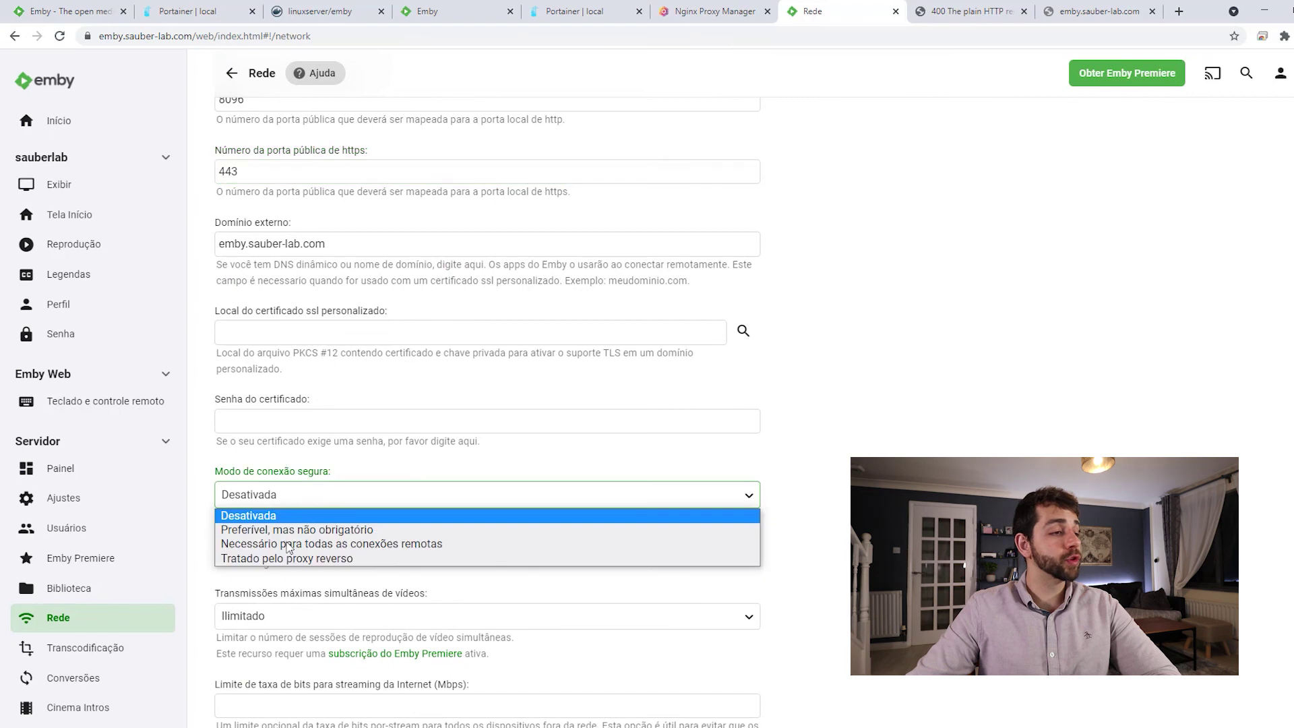
pyautogui.click(286, 559)
pyautogui.scroll(-2, 528, 570)
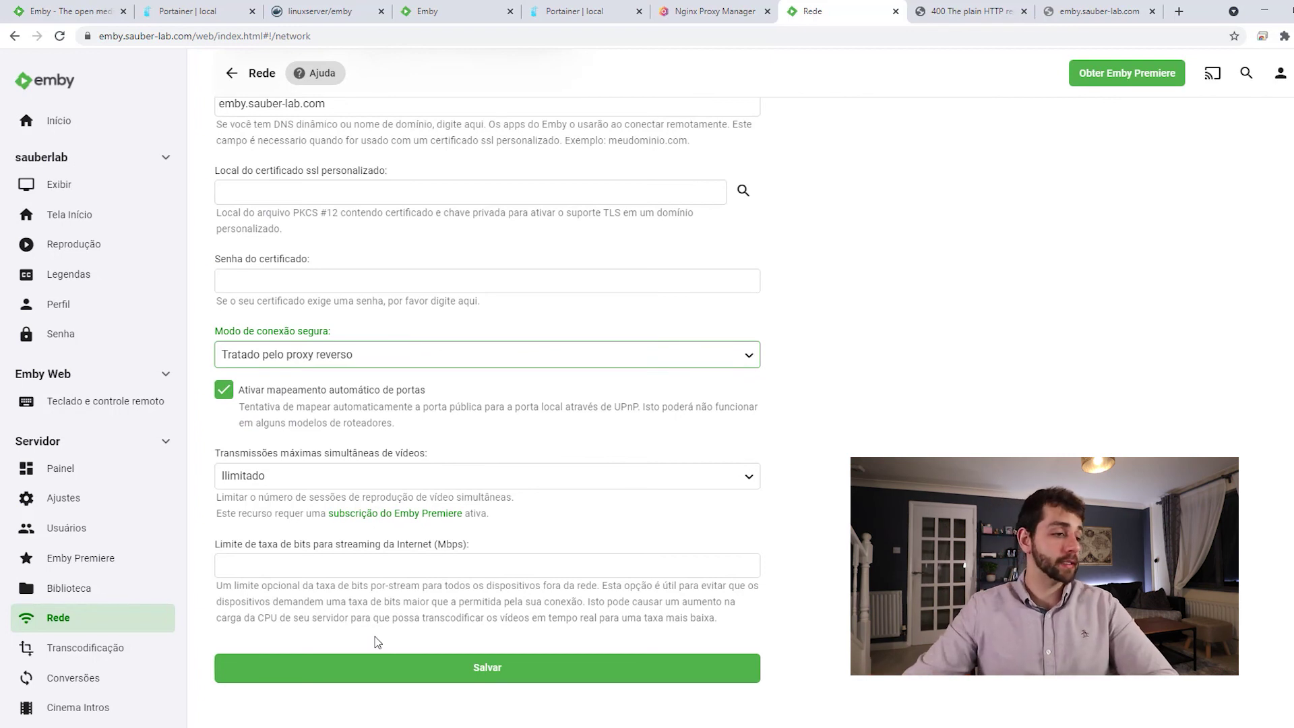
pyautogui.click(372, 672)
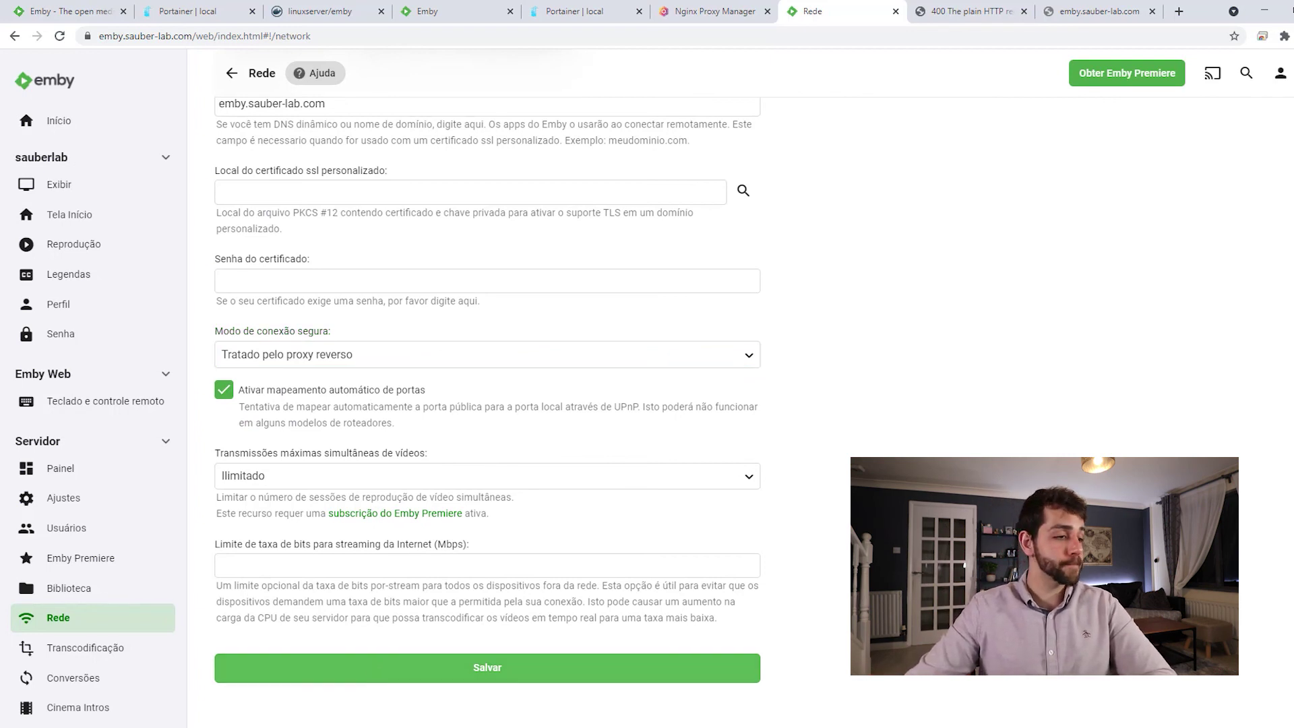
# Return to the server dashboard, test the remote (WAN) access link in a new tab, and close that tab
pyautogui.click(67, 475)
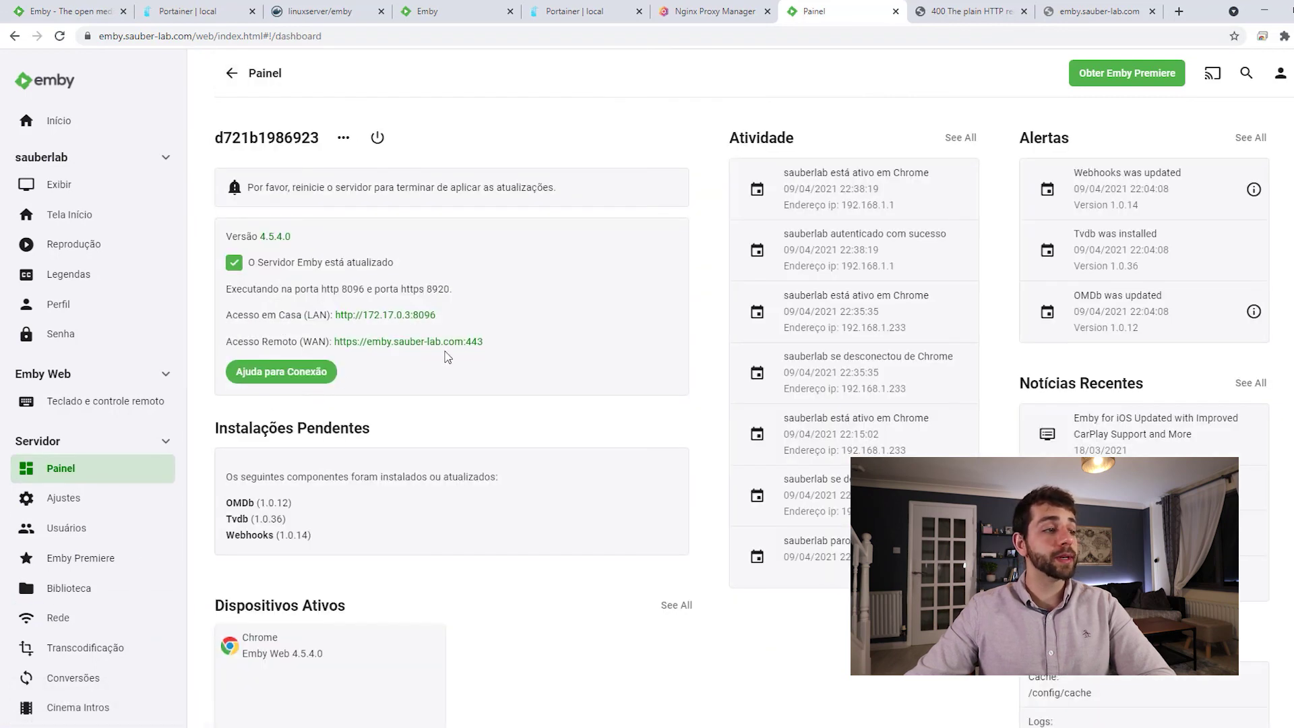
pyautogui.click(436, 342)
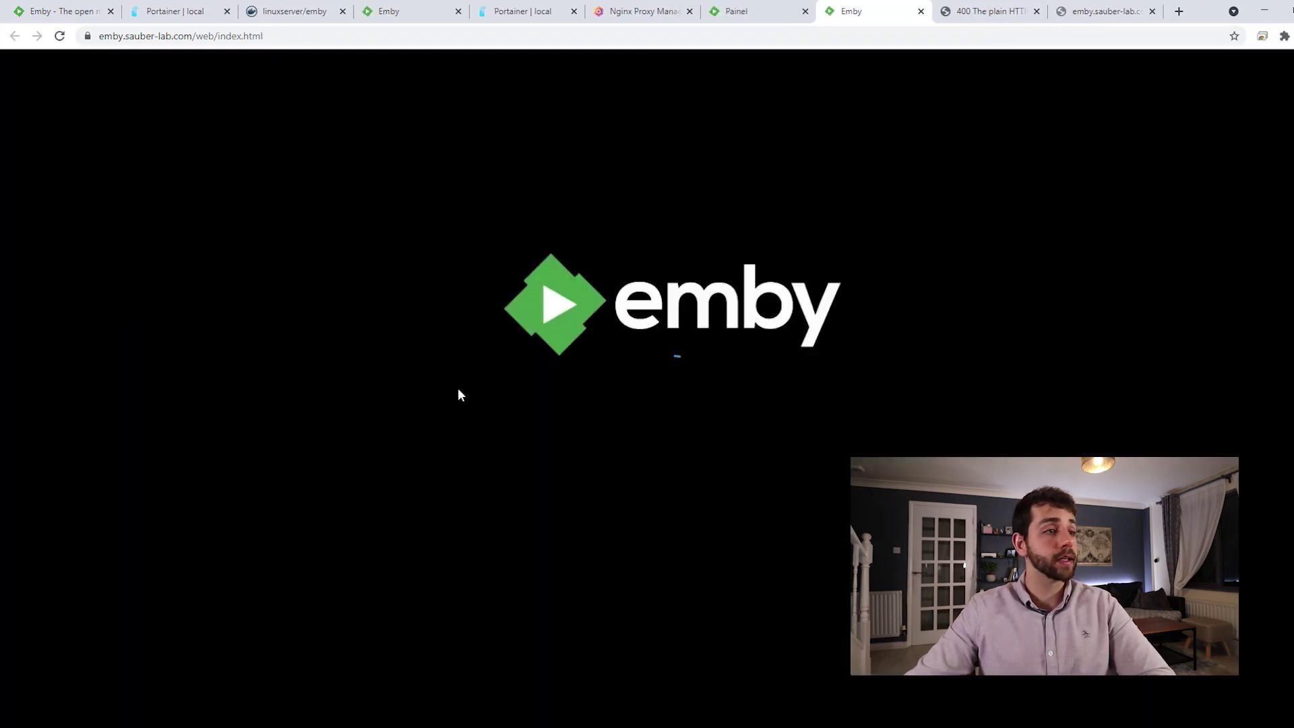
pyautogui.click(920, 11)
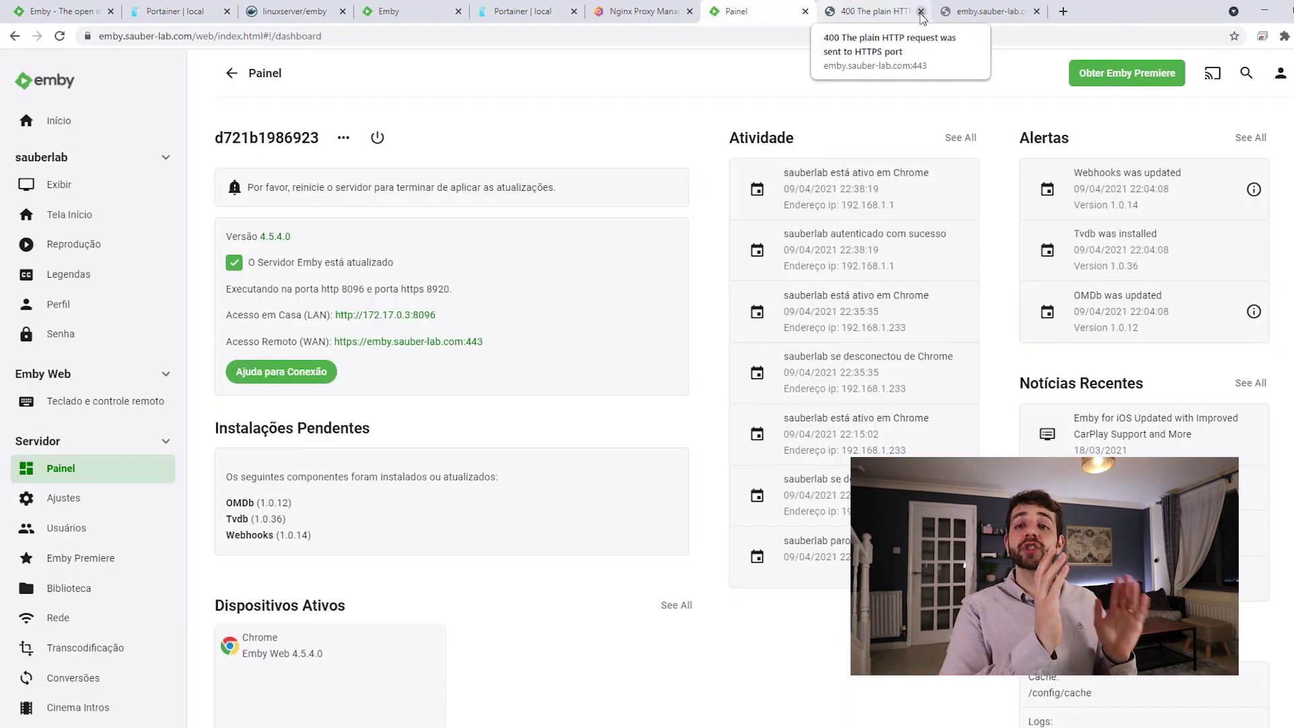